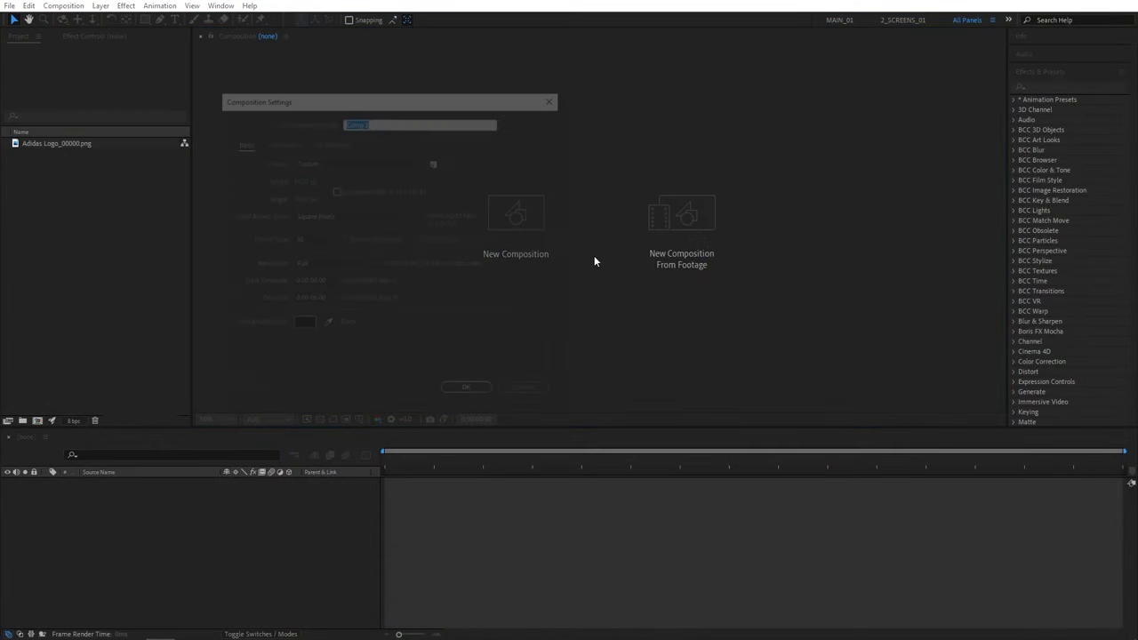
# Name the new composition Render and confirm 1920×1080, 30 fps, 6-second settings
pyautogui.write('Render')
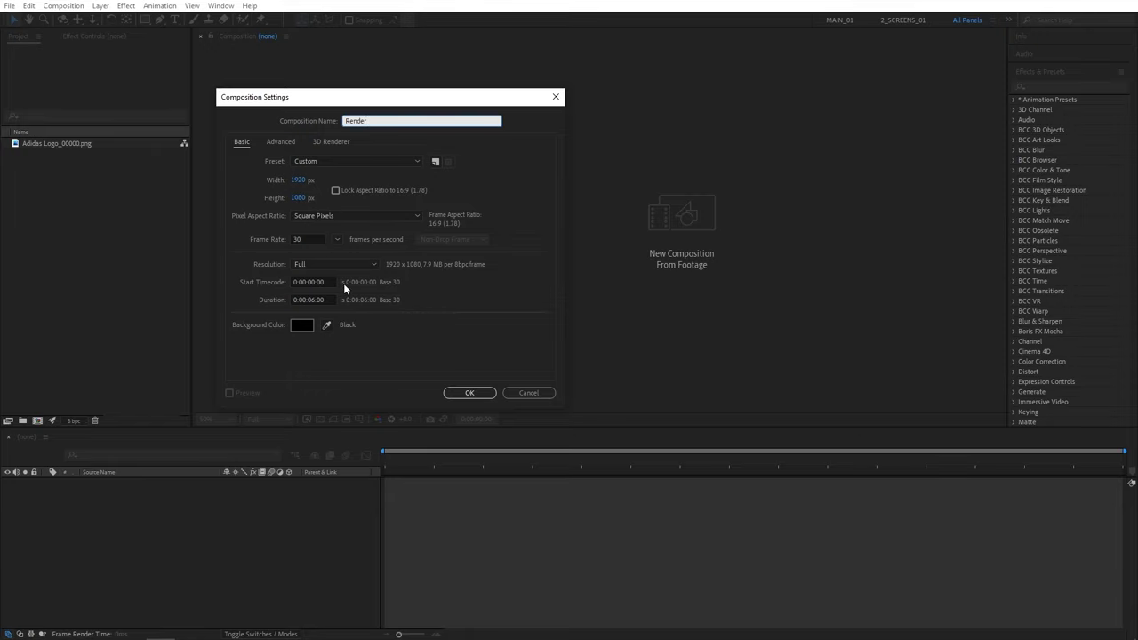
pyautogui.click(470, 393)
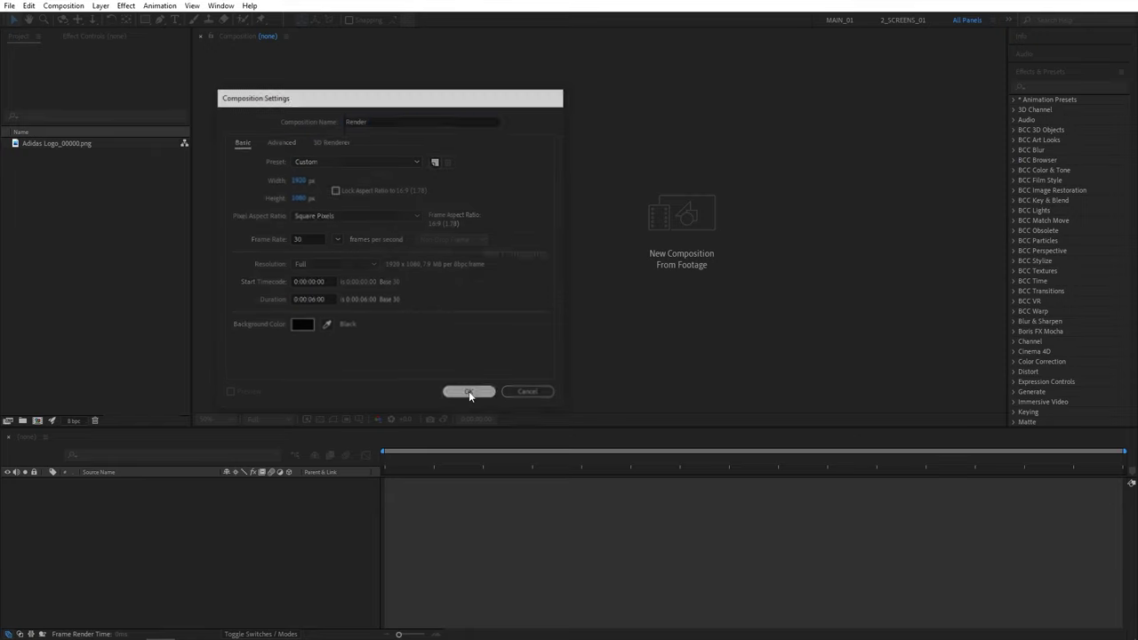
# Add the Adidas logo PNG to Render and pre-compose it as 'Logo', moving all attributes
pyautogui.moveTo(58, 143); pyautogui.dragTo(102, 521)
pyautogui.press('s')
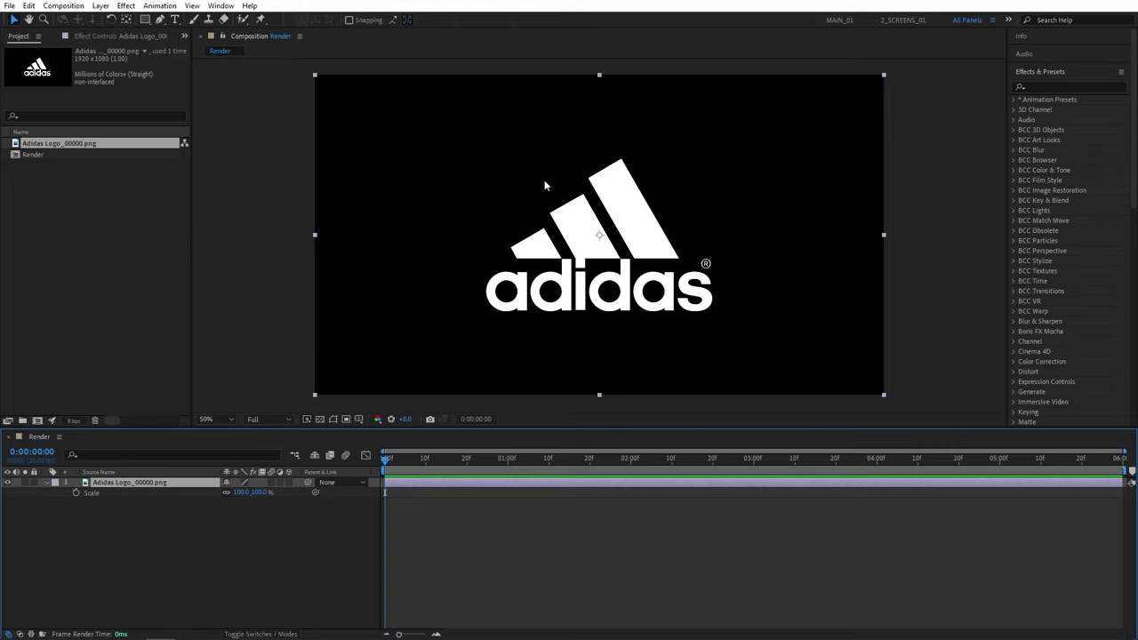
pyautogui.rightClick(116, 484)
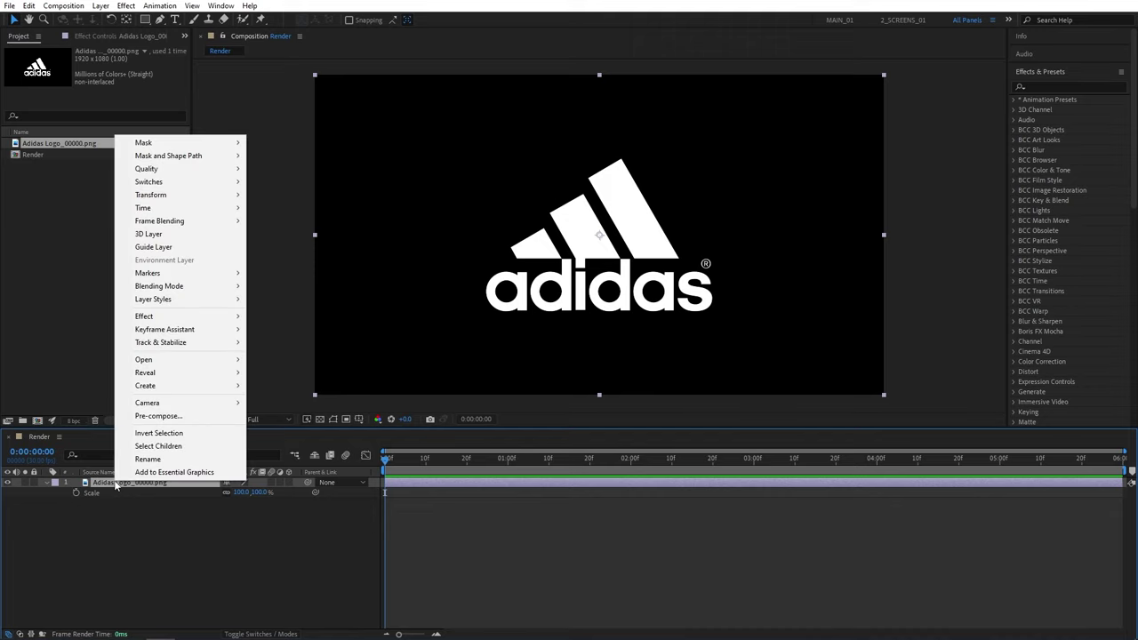
pyautogui.click(158, 415)
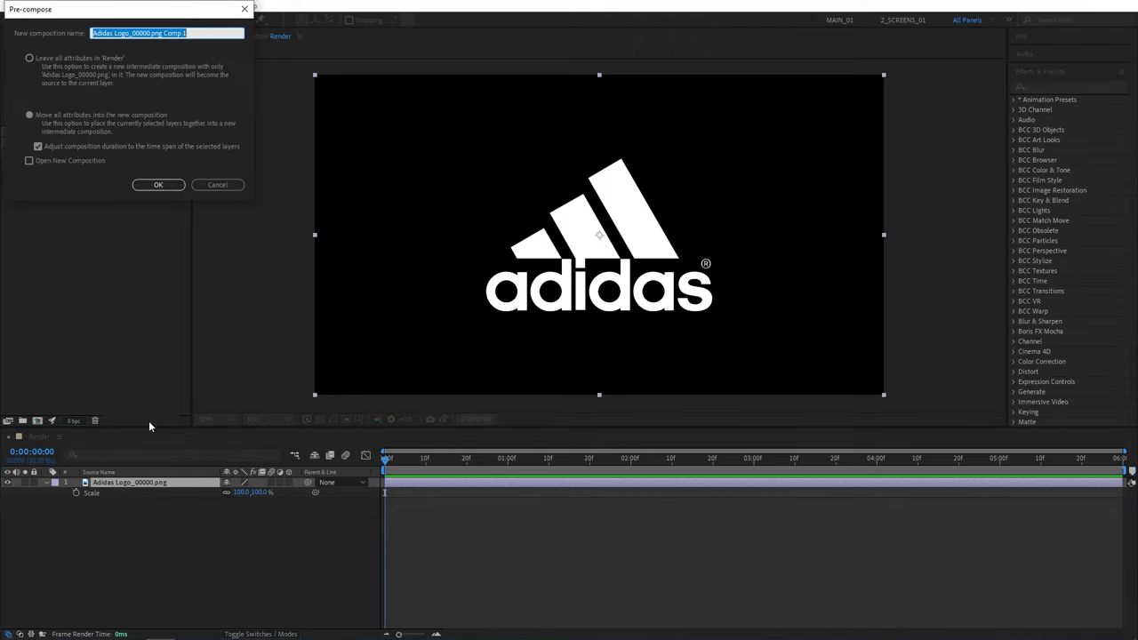
pyautogui.write('Logo')
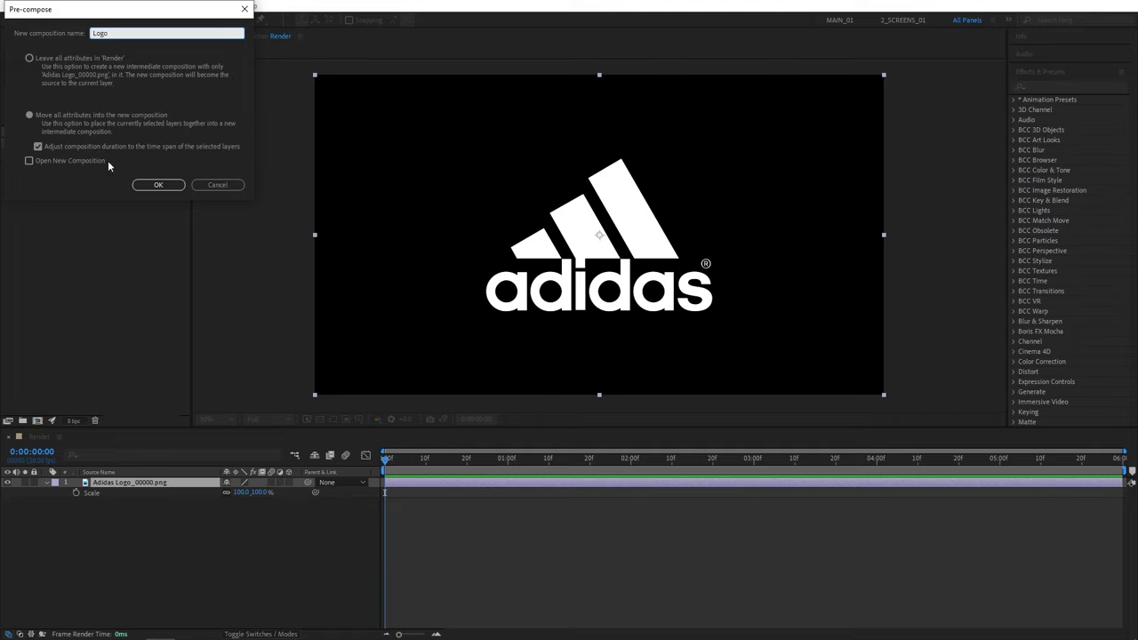
pyautogui.click(31, 117)
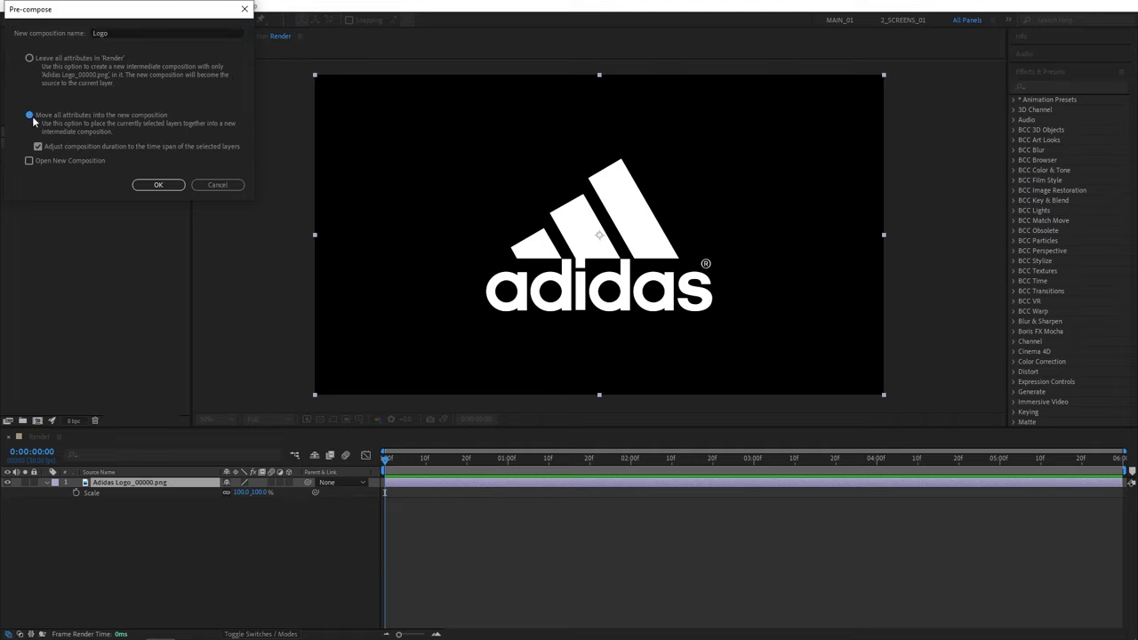
pyautogui.click(159, 186)
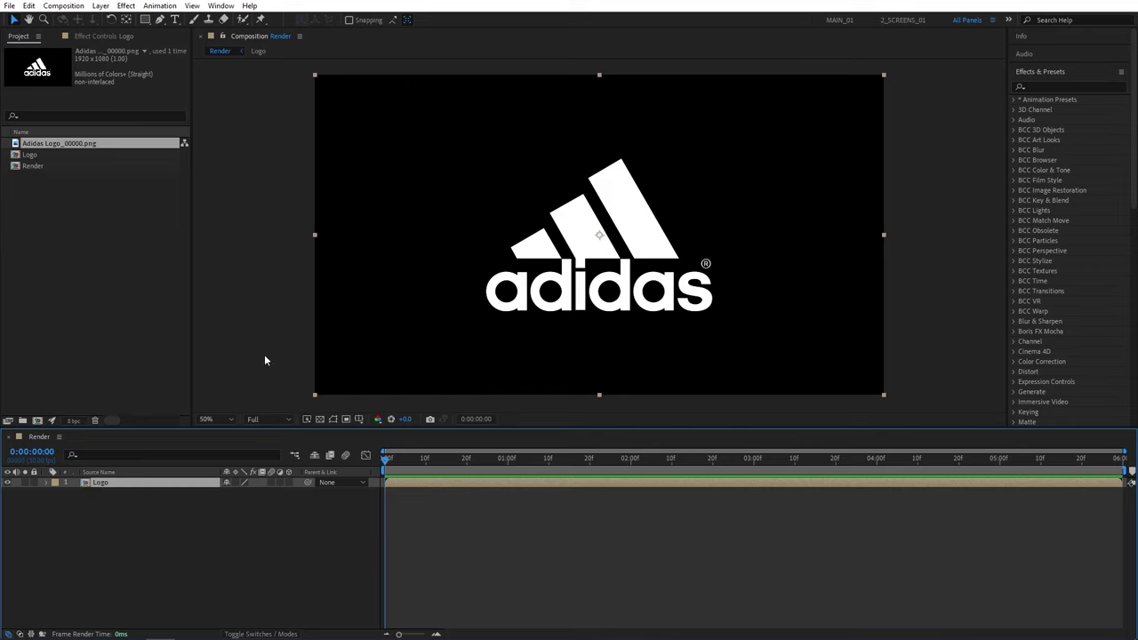
# Auto-trace the logo layer into masks, with the trace preview on
pyautogui.click(100, 6)
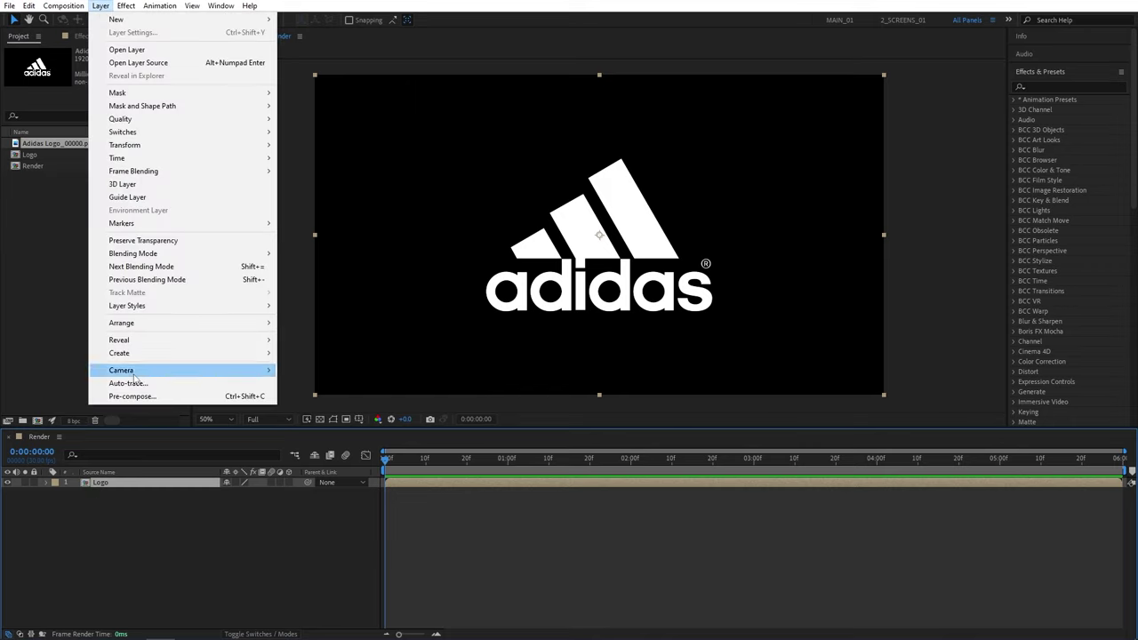
pyautogui.click(142, 383)
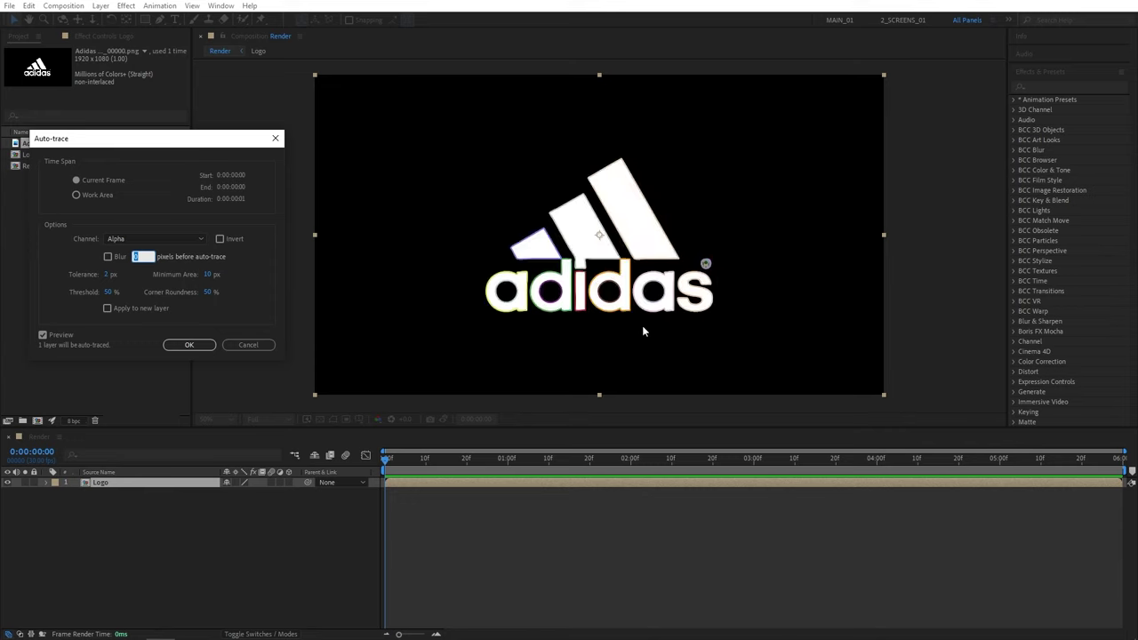
pyautogui.click(43, 335)
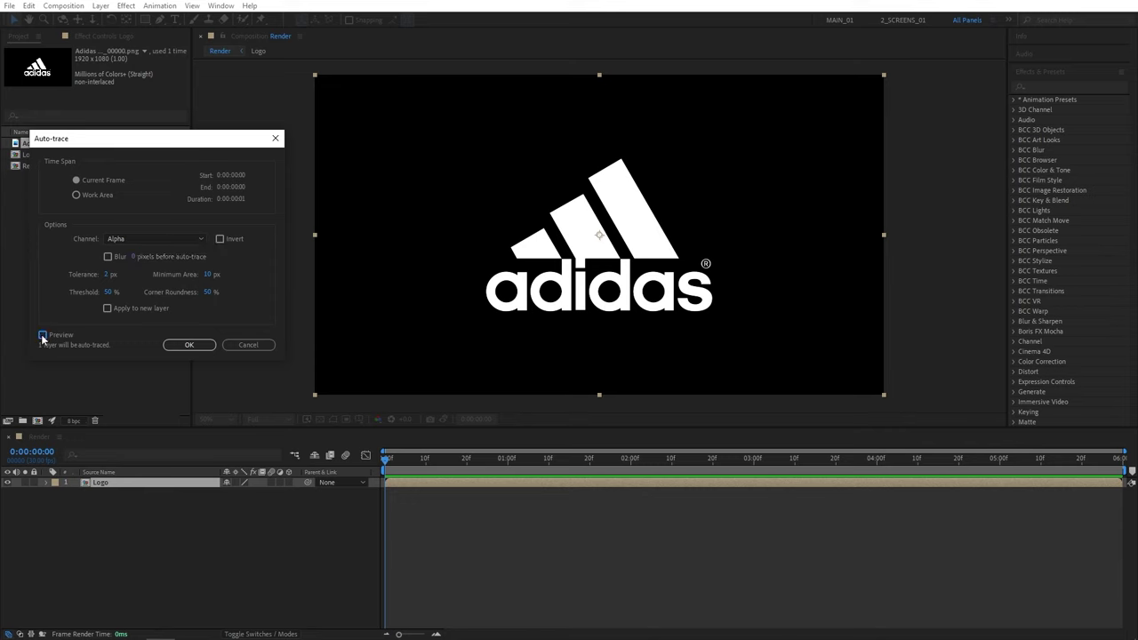
pyautogui.click(43, 334)
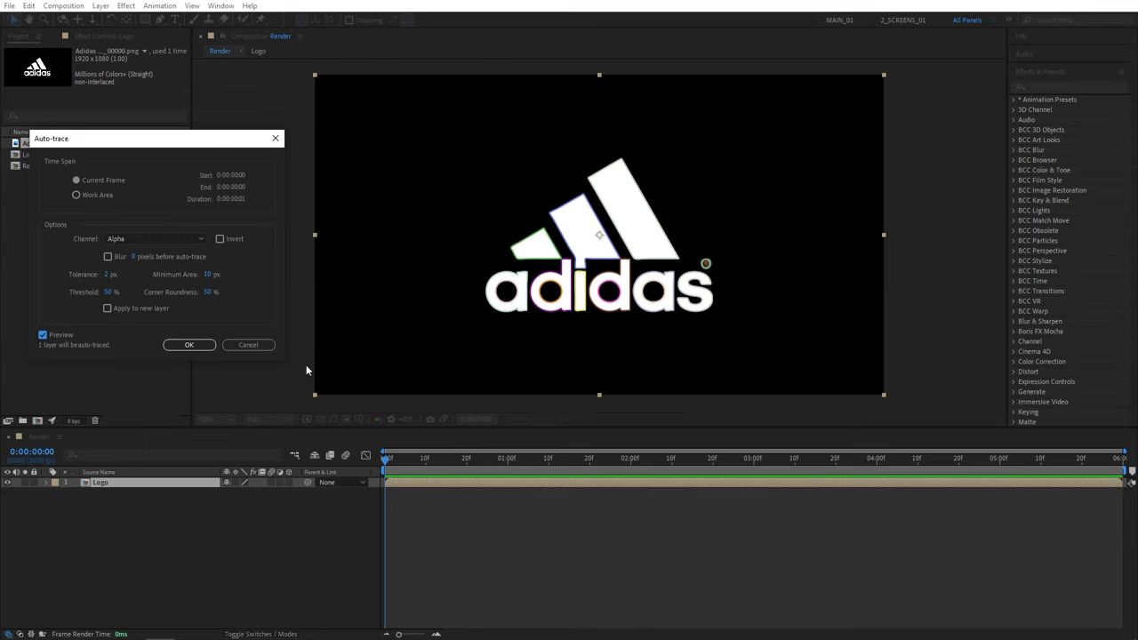
pyautogui.click(189, 345)
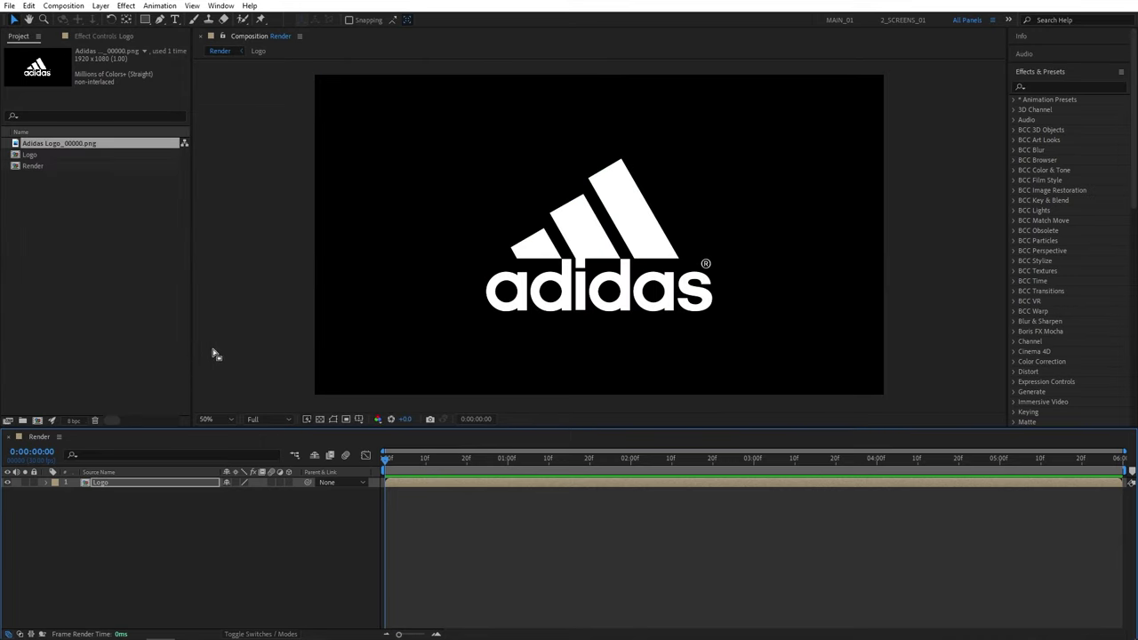
# Reveal the Logo layer's Mask Path keyframes and delete them
pyautogui.press('u')
pyautogui.click(150, 487)
pyautogui.press('u')
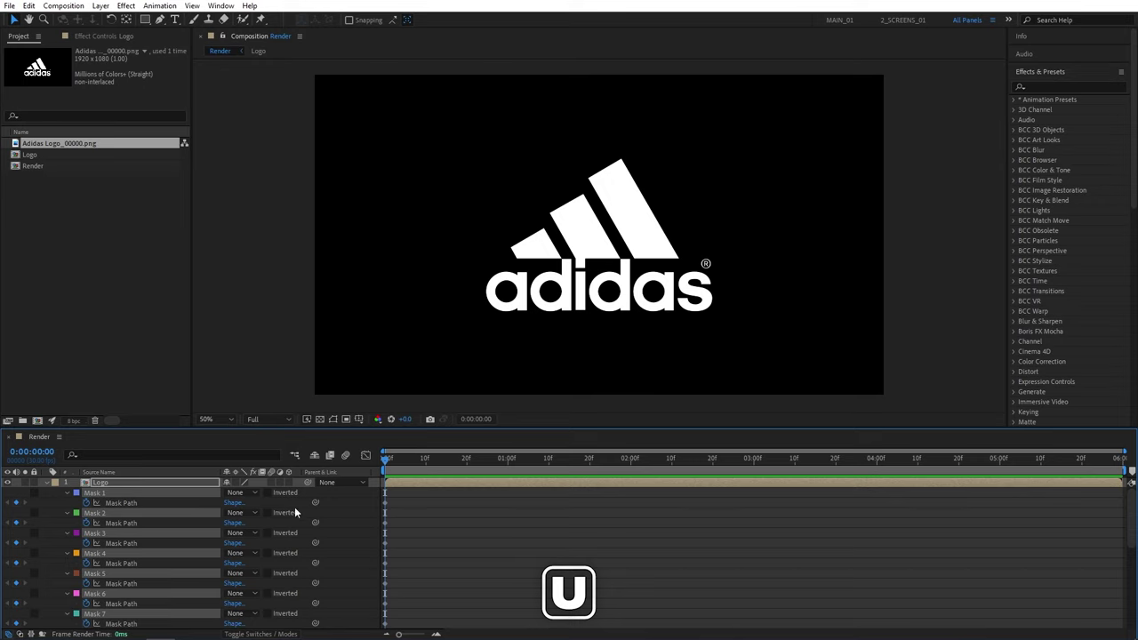
pyautogui.scroll(-5, 118, 504)
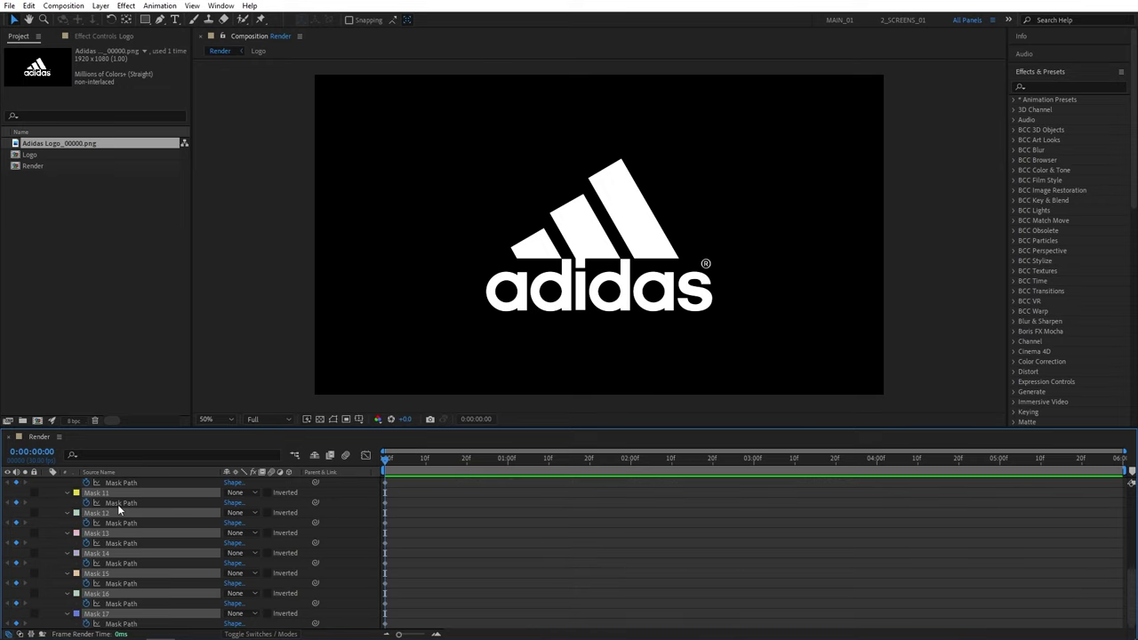
pyautogui.scroll(5, 110, 524)
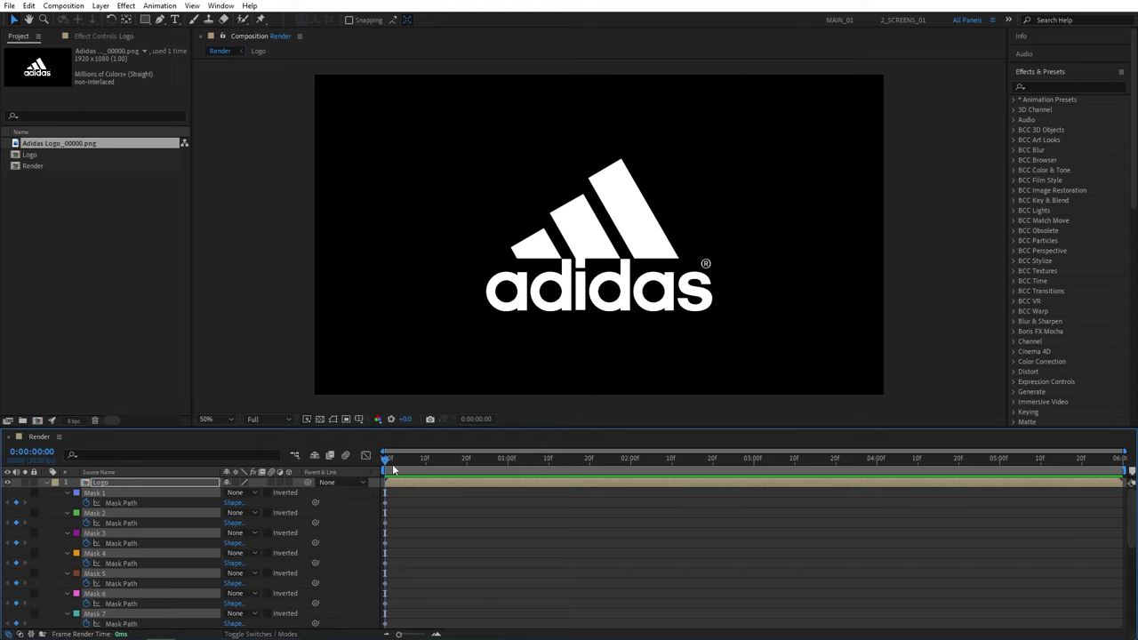
pyautogui.moveTo(392, 464); pyautogui.dragTo(387, 634)
pyautogui.click(369, 512)
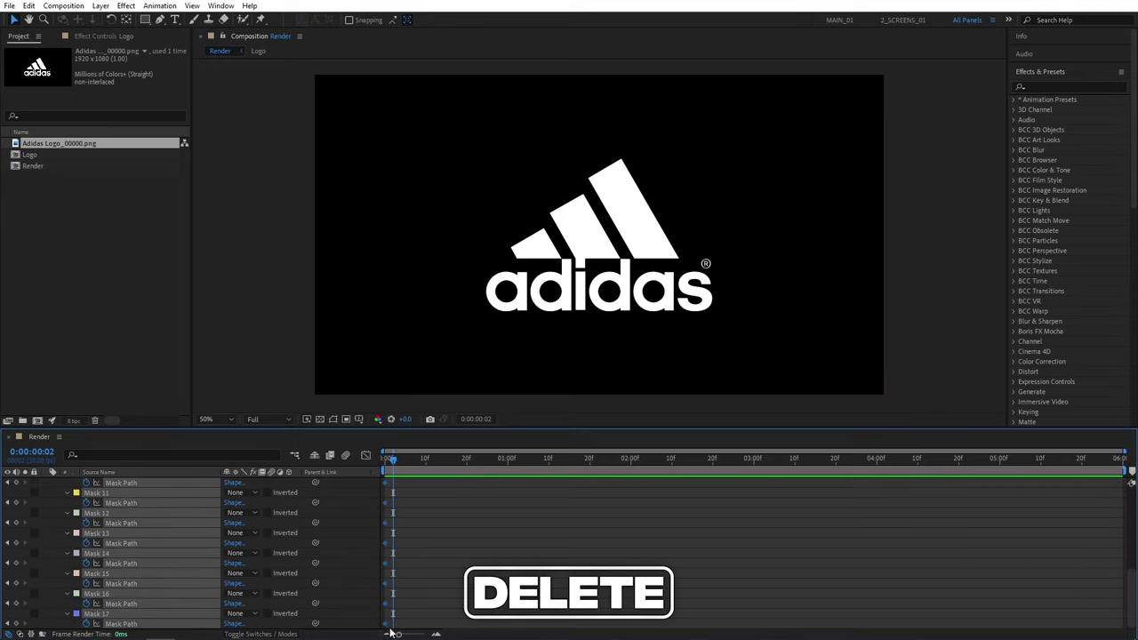
pyautogui.press('Delete')
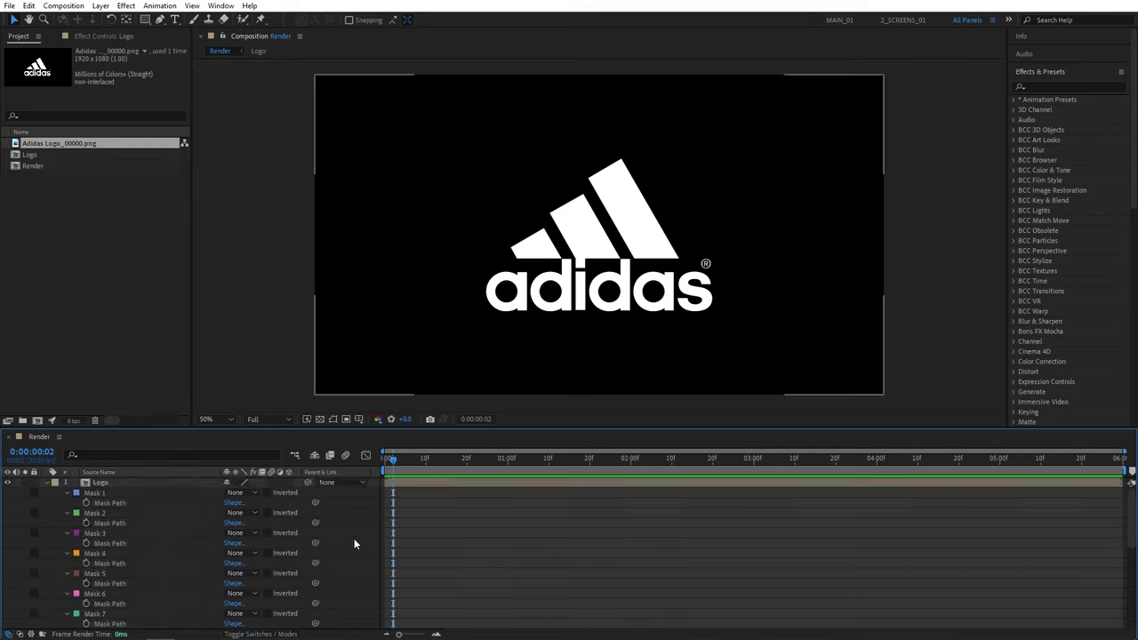
pyautogui.click(46, 482)
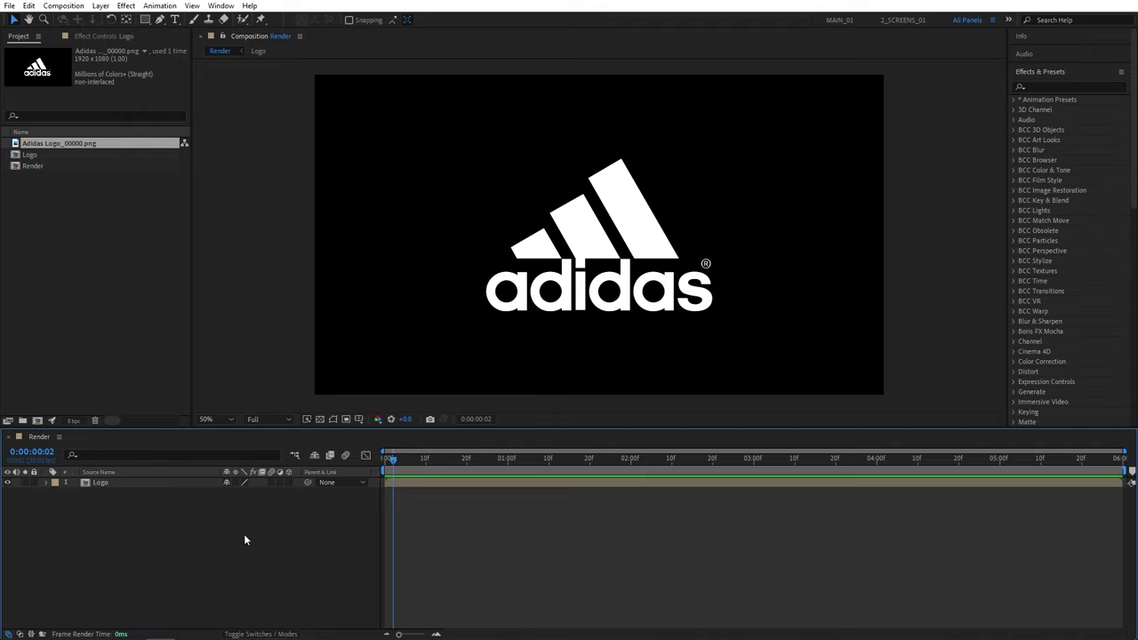
# Apply Saber to the Logo layer with Core Type Layer Masks and Core Size 1
pyautogui.click(1048, 86)
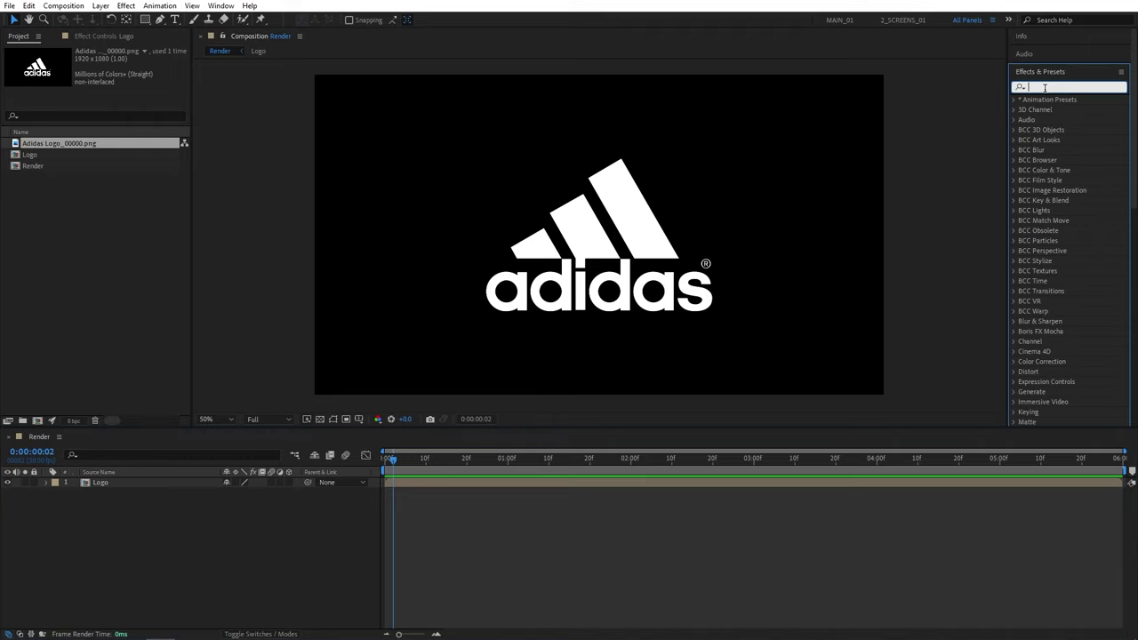
pyautogui.write('saber')
pyautogui.moveTo(1050, 109); pyautogui.dragTo(115, 482)
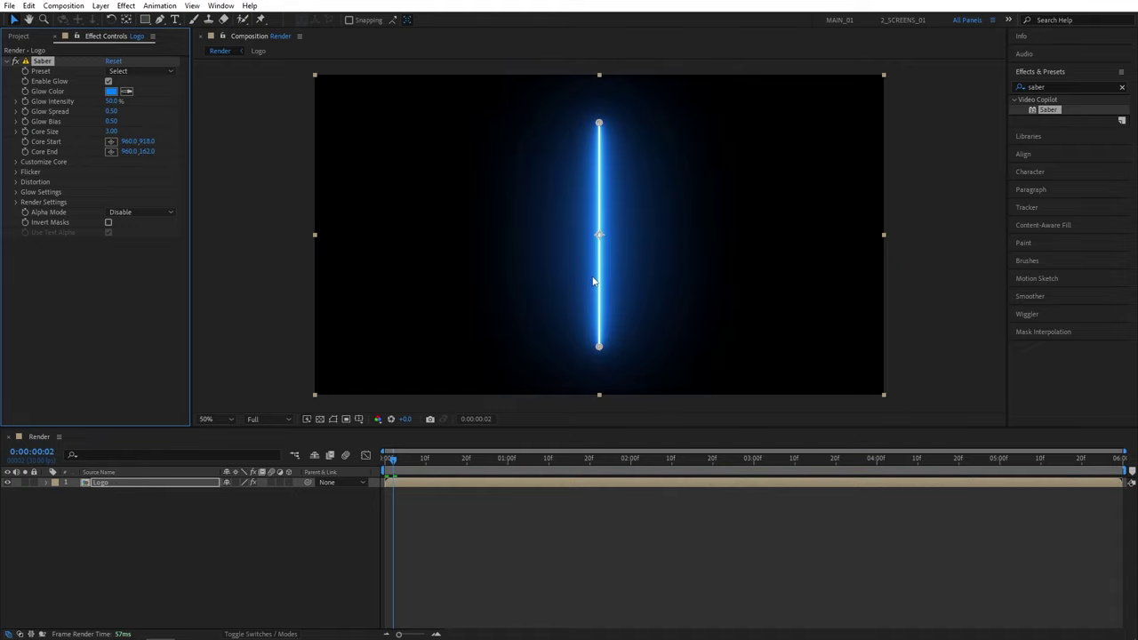
pyautogui.click(16, 164)
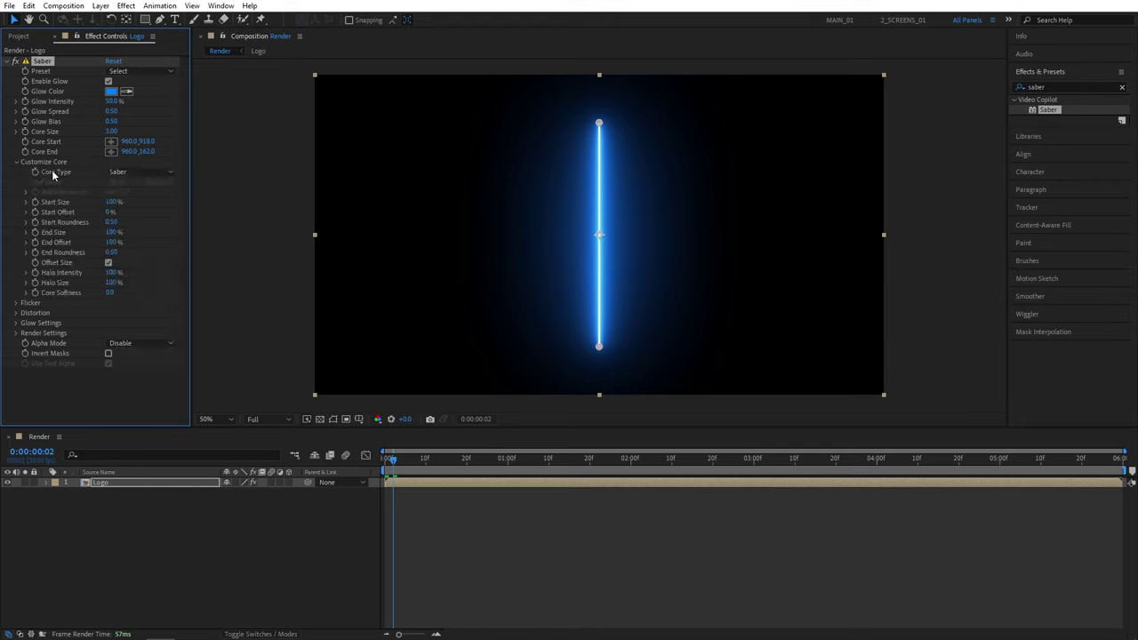
pyautogui.click(119, 173)
pyautogui.click(142, 197)
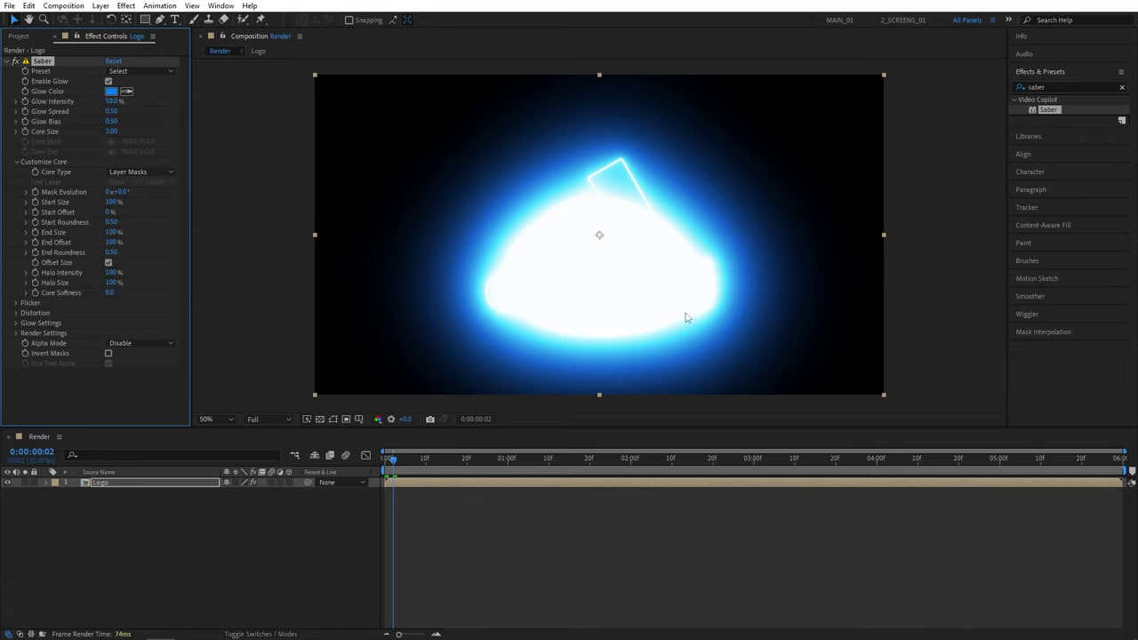
pyautogui.click(111, 132)
pyautogui.press('Return')
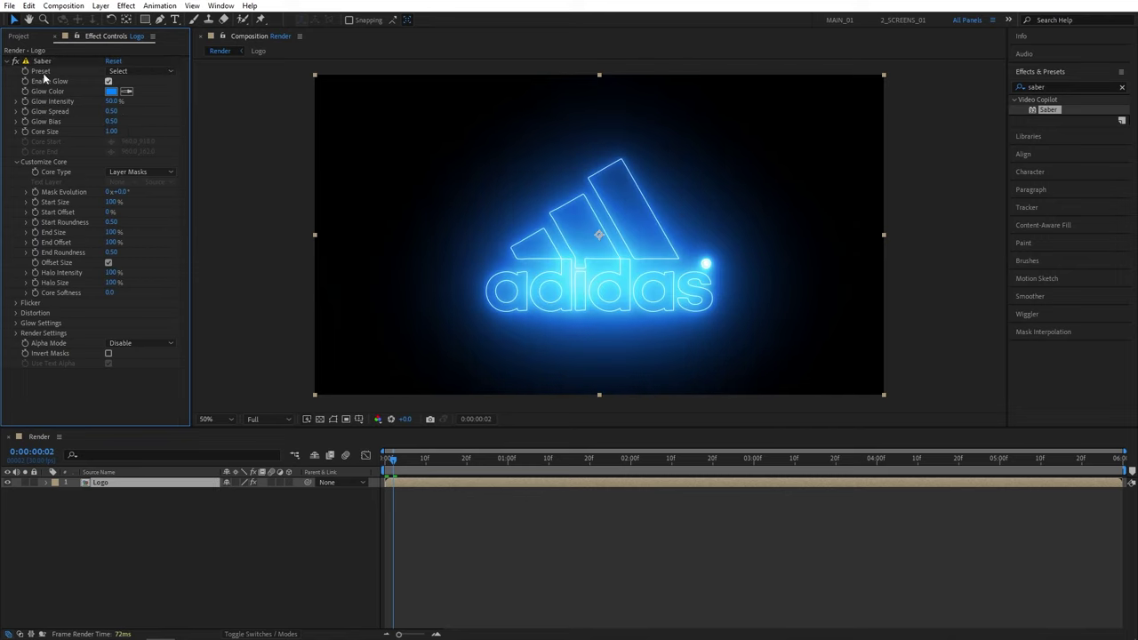
# Try Saber's Arc Reactor and Electric presets, settling on Arc Reactor
pyautogui.click(153, 71)
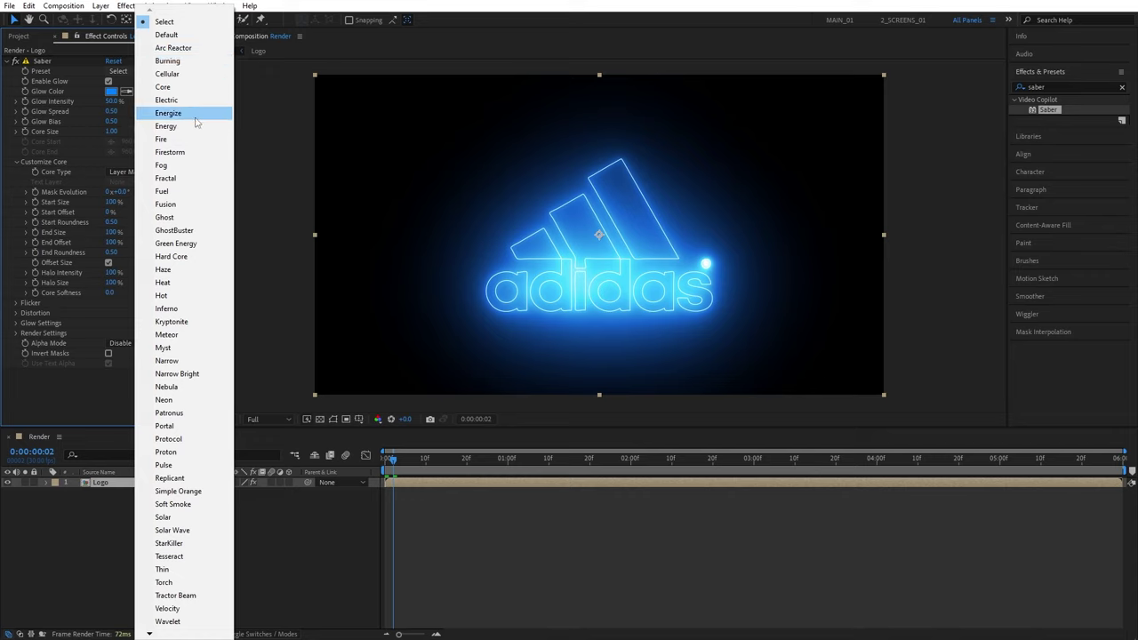
pyautogui.click(166, 48)
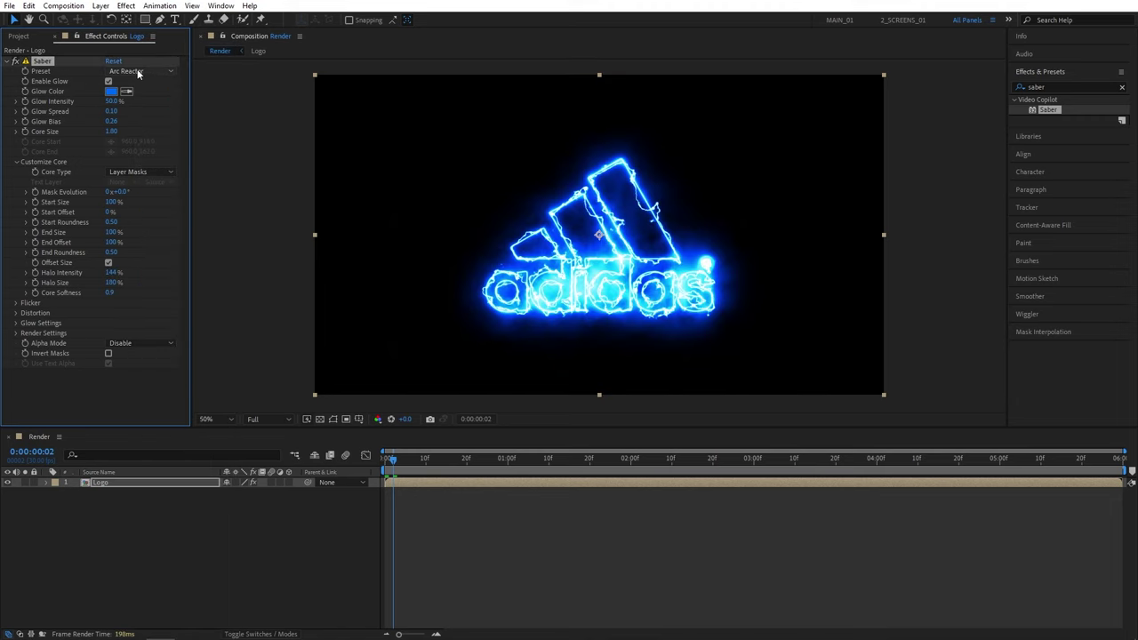
pyautogui.click(138, 72)
pyautogui.click(168, 98)
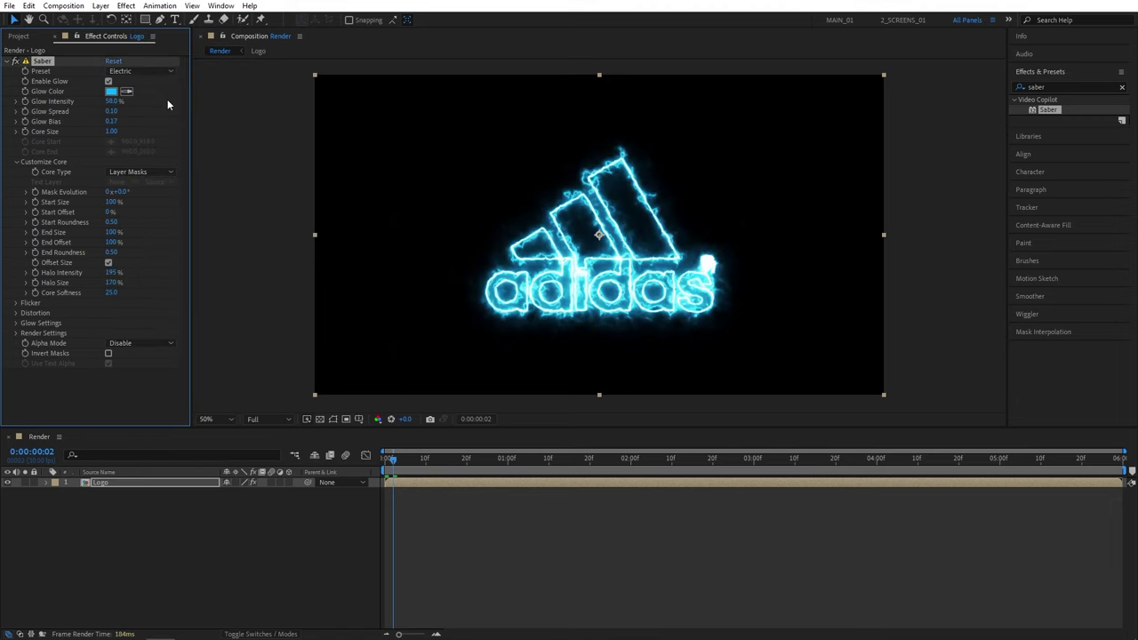
pyautogui.click(138, 71)
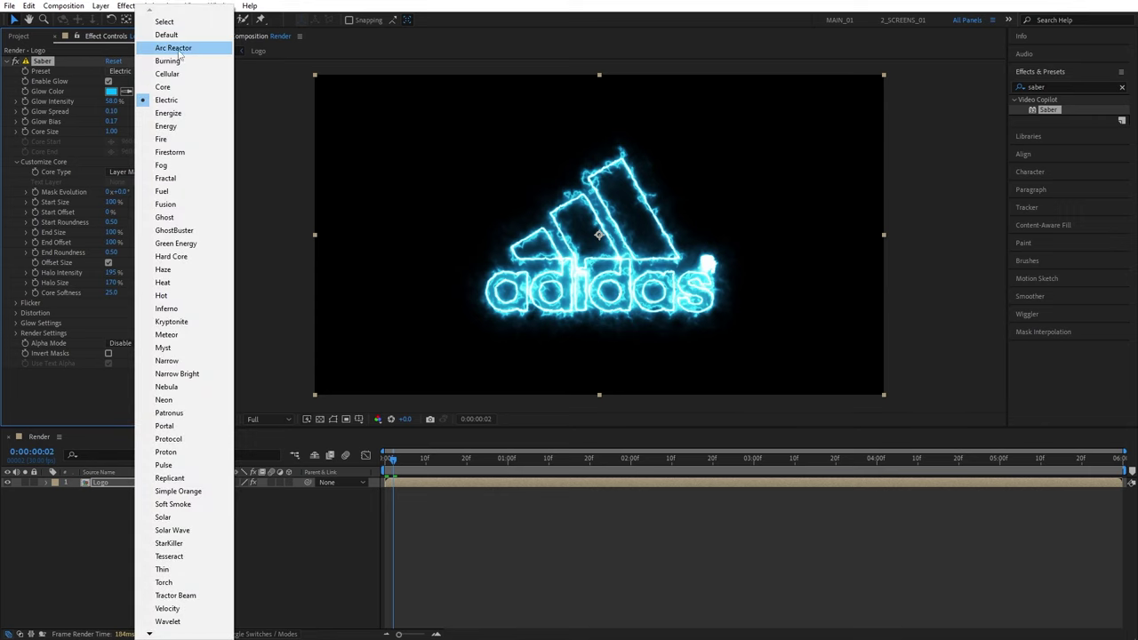
pyautogui.click(173, 48)
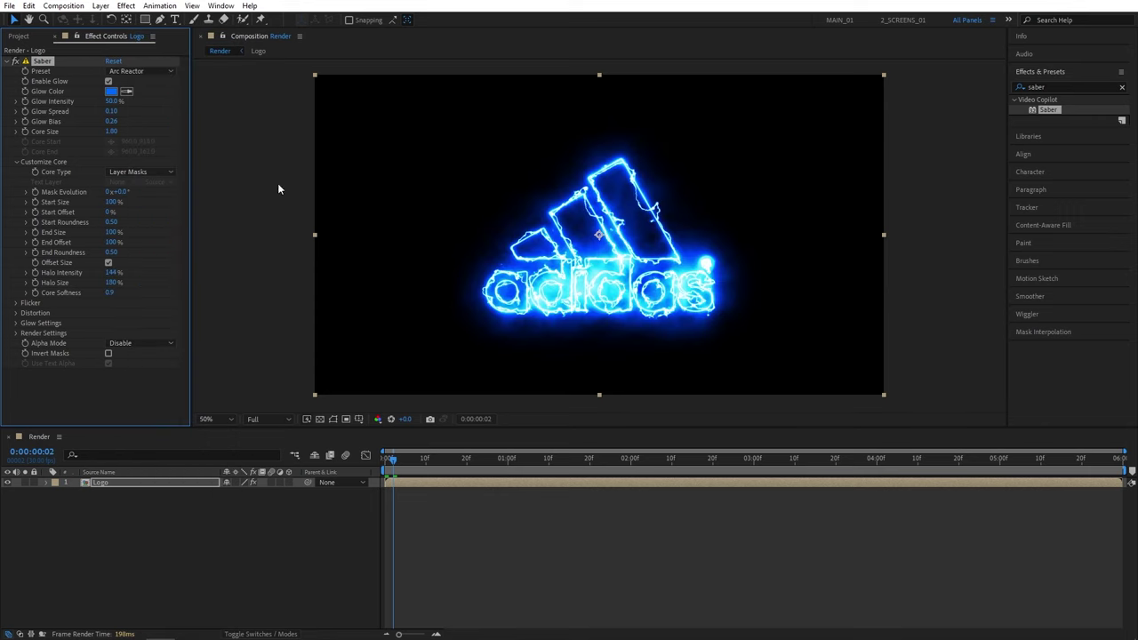
pyautogui.click(155, 115)
# Set Saber Glow Intensity to 30% and Glow Color to #006781, then preview
pyautogui.click(110, 102)
pyautogui.write('3')
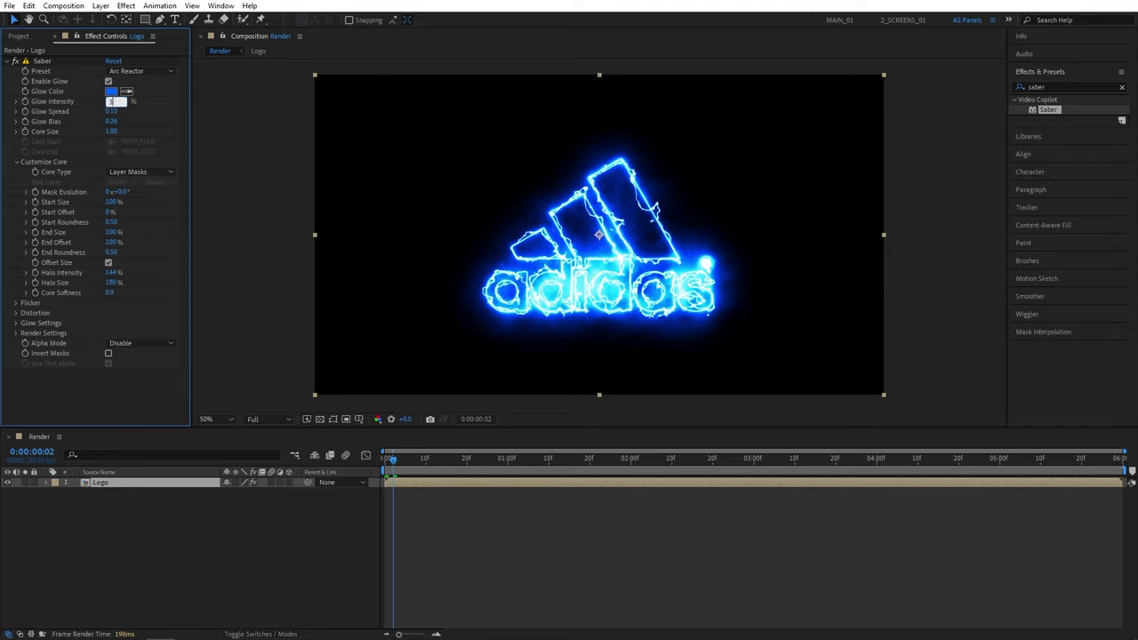
pyautogui.write('0')
pyautogui.press('Return')
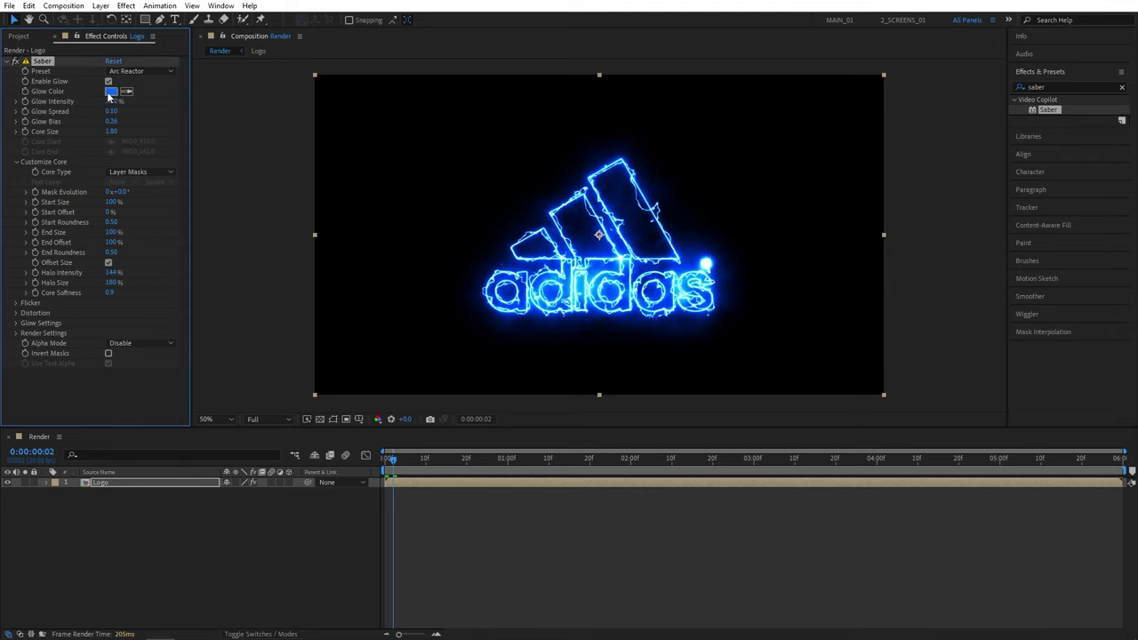
pyautogui.click(110, 92)
pyautogui.moveTo(211, 237); pyautogui.dragTo(192, 249)
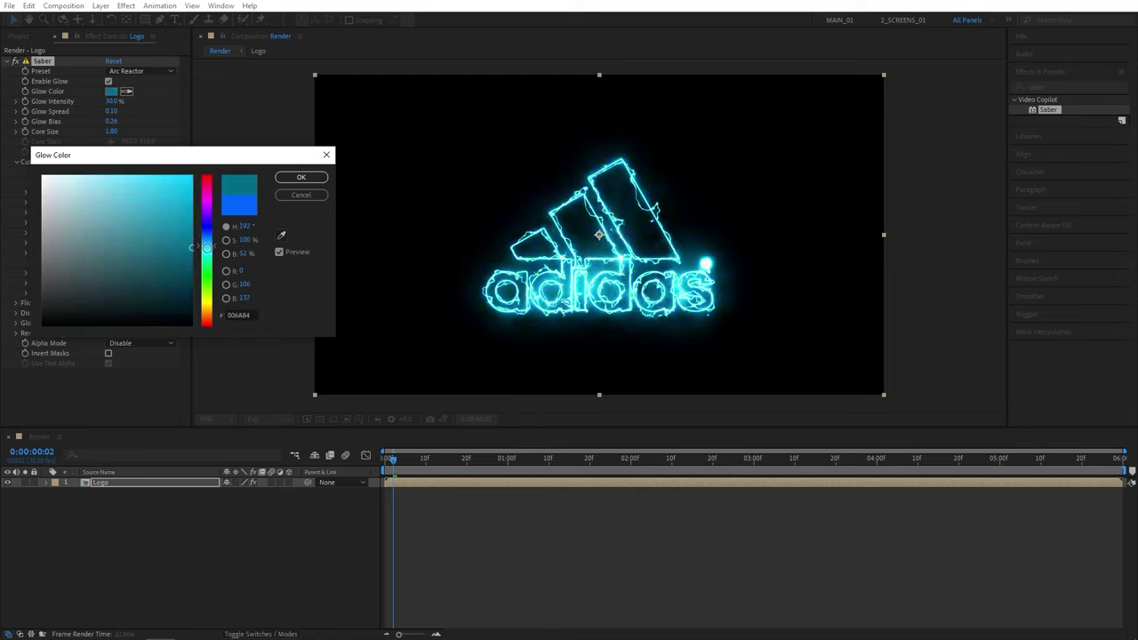
pyautogui.click(301, 178)
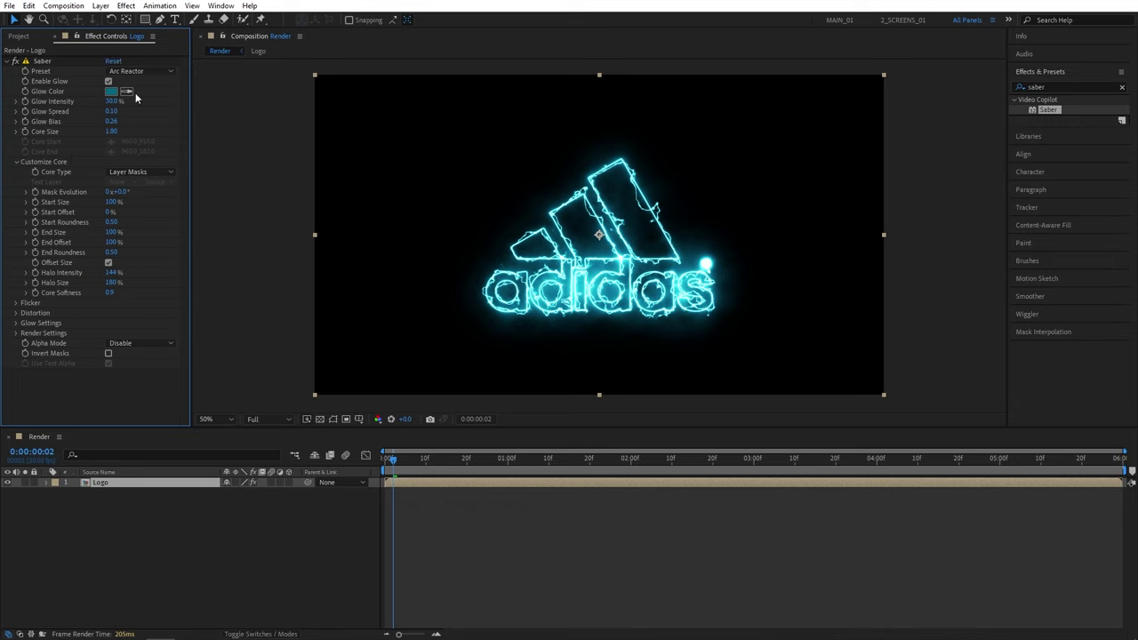
pyautogui.click(394, 460)
pyautogui.press('space')
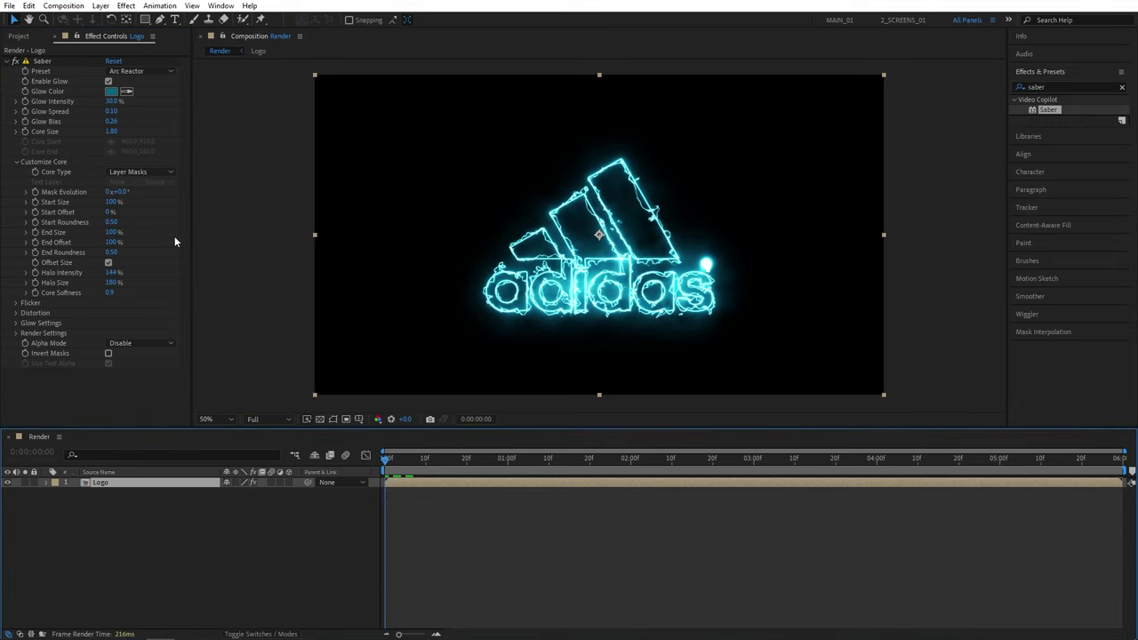
# Set Start Size to 0% and keyframe End Offset from 0% to 100% over two seconds
pyautogui.click(62, 211)
pyautogui.click(108, 203)
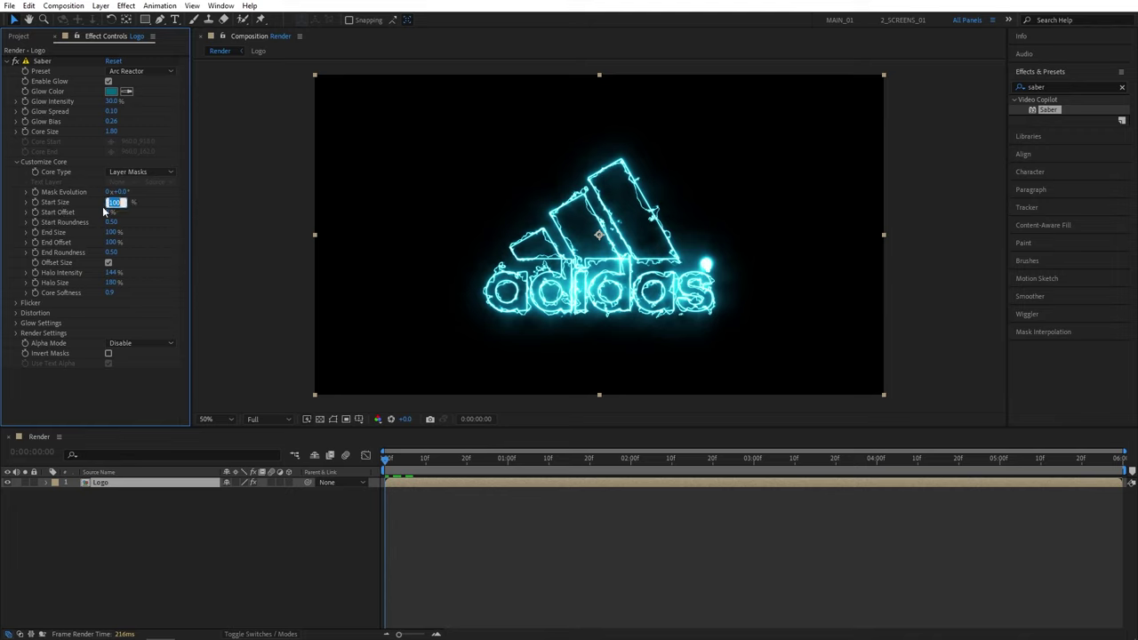
pyautogui.write('0')
pyautogui.press('Return')
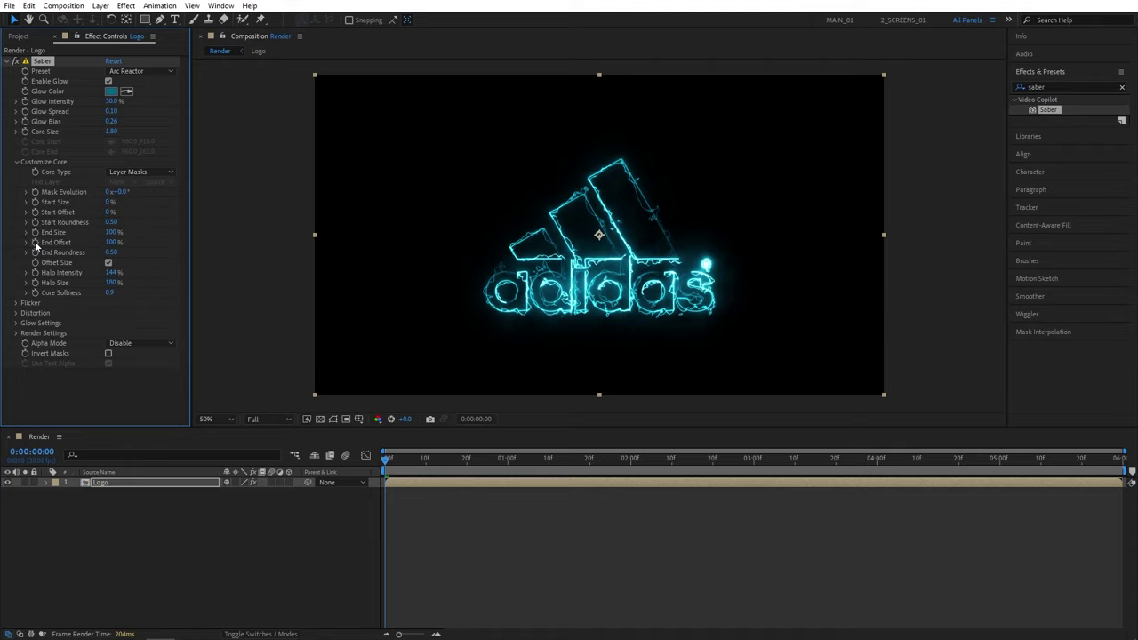
pyautogui.click(109, 242)
pyautogui.write('0')
pyautogui.press('Return')
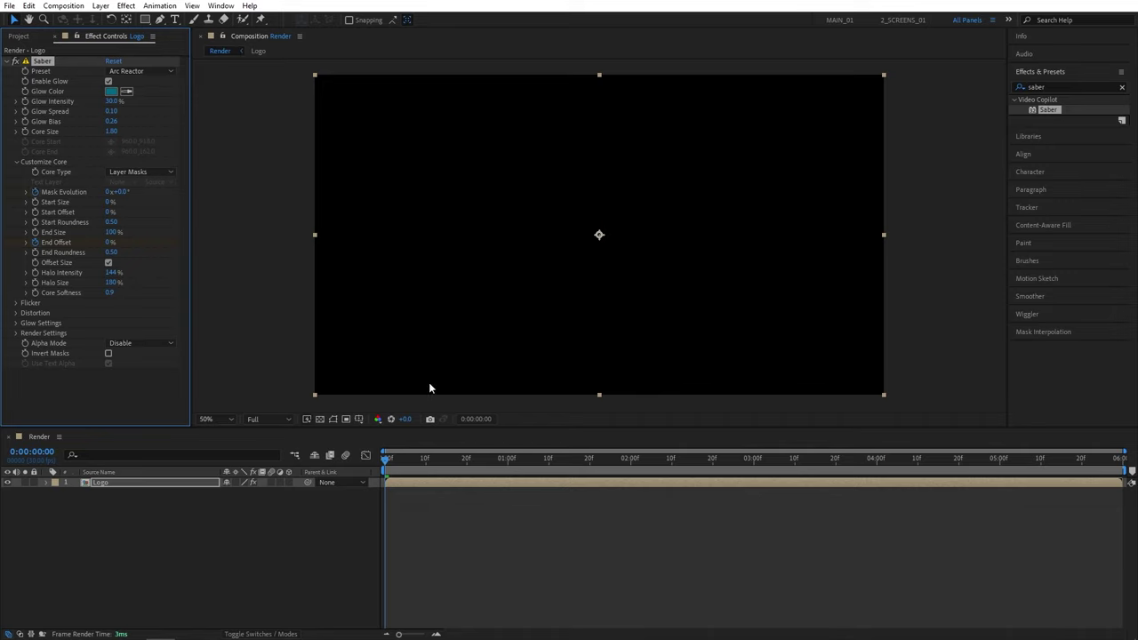
pyautogui.moveTo(387, 462); pyautogui.dragTo(632, 482)
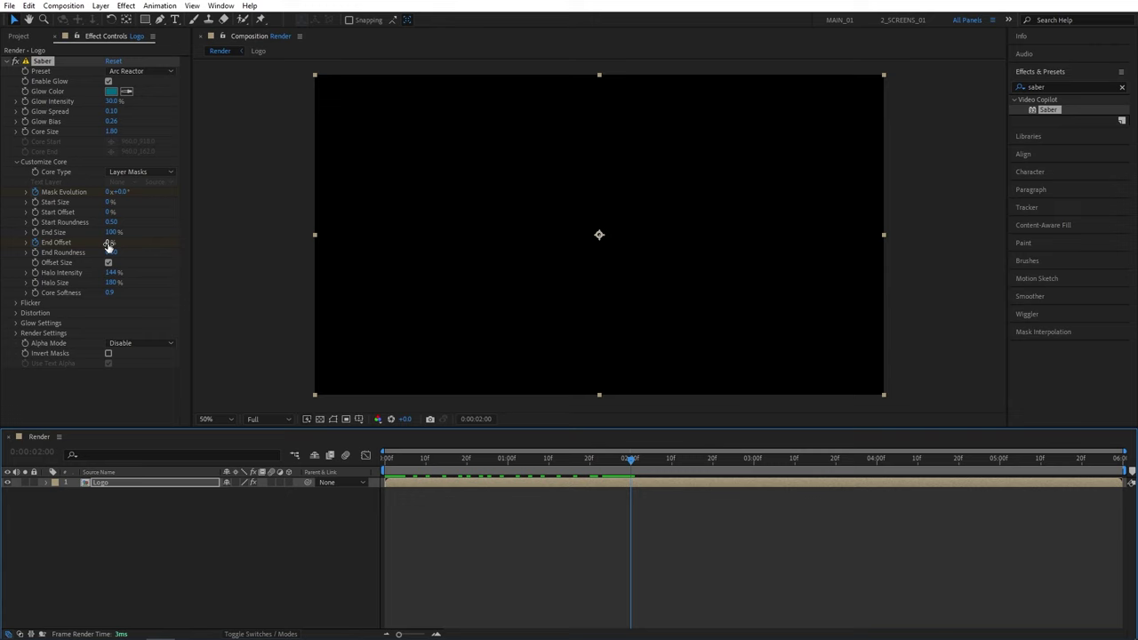
pyautogui.moveTo(107, 244); pyautogui.dragTo(402, 330)
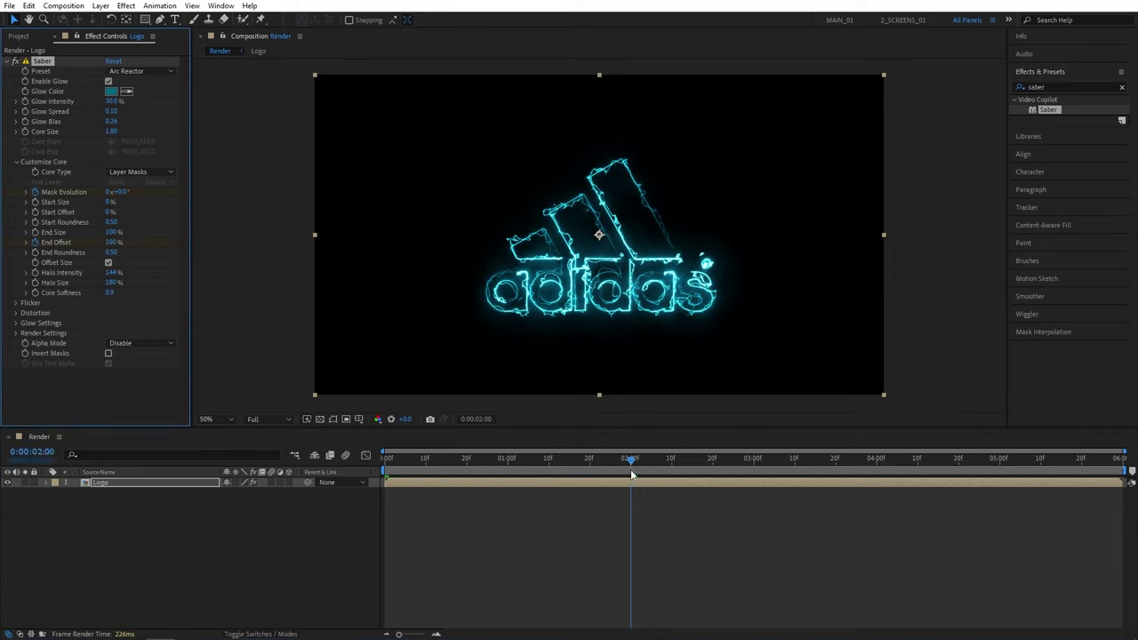
pyautogui.moveTo(631, 470); pyautogui.dragTo(1122, 459)
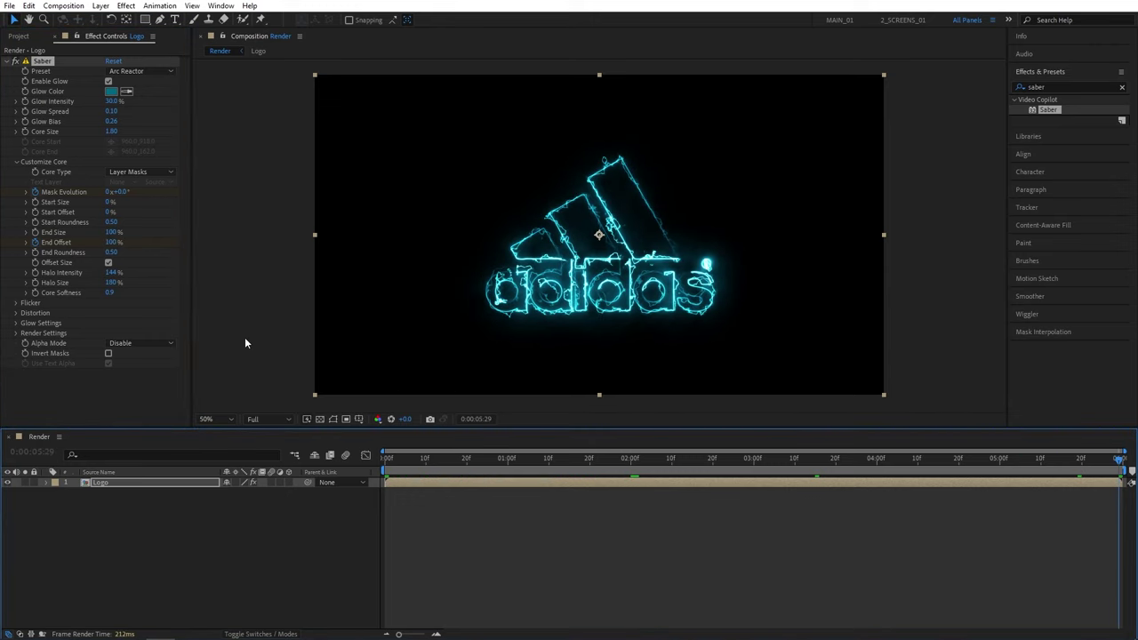
# Set Mask Evolution to one turn and keyframe Start Offset 0%→100% from 4 s to the end
pyautogui.click(141, 210)
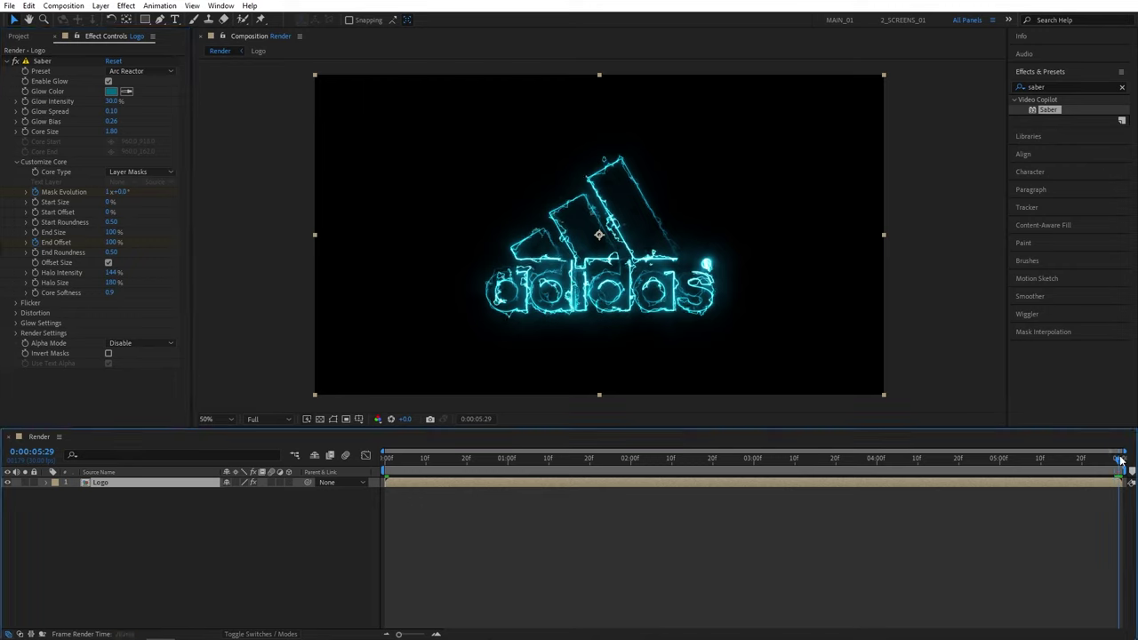
pyautogui.moveTo(1124, 464); pyautogui.dragTo(877, 464)
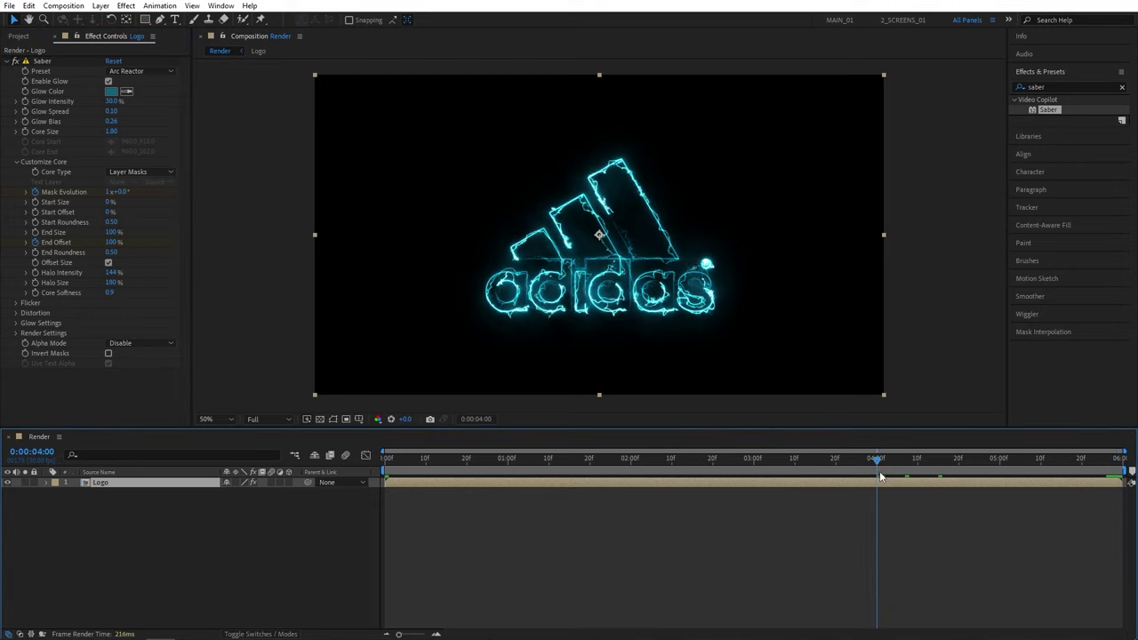
pyautogui.click(47, 264)
pyautogui.click(36, 216)
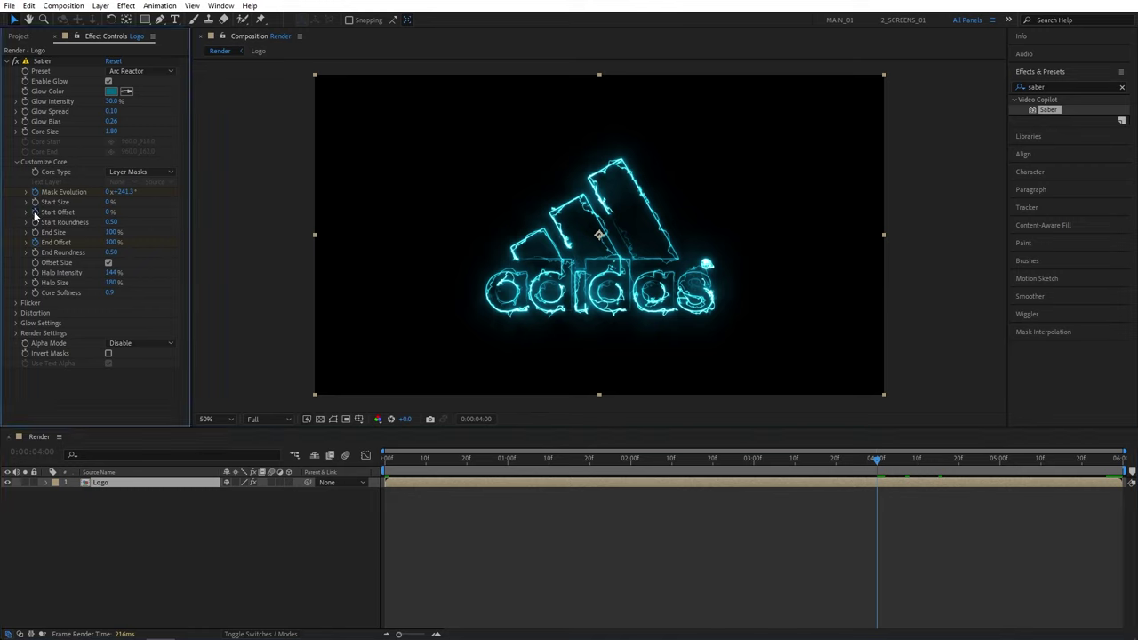
pyautogui.moveTo(879, 459); pyautogui.dragTo(1132, 485)
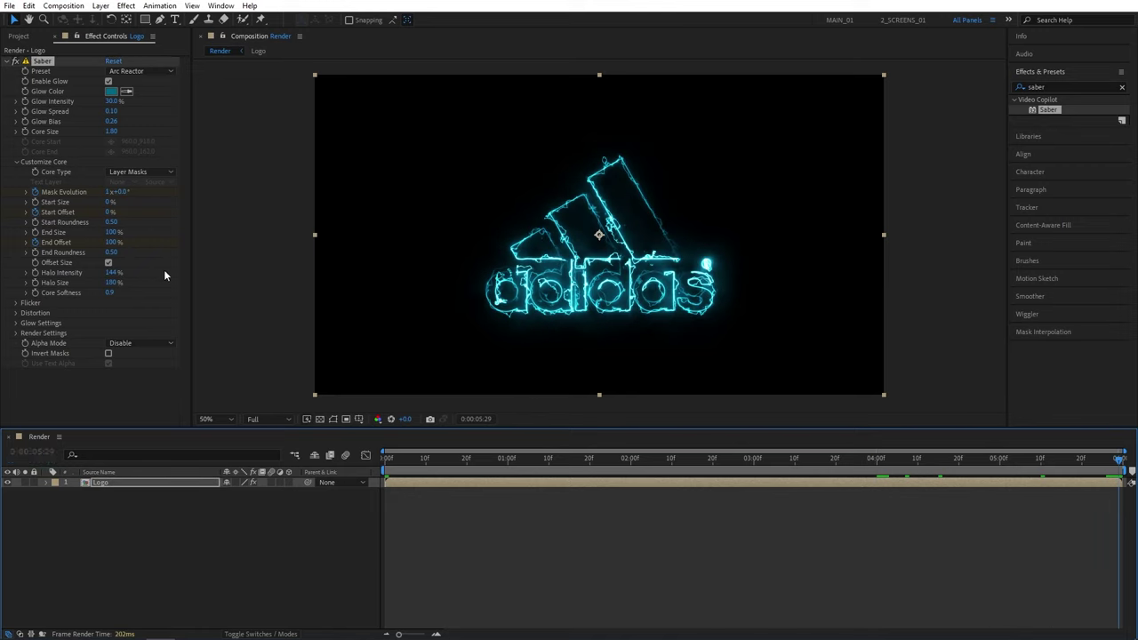
pyautogui.moveTo(110, 211); pyautogui.dragTo(189, 214)
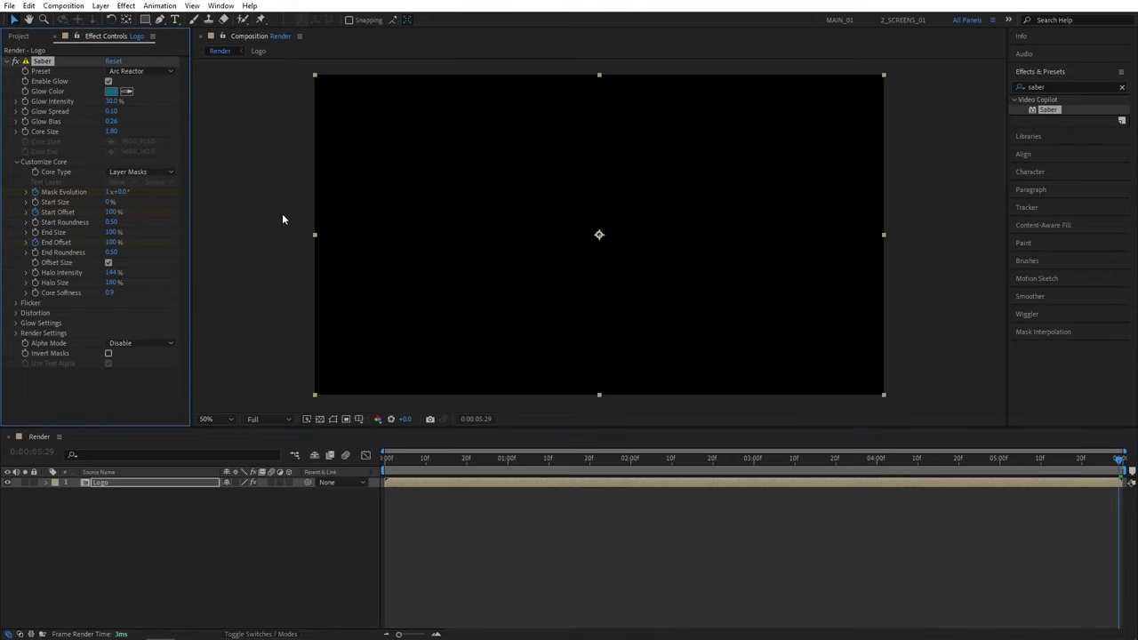
# Set the preview to Half resolution and scrub through the trace-on and trace-off animation
pyautogui.click(256, 419)
pyautogui.click(286, 460)
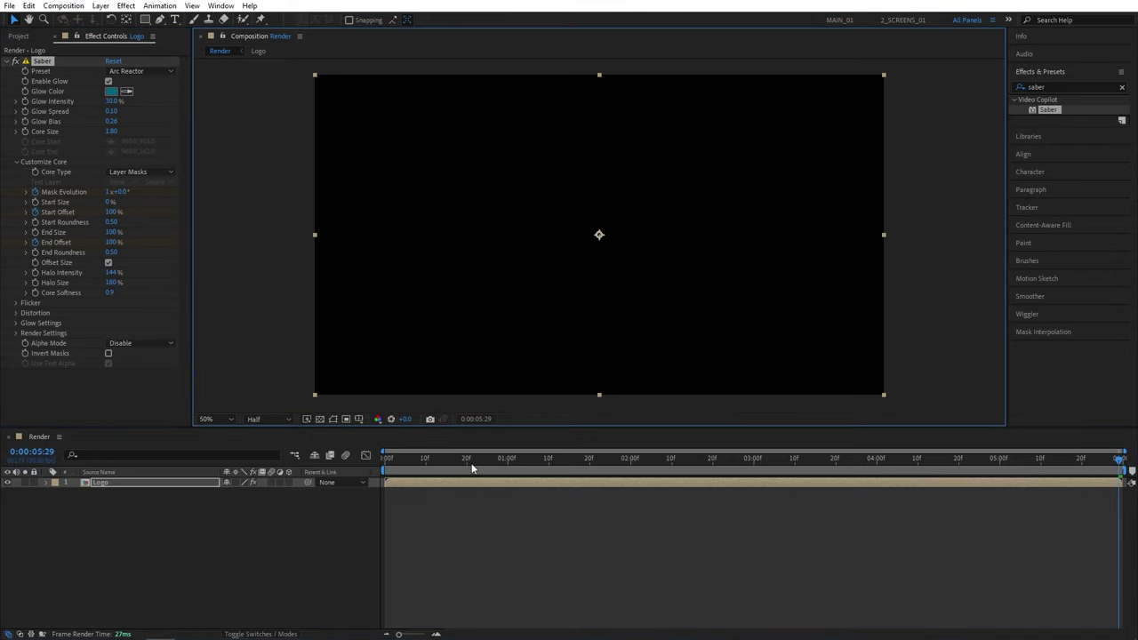
pyautogui.moveTo(388, 459); pyautogui.dragTo(997, 483)
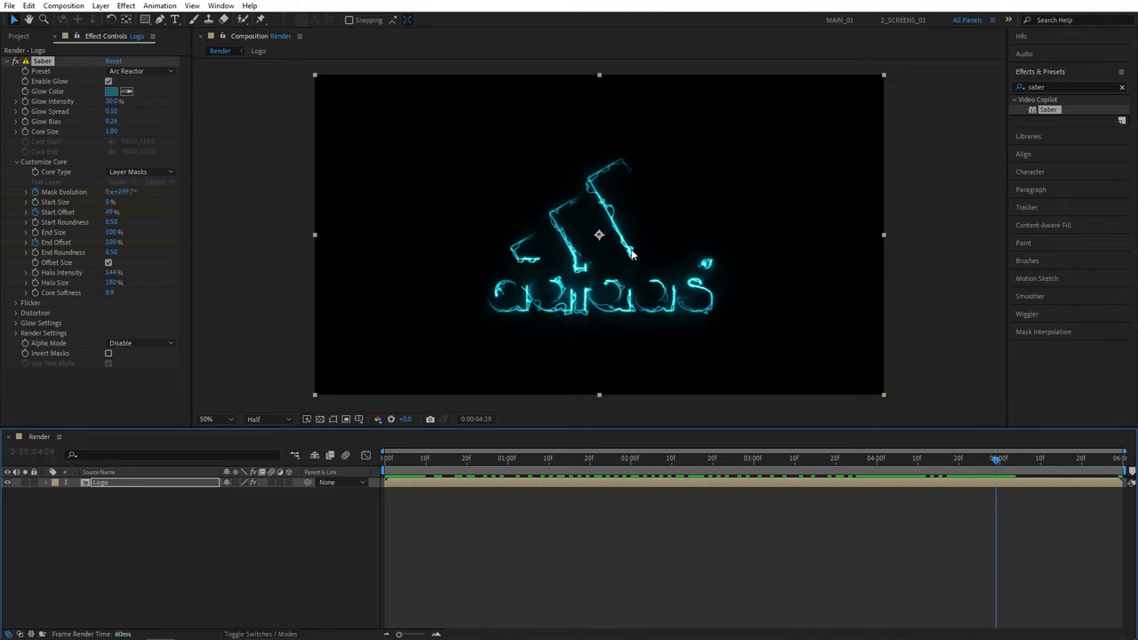
pyautogui.moveTo(997, 483); pyautogui.dragTo(638, 489)
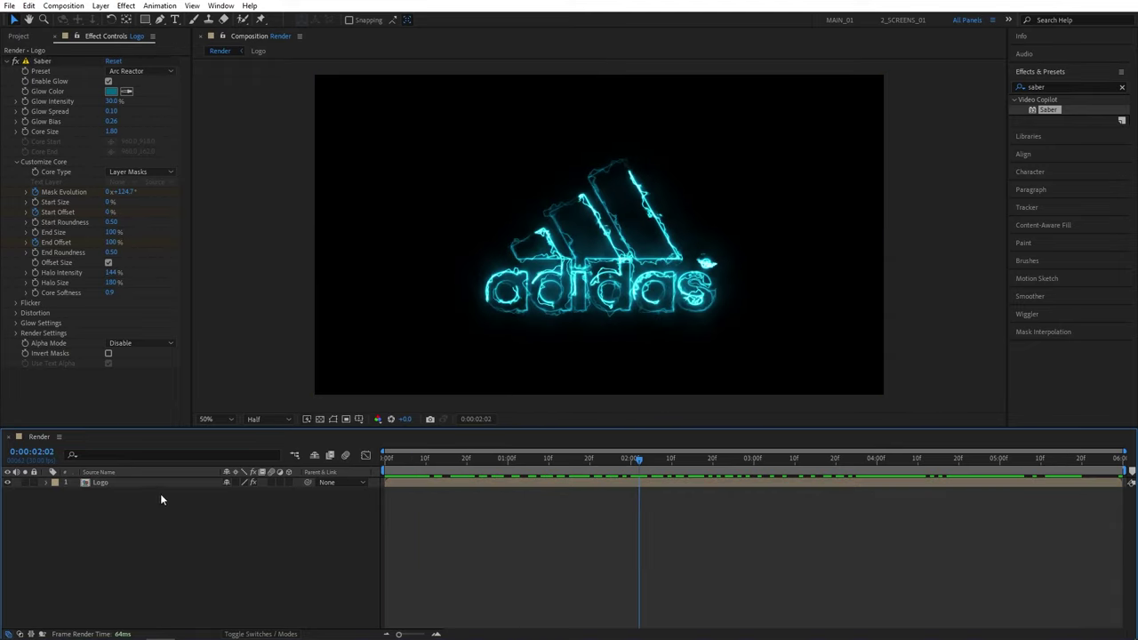
pyautogui.click(112, 485)
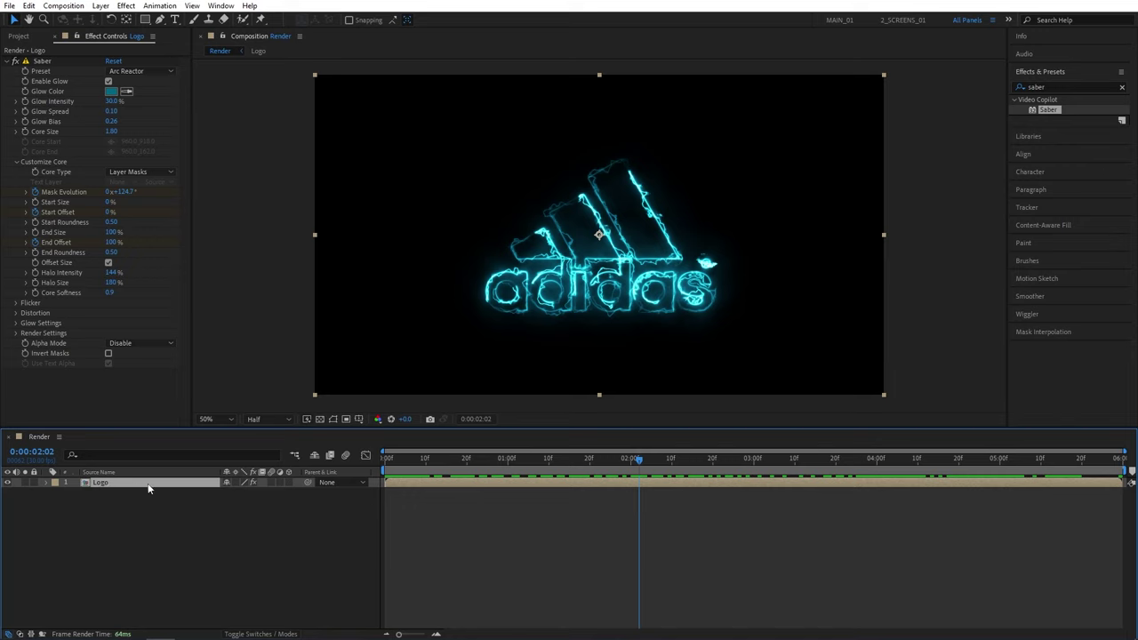
# Duplicate the Logo layer and rename the copy Reflection
pyautogui.click(30, 5)
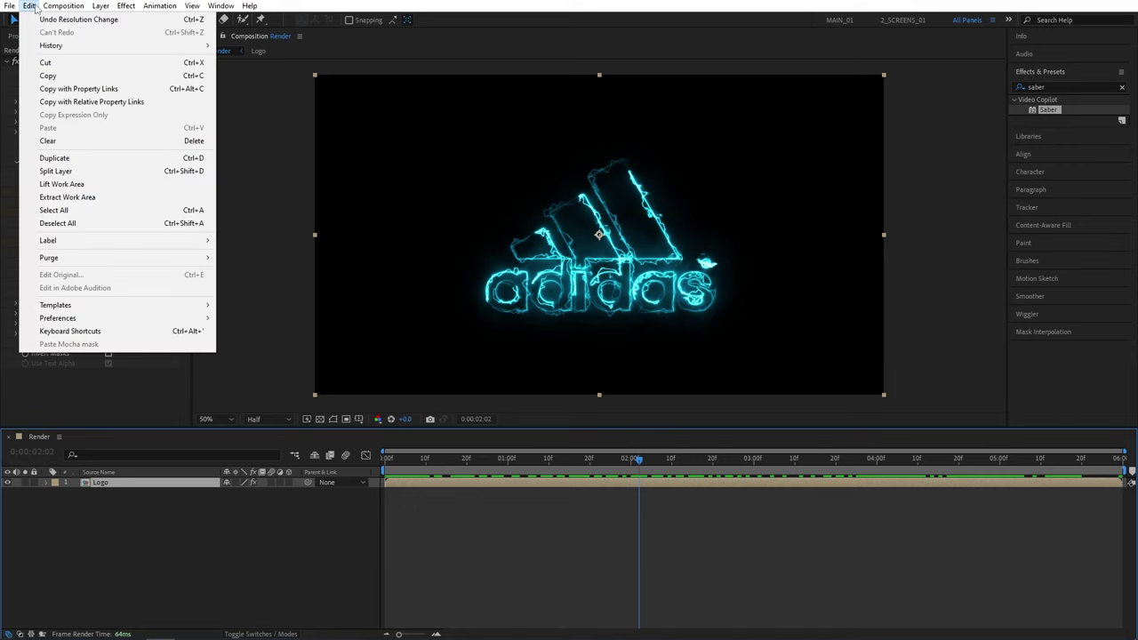
pyautogui.click(188, 158)
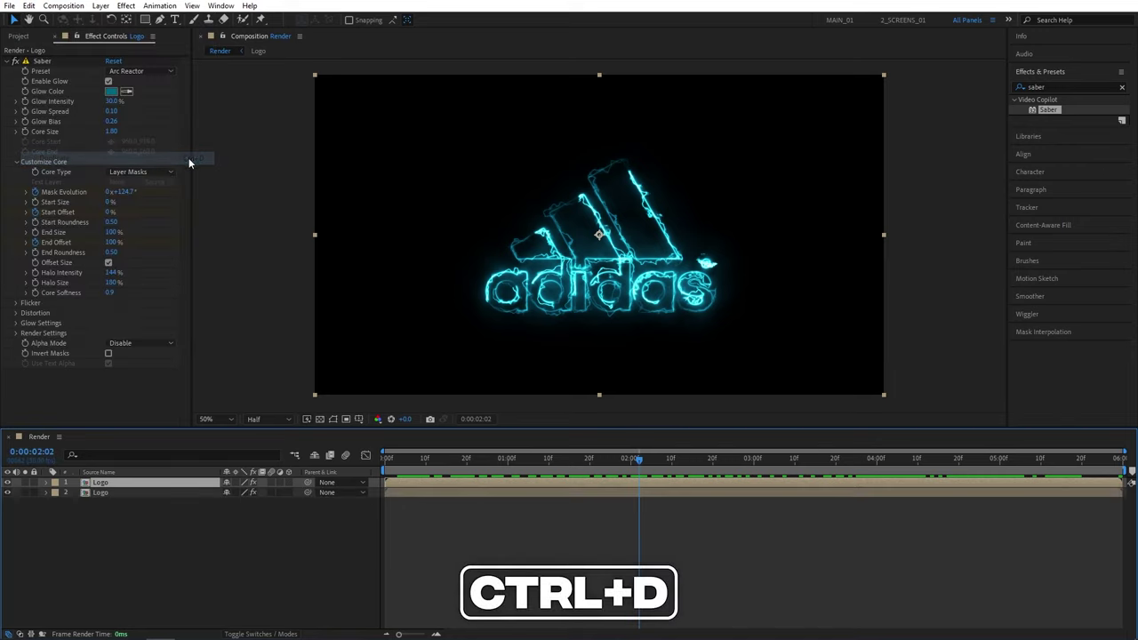
pyautogui.click(100, 493)
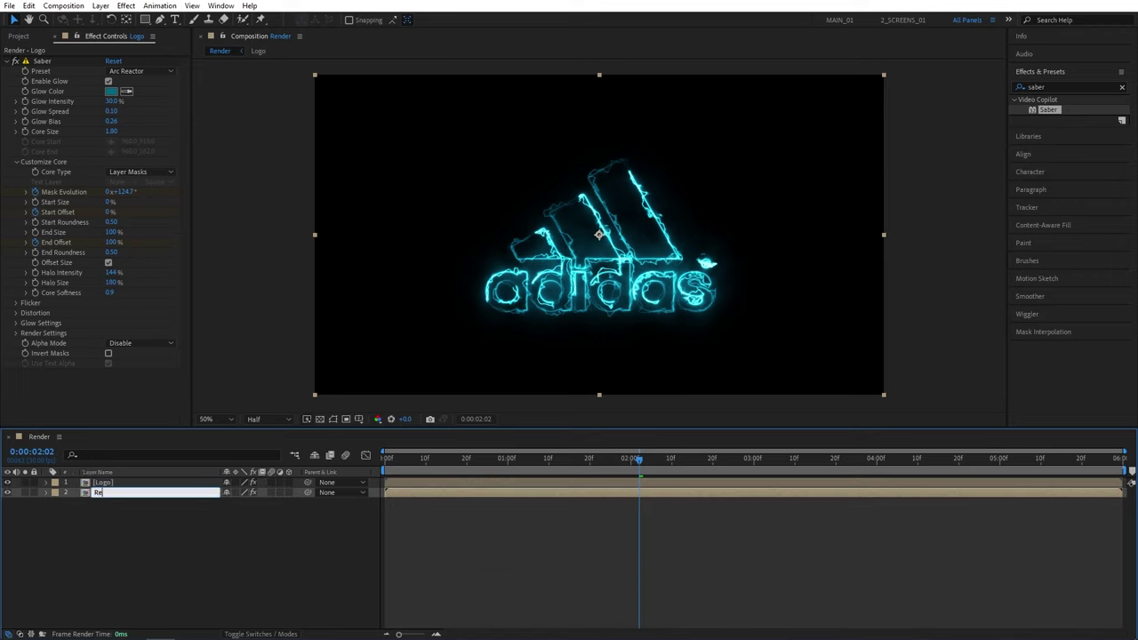
pyautogui.write('flection')
pyautogui.press('Return')
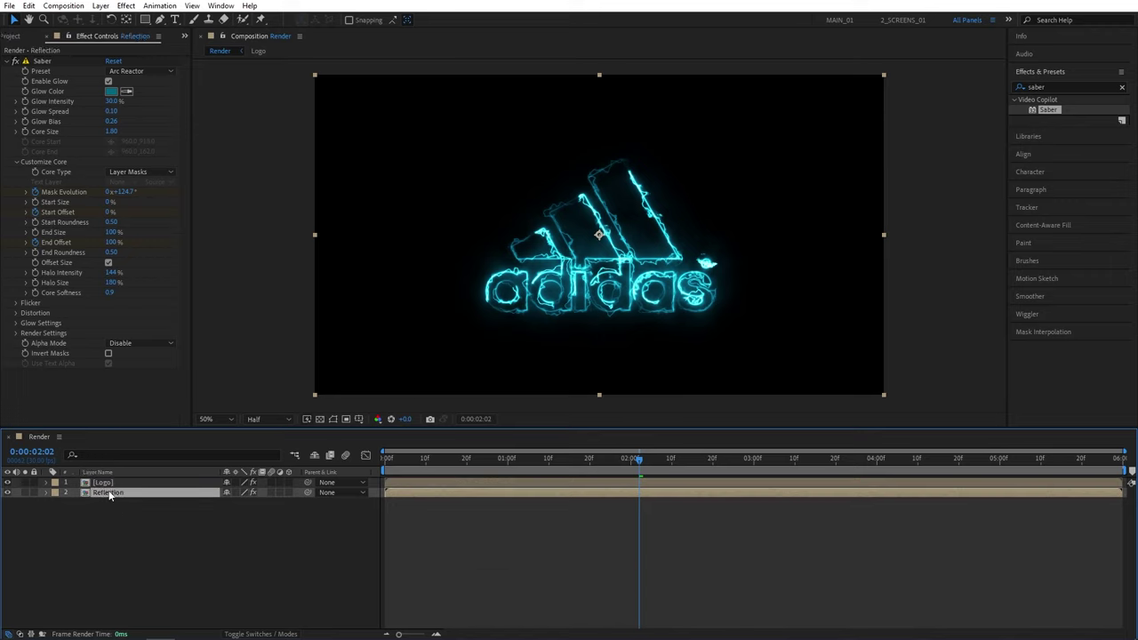
# Flip the Reflection layer vertically and show the Modes column
pyautogui.rightClick(109, 496)
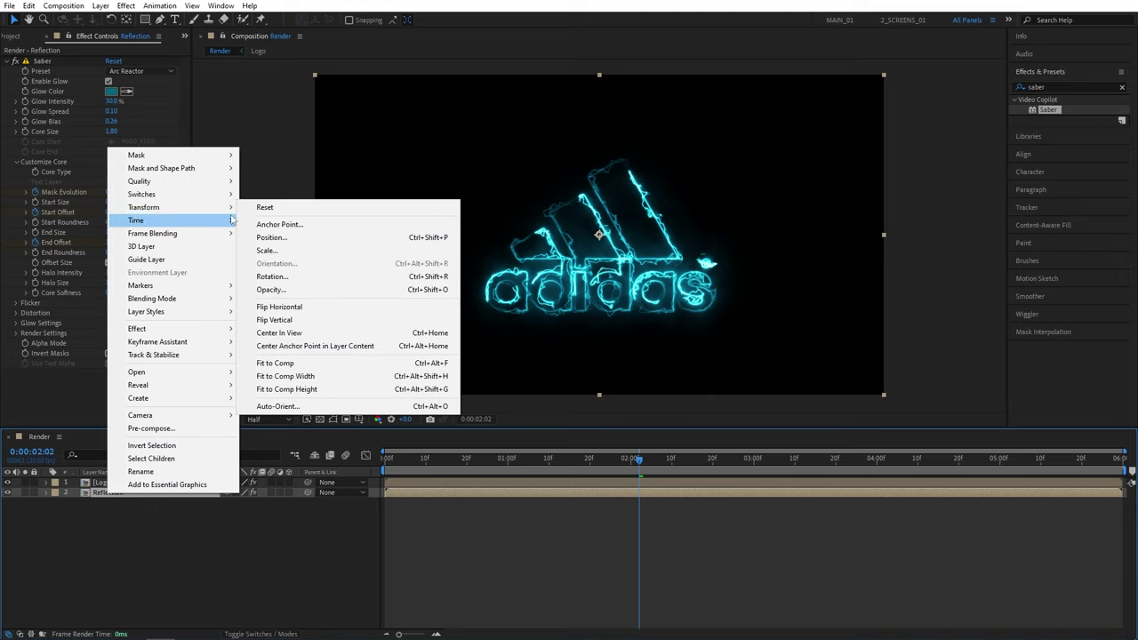
pyautogui.click(322, 322)
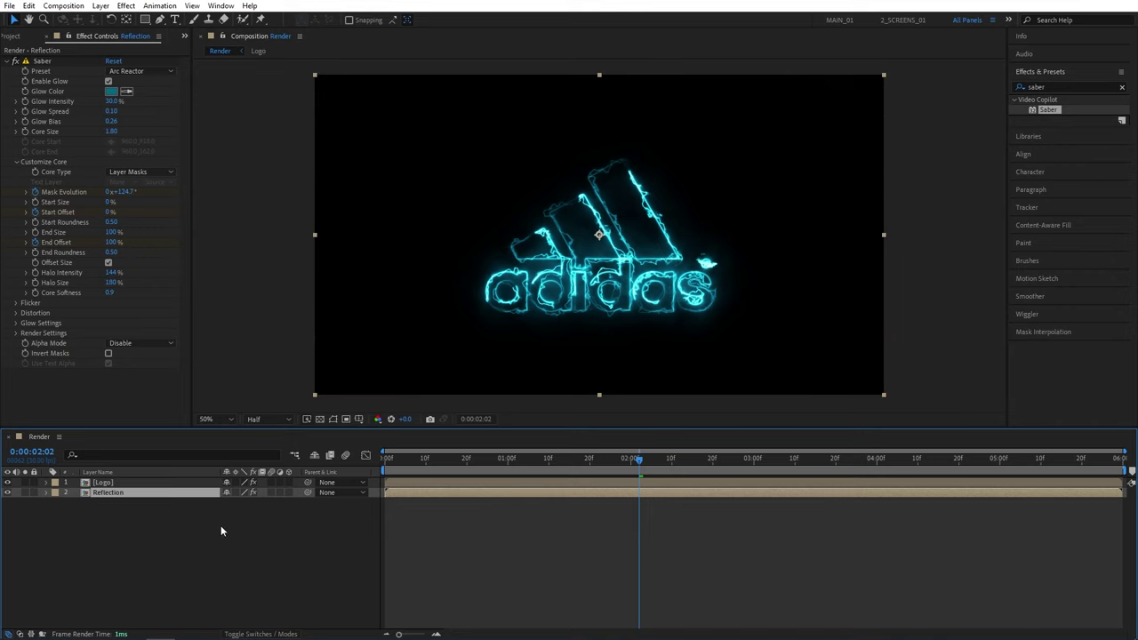
pyautogui.click(303, 557)
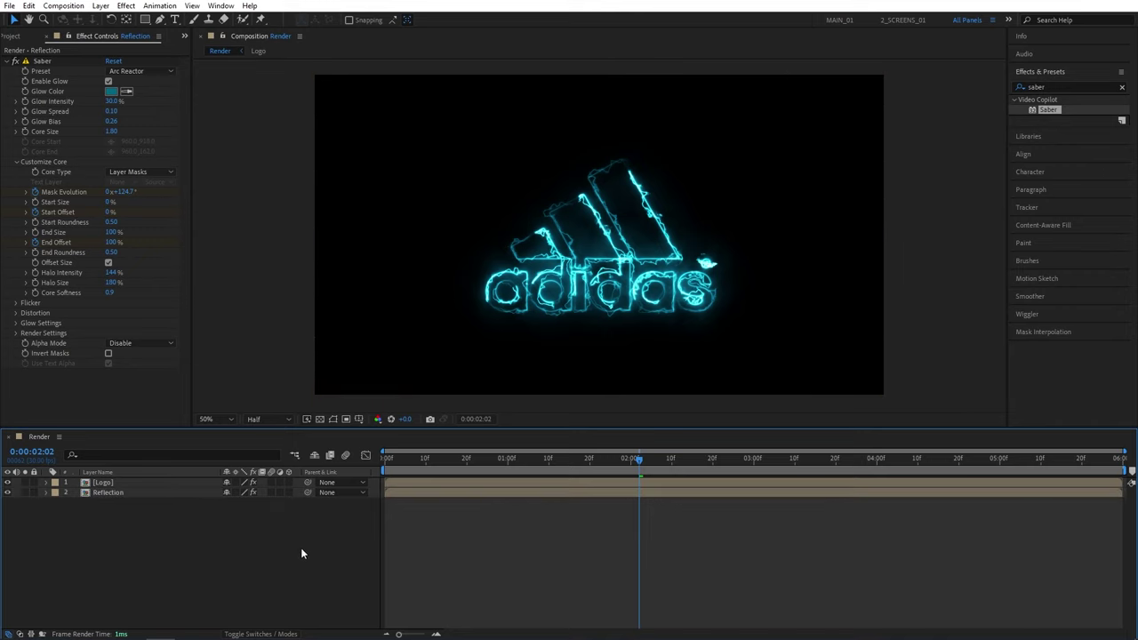
pyautogui.click(285, 635)
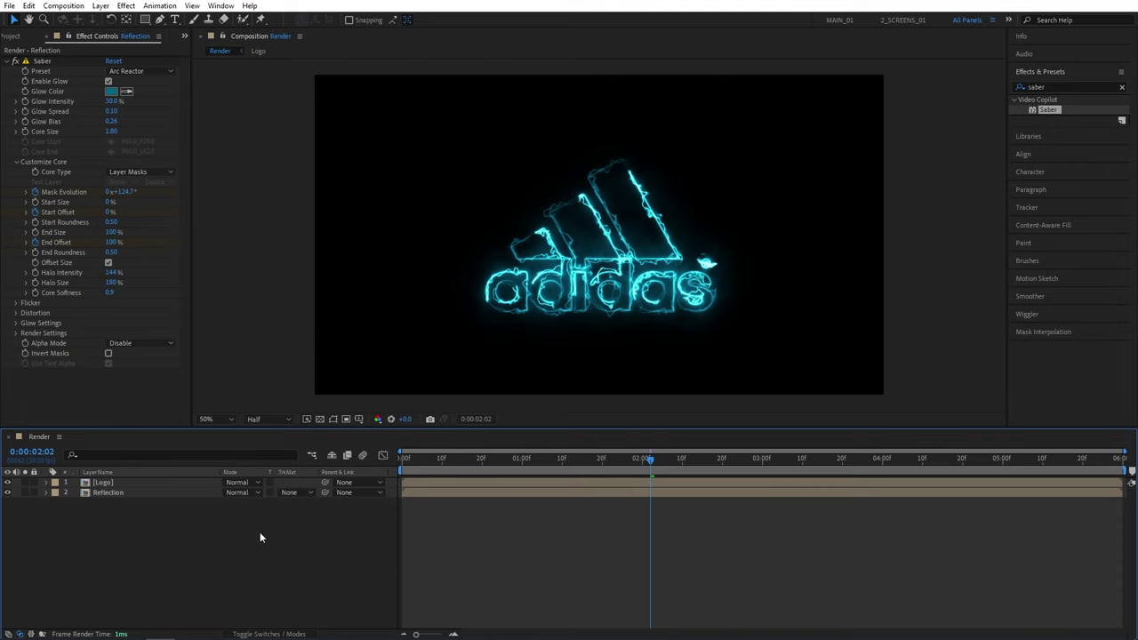
# Set both the Logo and Reflection layers to Screen blending
pyautogui.moveTo(206, 524); pyautogui.dragTo(153, 482)
pyautogui.click(239, 482)
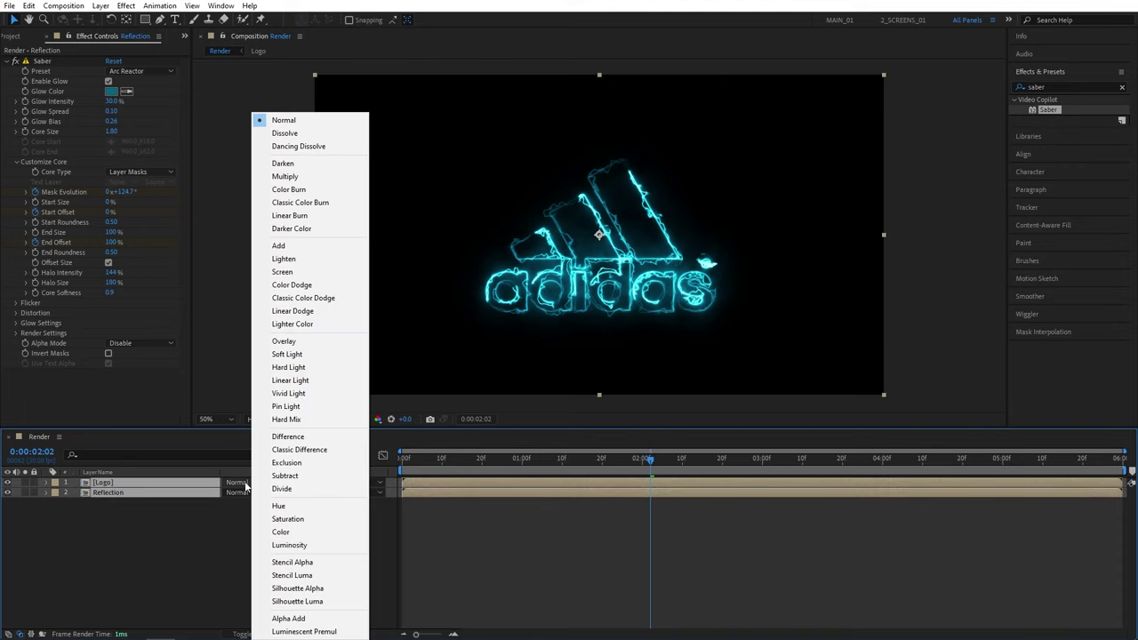
pyautogui.click(285, 272)
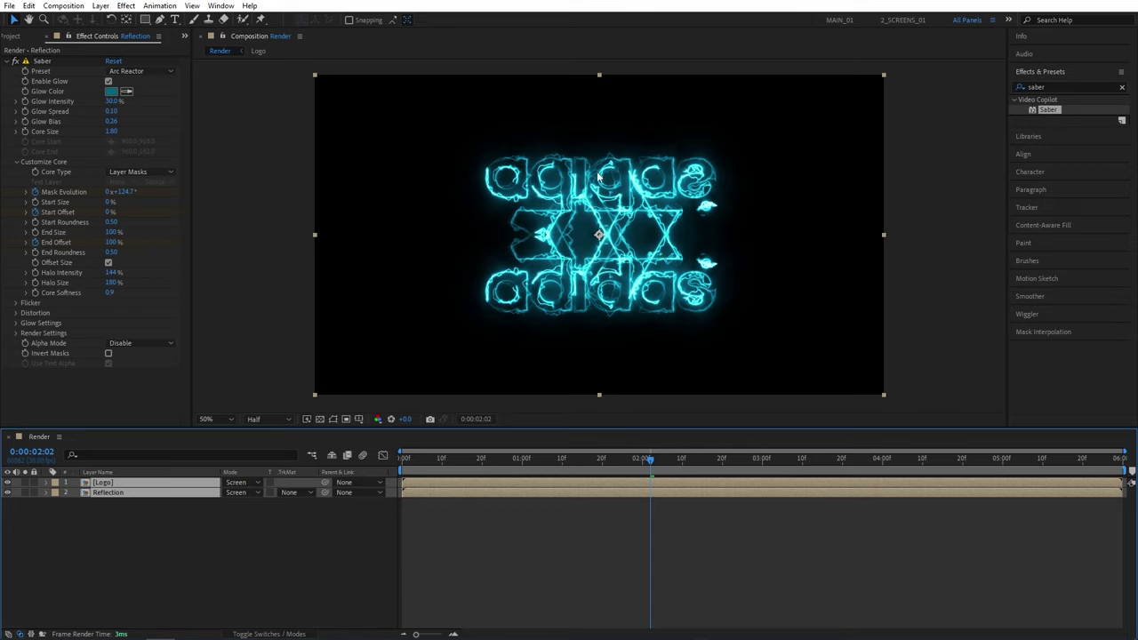
pyautogui.click(178, 538)
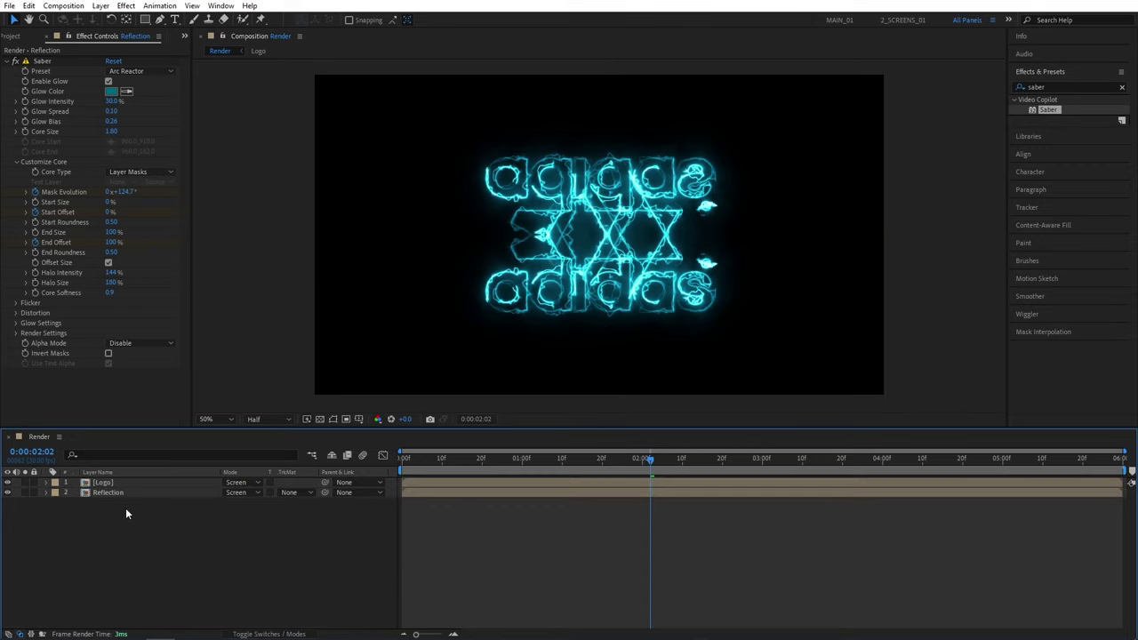
# Scale the Reflection layer to 100, -50% and position it just beneath the logo
pyautogui.click(107, 491)
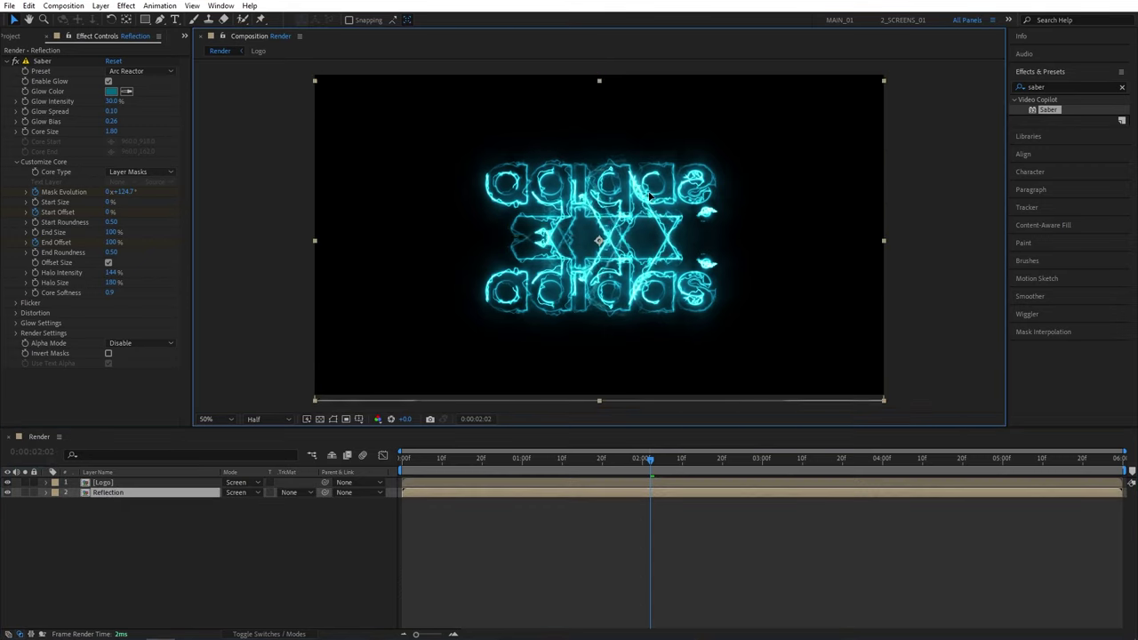
pyautogui.moveTo(647, 192); pyautogui.dragTo(649, 352)
pyautogui.press('s')
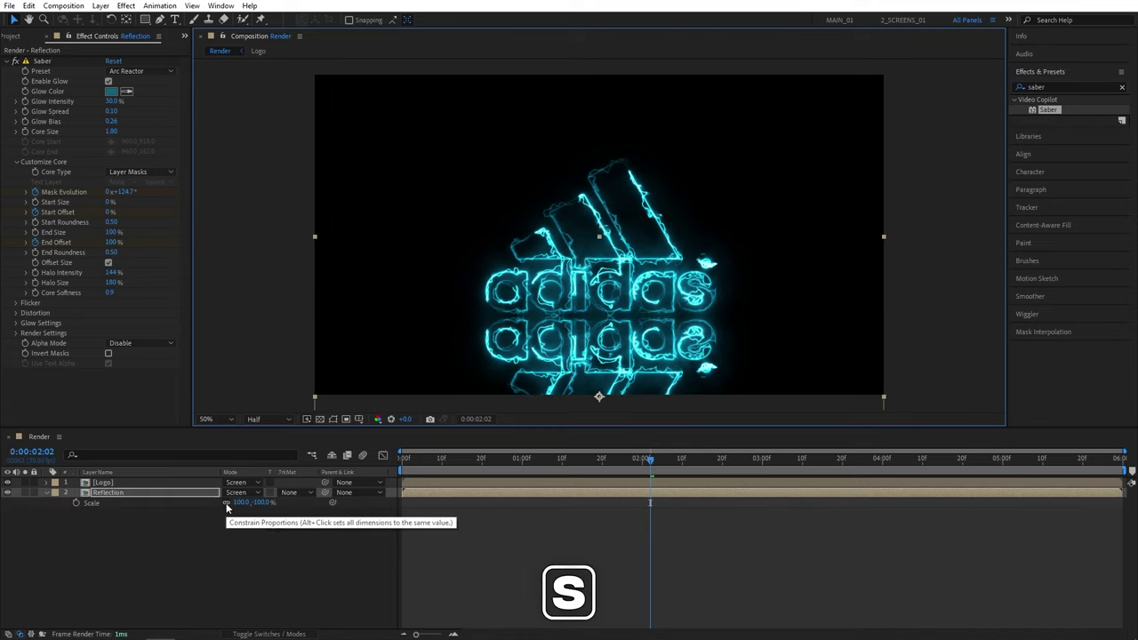
pyautogui.click(226, 503)
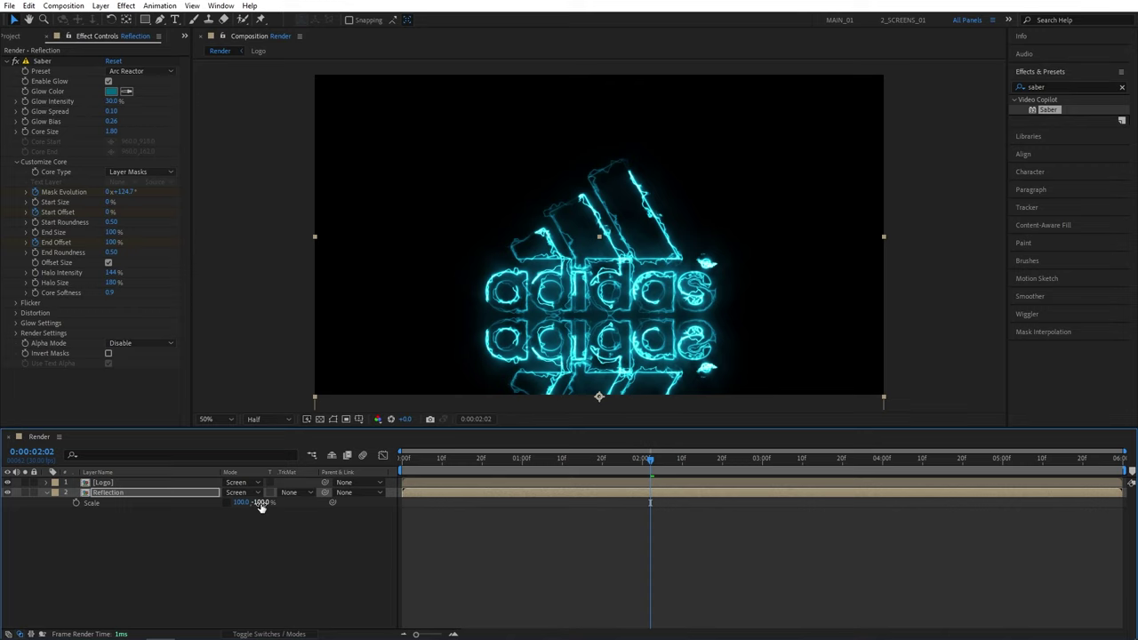
pyautogui.click(261, 504)
pyautogui.write('-50')
pyautogui.press('Return')
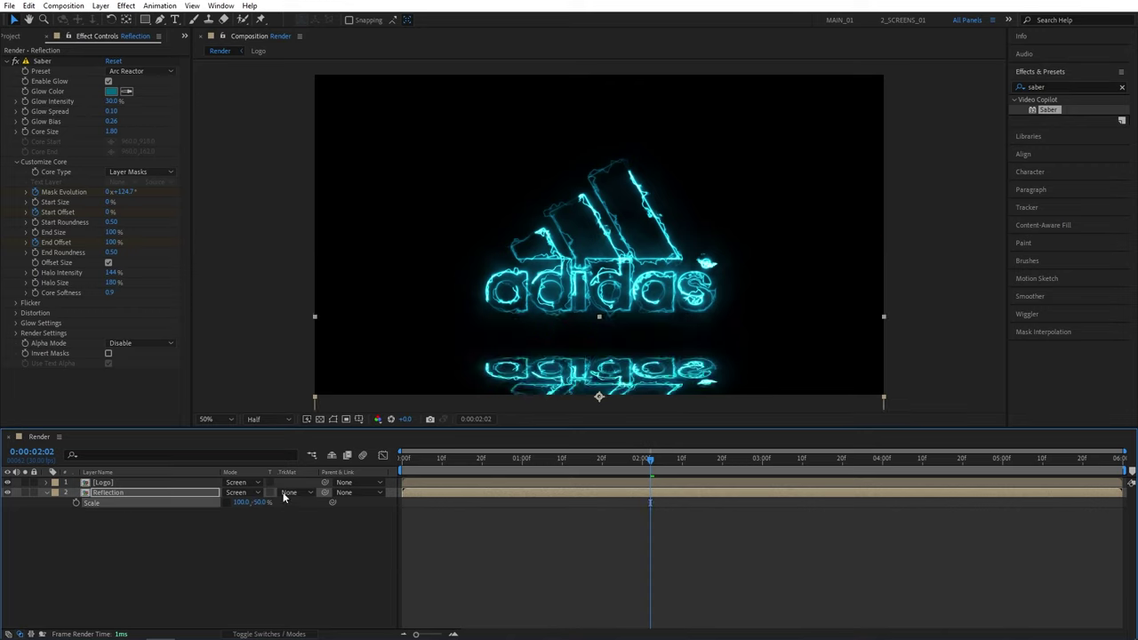
pyautogui.moveTo(673, 380); pyautogui.dragTo(673, 345)
pyautogui.press('t')
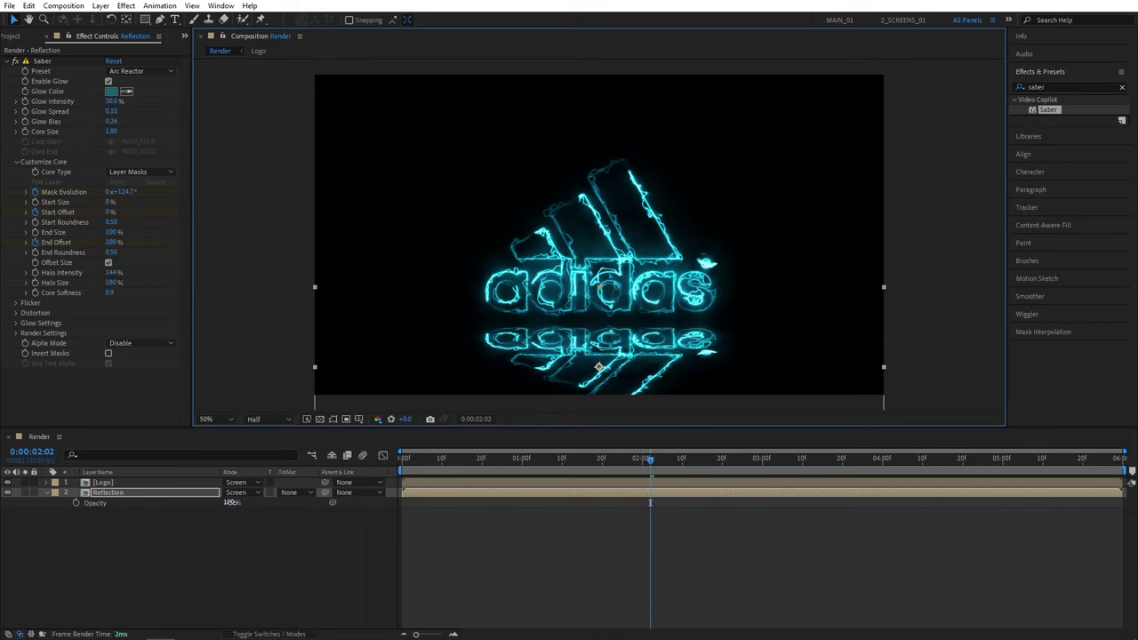
# Set the Reflection layer's opacity to 50%
pyautogui.click(231, 502)
pyautogui.write('50')
pyautogui.press('Return')
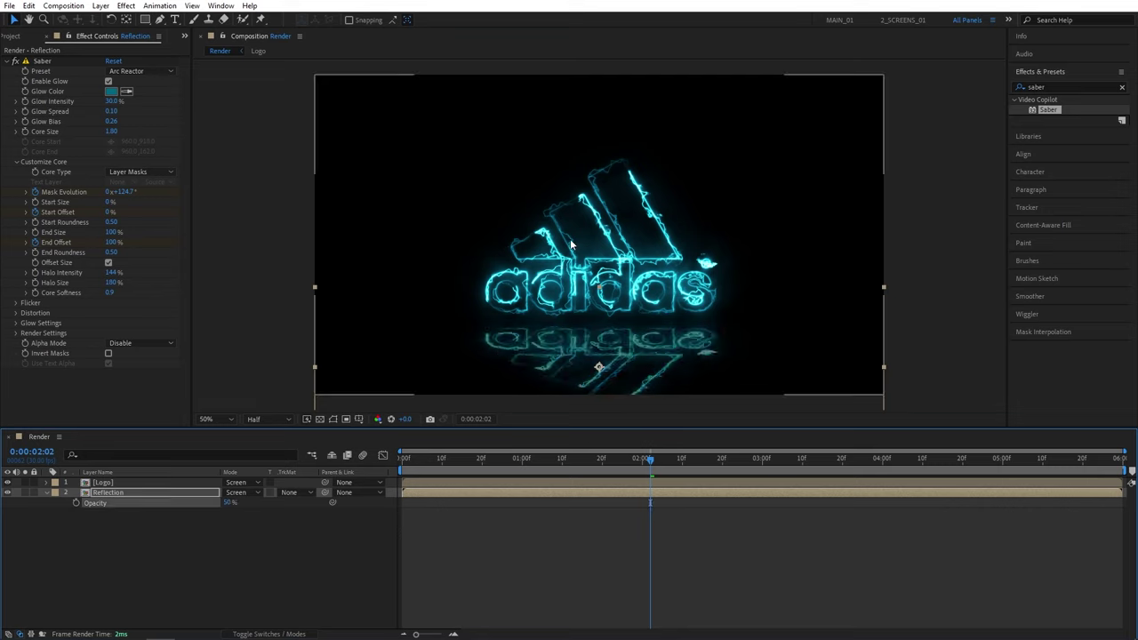
# Apply Directional Blur to the Reflection layer with Blur Length 50
pyautogui.click(1025, 96)
pyautogui.doubleClick(1053, 86)
pyautogui.write('directi')
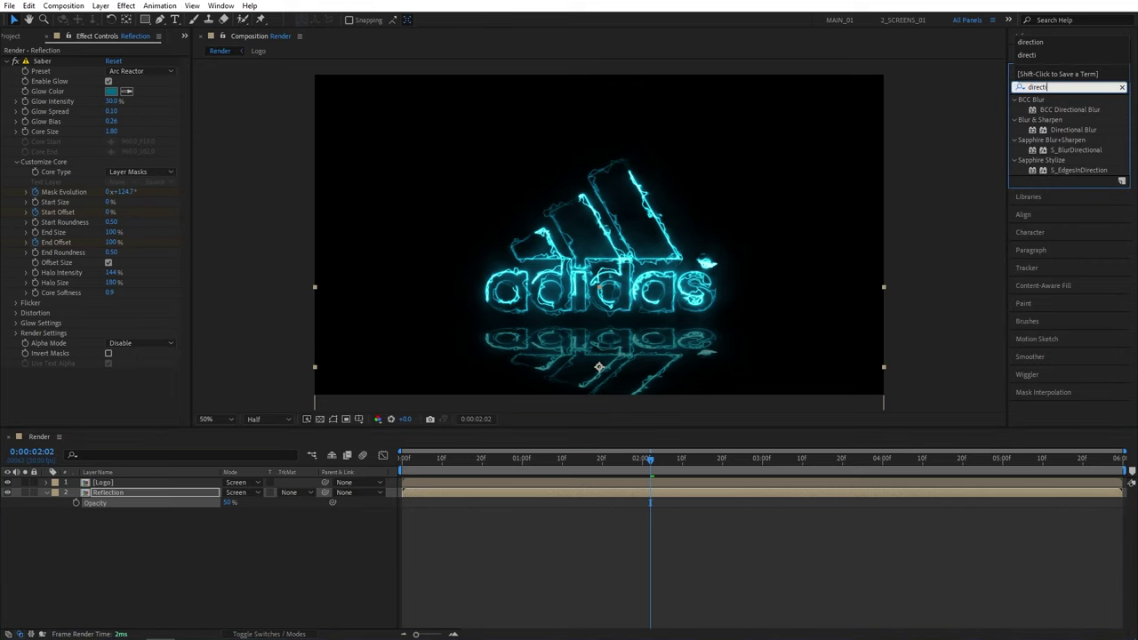
pyautogui.moveTo(1073, 129); pyautogui.dragTo(126, 492)
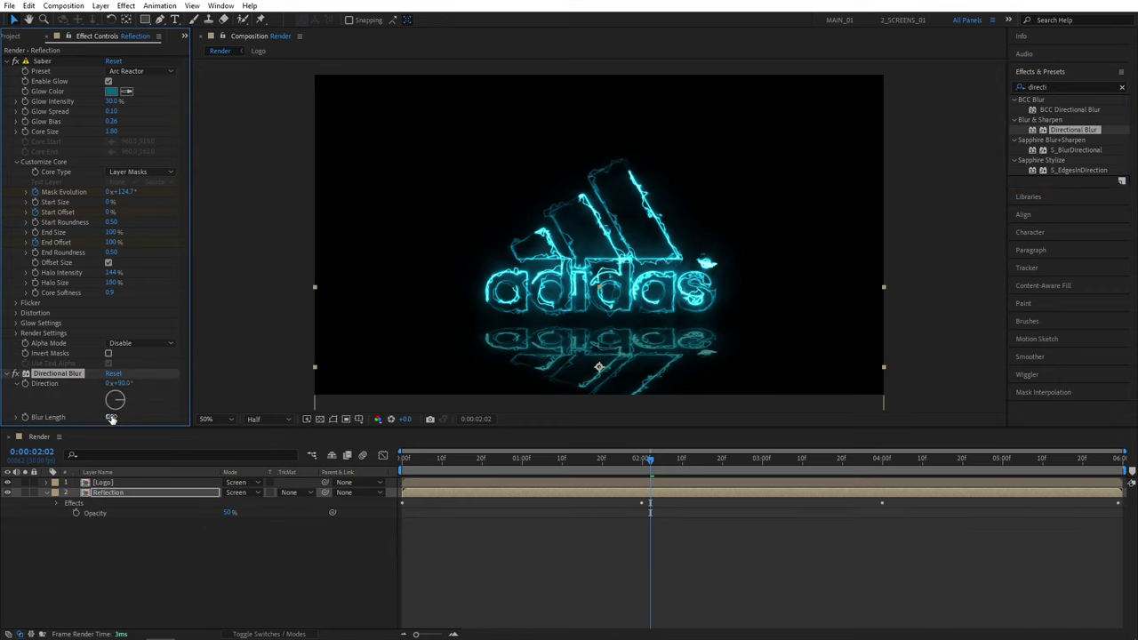
pyautogui.click(111, 417)
pyautogui.write('50')
pyautogui.press('Return')
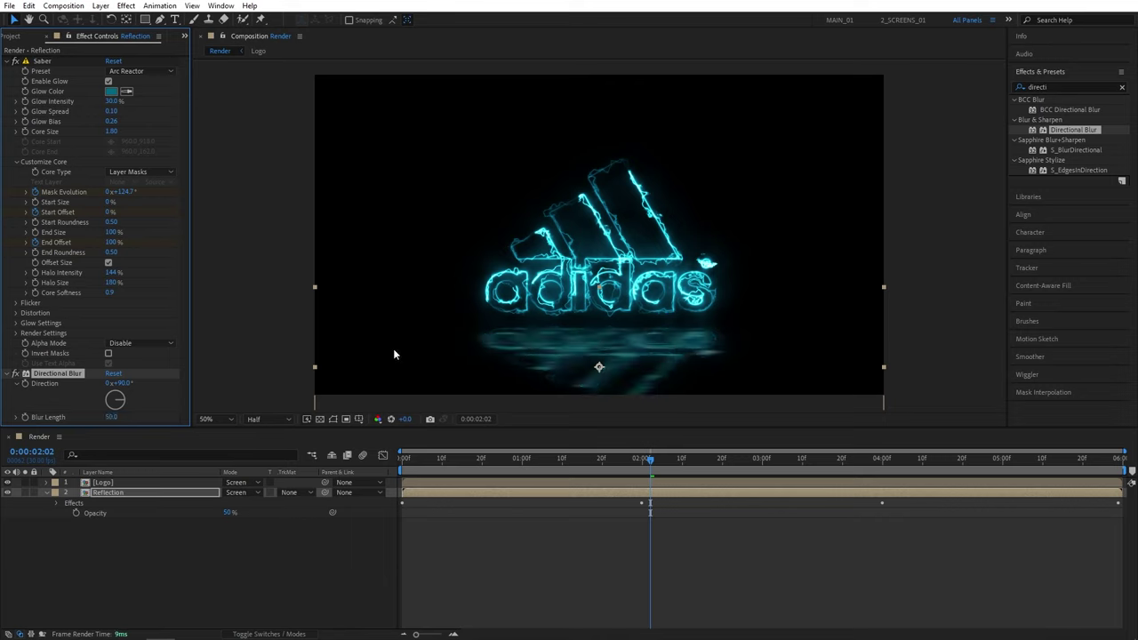
pyautogui.click(270, 578)
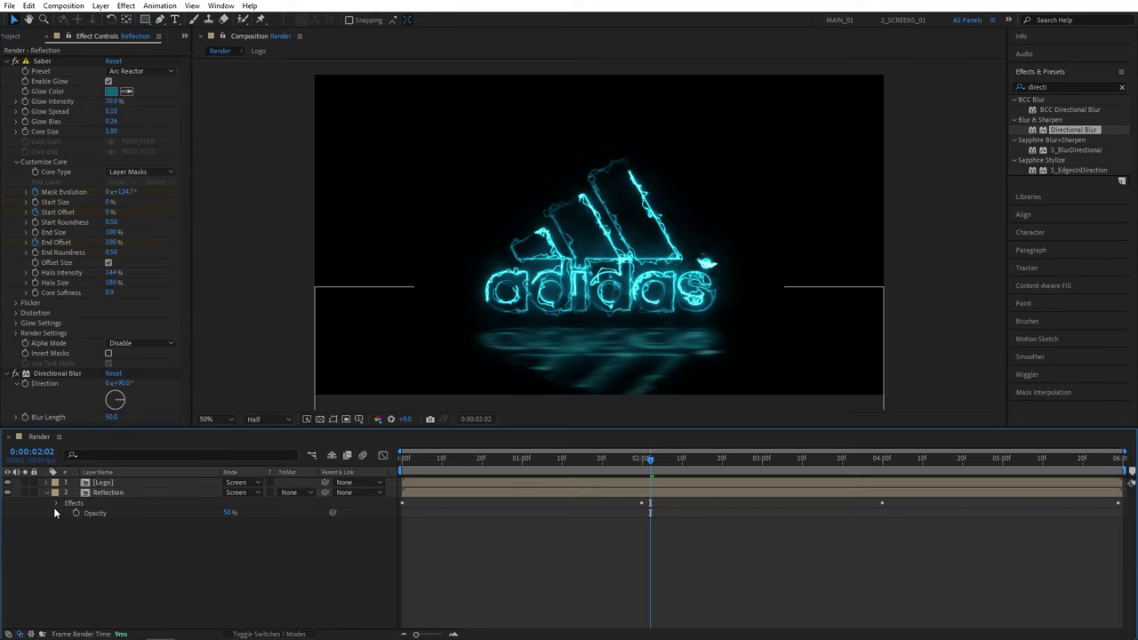
pyautogui.click(48, 492)
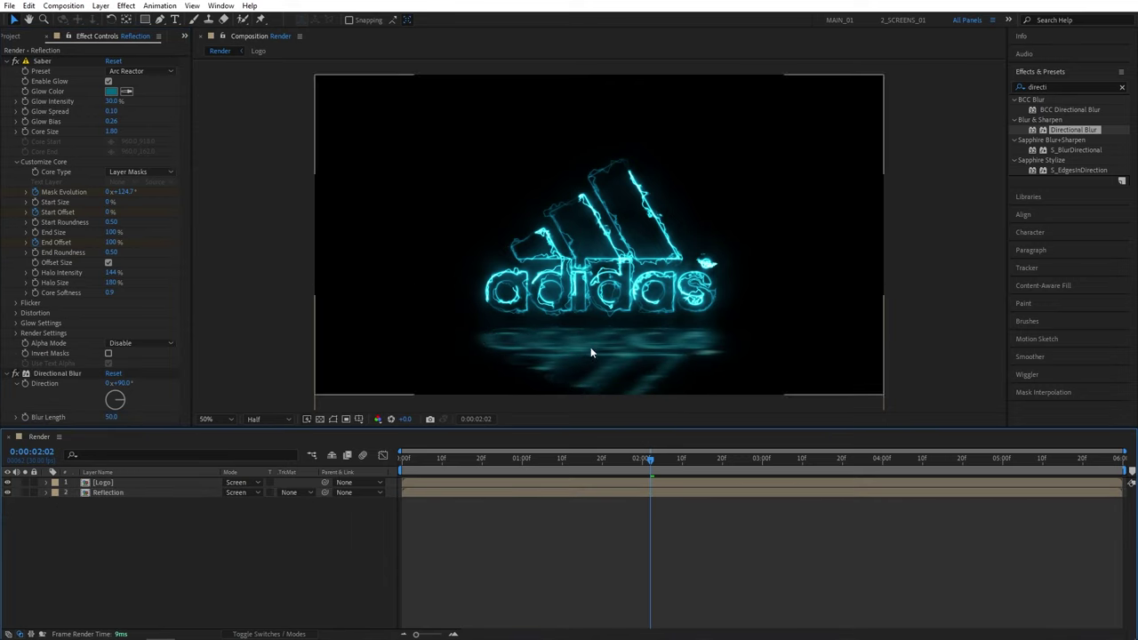
# Create a new solid layer named Floor
pyautogui.click(102, 8)
pyautogui.click(302, 32)
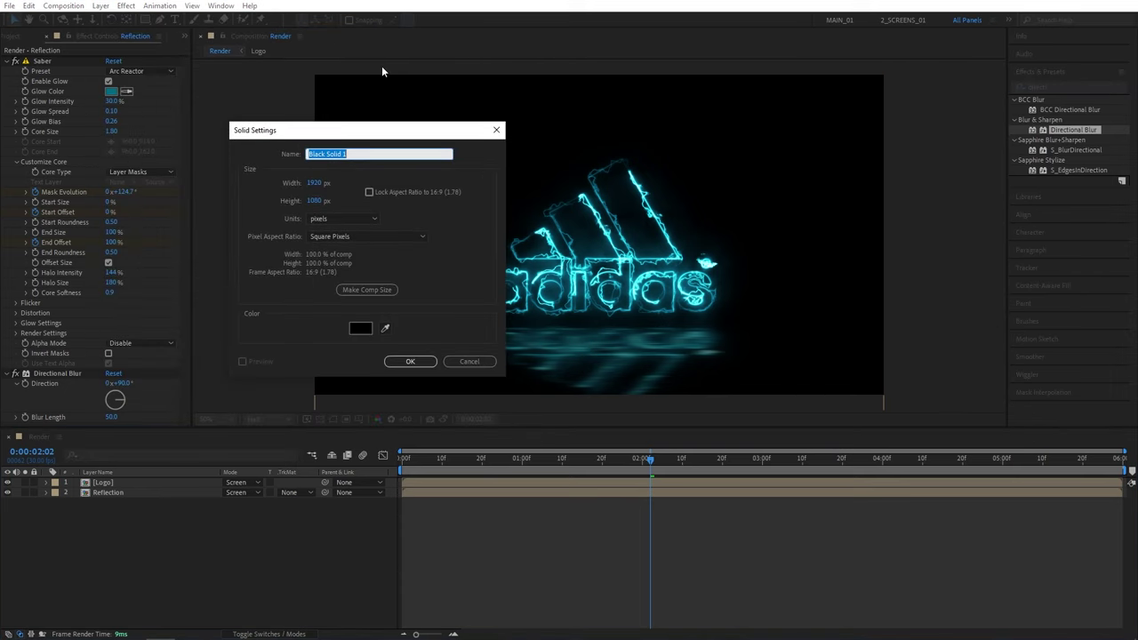
pyautogui.write('Floor')
pyautogui.press('Return')
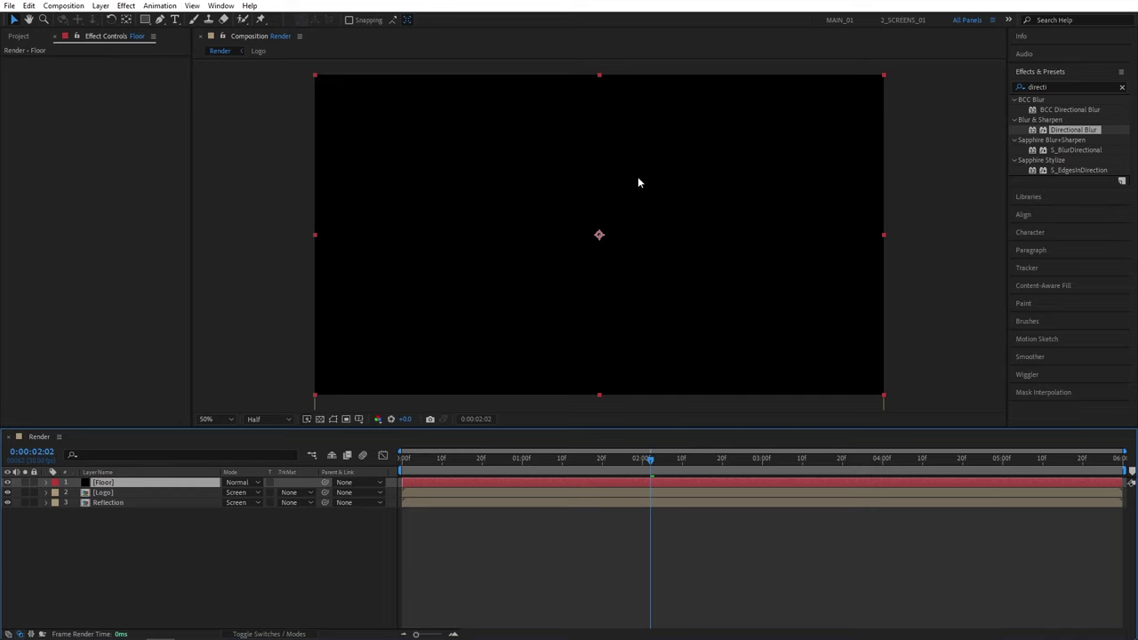
# Apply Fractal Noise to Floor with Block noise type and contrast 200
pyautogui.click(1064, 90)
pyautogui.write('fractal n')
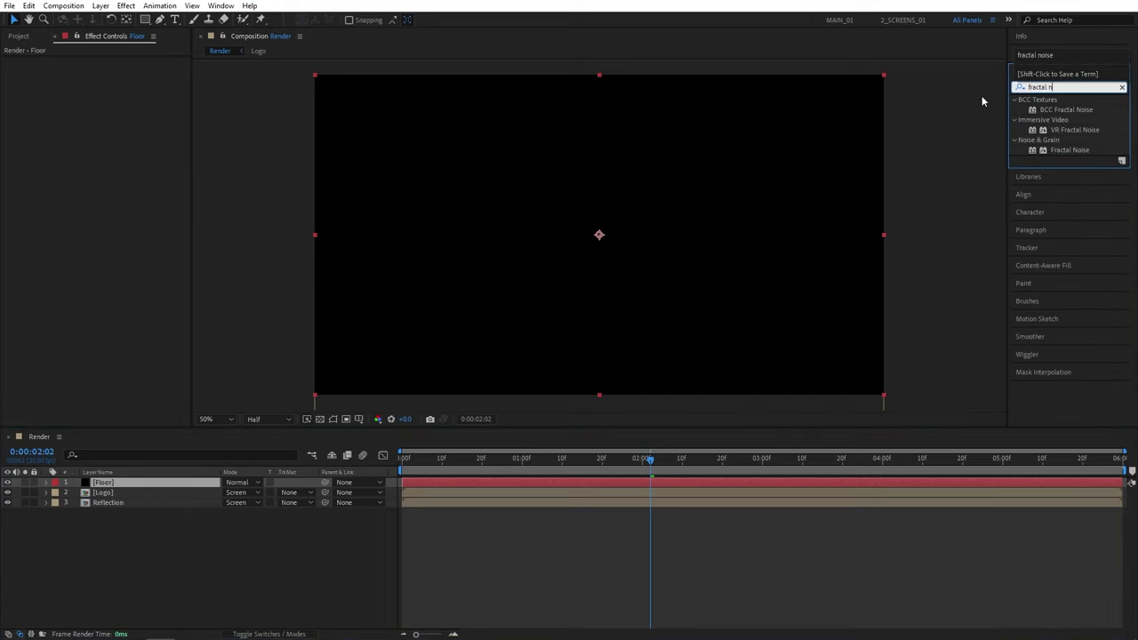
pyautogui.moveTo(1065, 150); pyautogui.dragTo(98, 483)
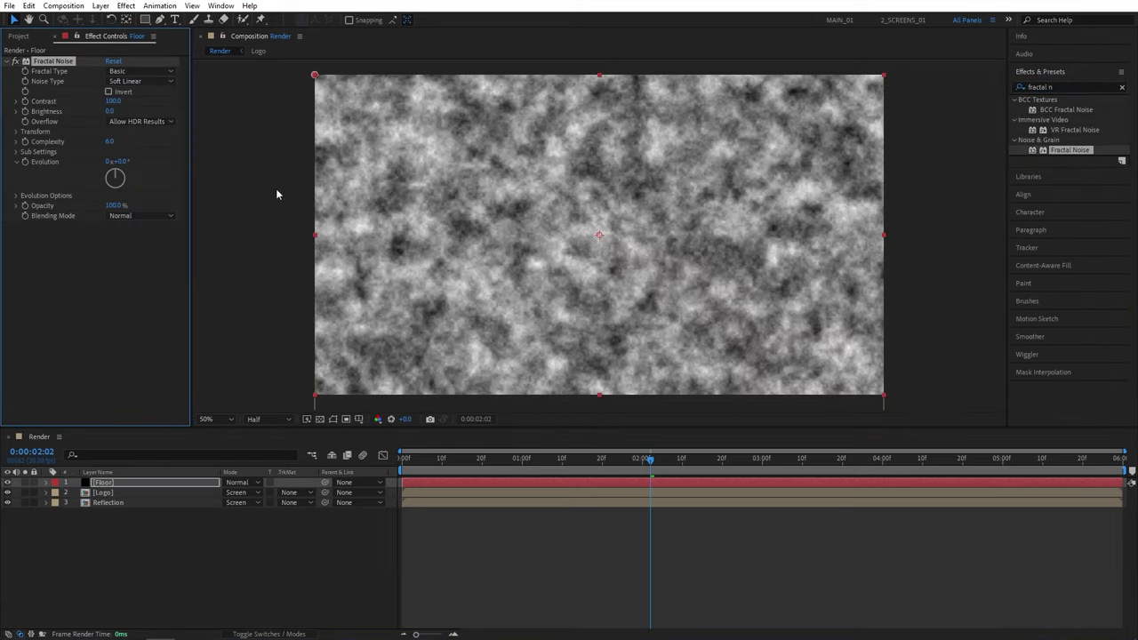
pyautogui.click(138, 81)
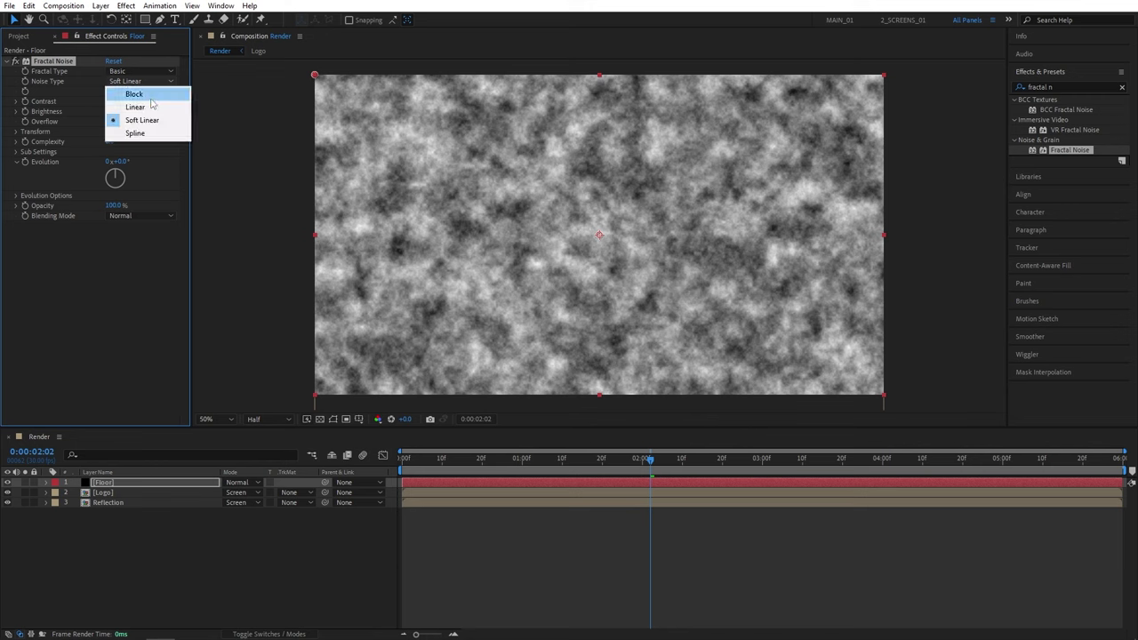
pyautogui.click(125, 90)
pyautogui.click(113, 101)
pyautogui.write('200')
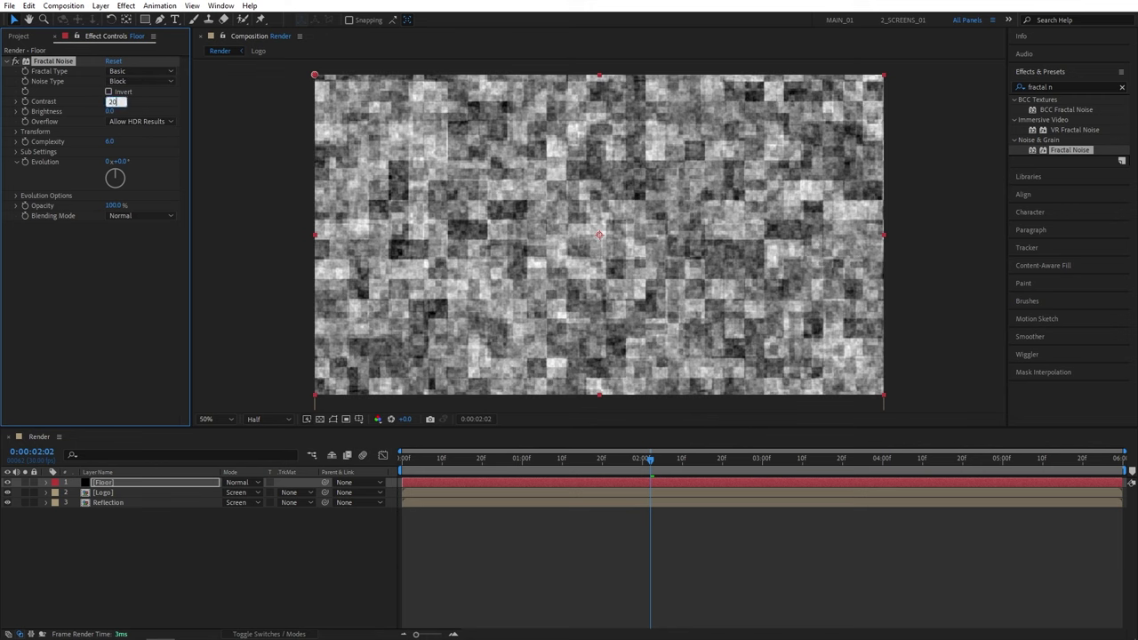
pyautogui.press('Return')
# Set the noise brightness to -25, transform scale to 75 and complexity to 3
pyautogui.click(112, 111)
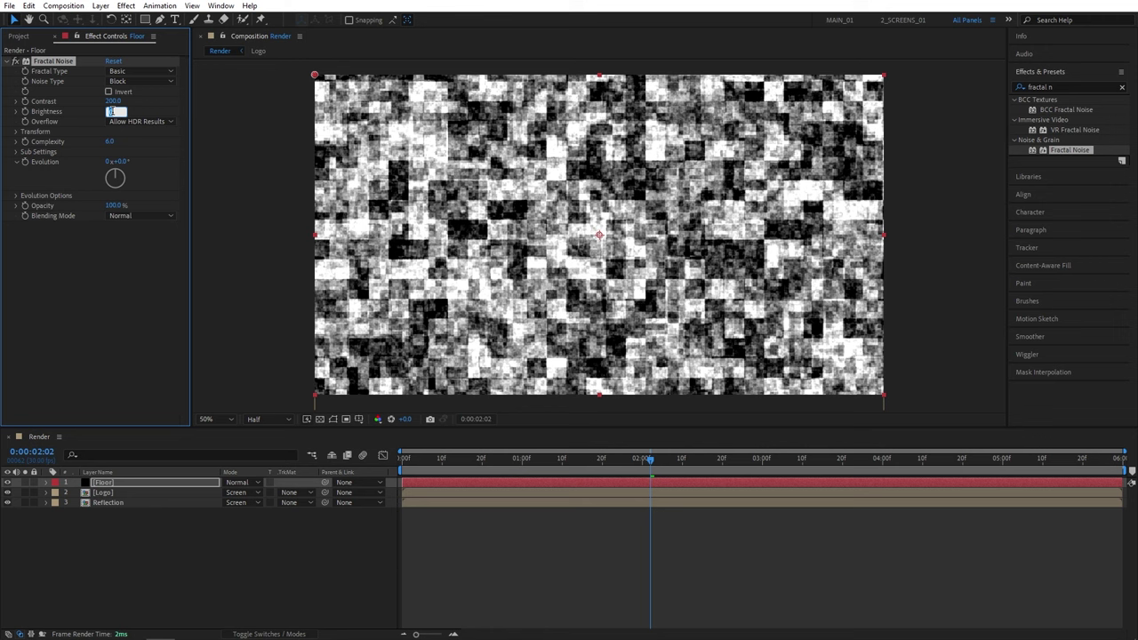
pyautogui.press('Return')
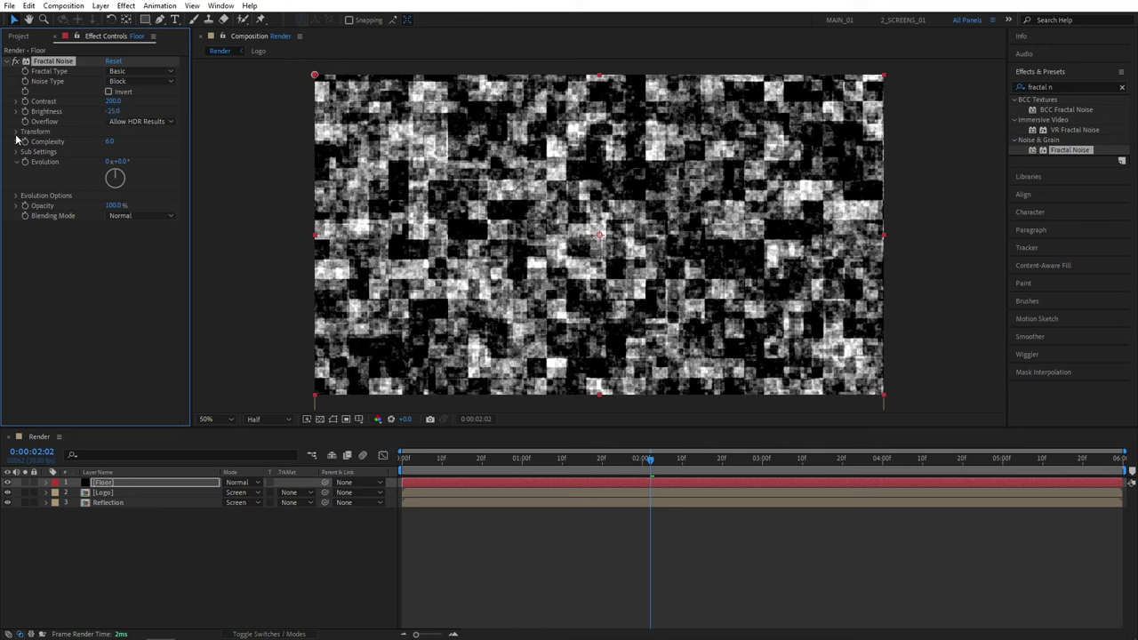
pyautogui.click(16, 131)
pyautogui.click(111, 163)
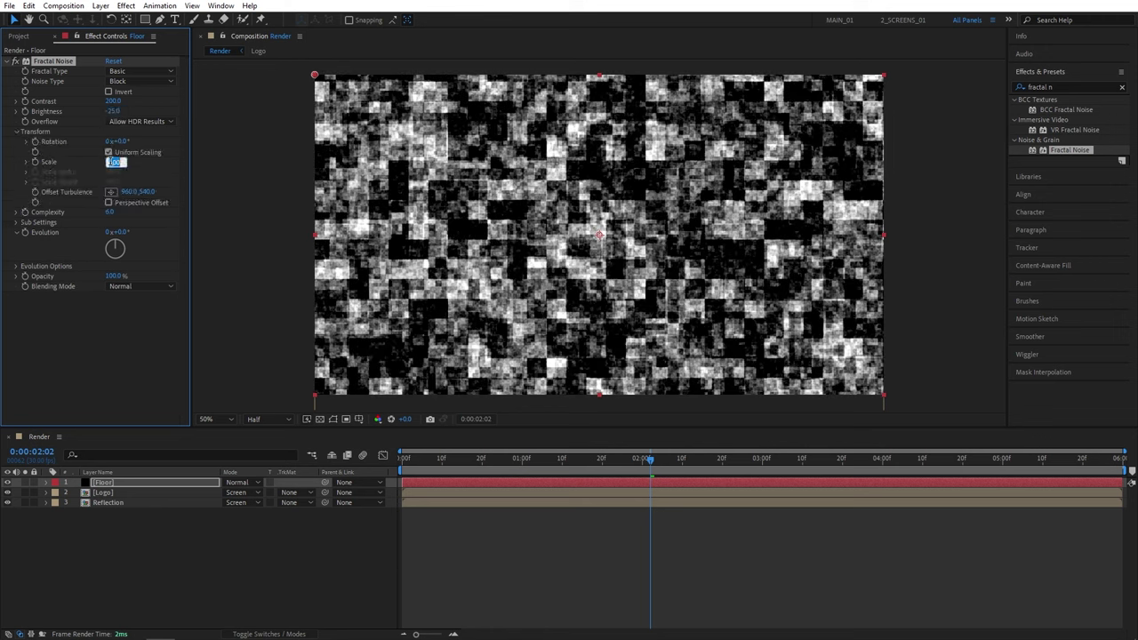
pyautogui.write('75')
pyautogui.press('Return')
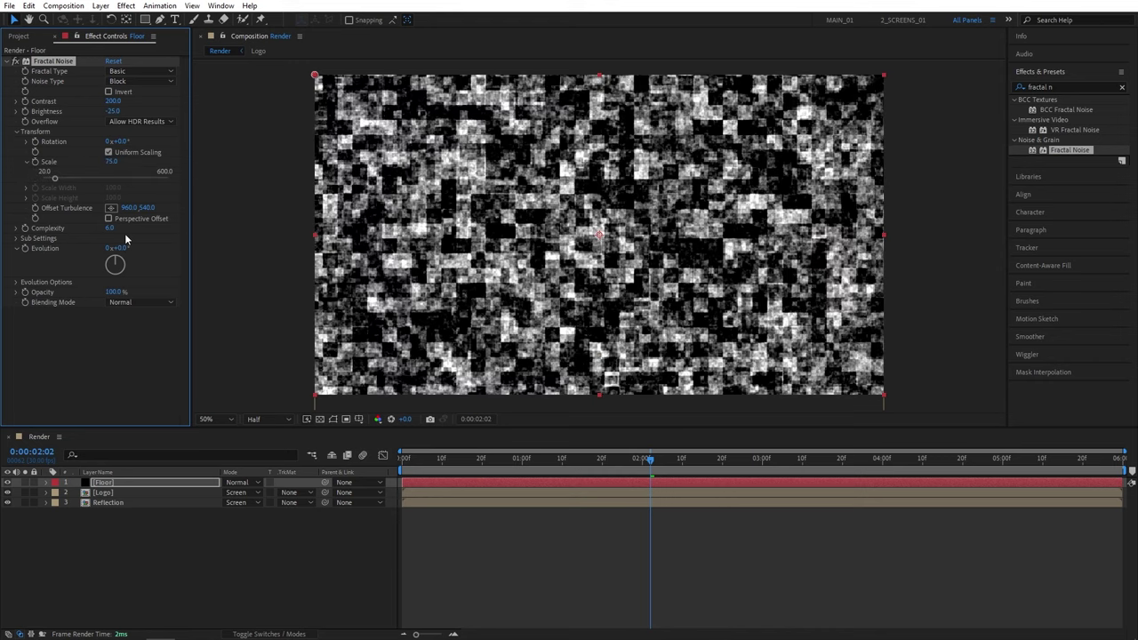
pyautogui.write('3')
pyautogui.press('Return')
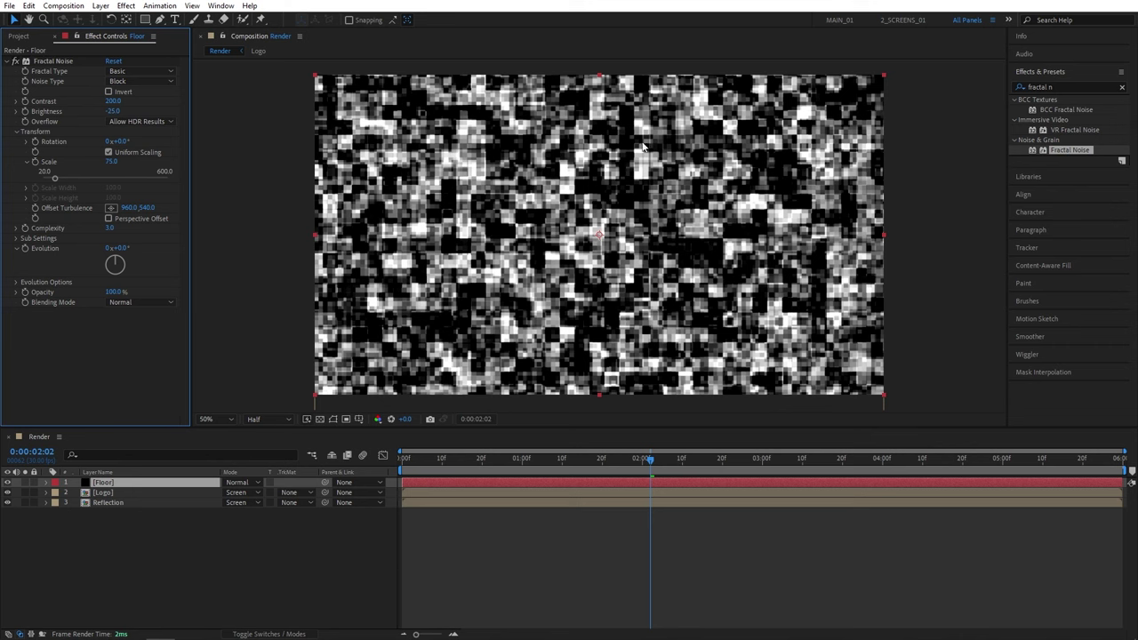
pyautogui.click(194, 549)
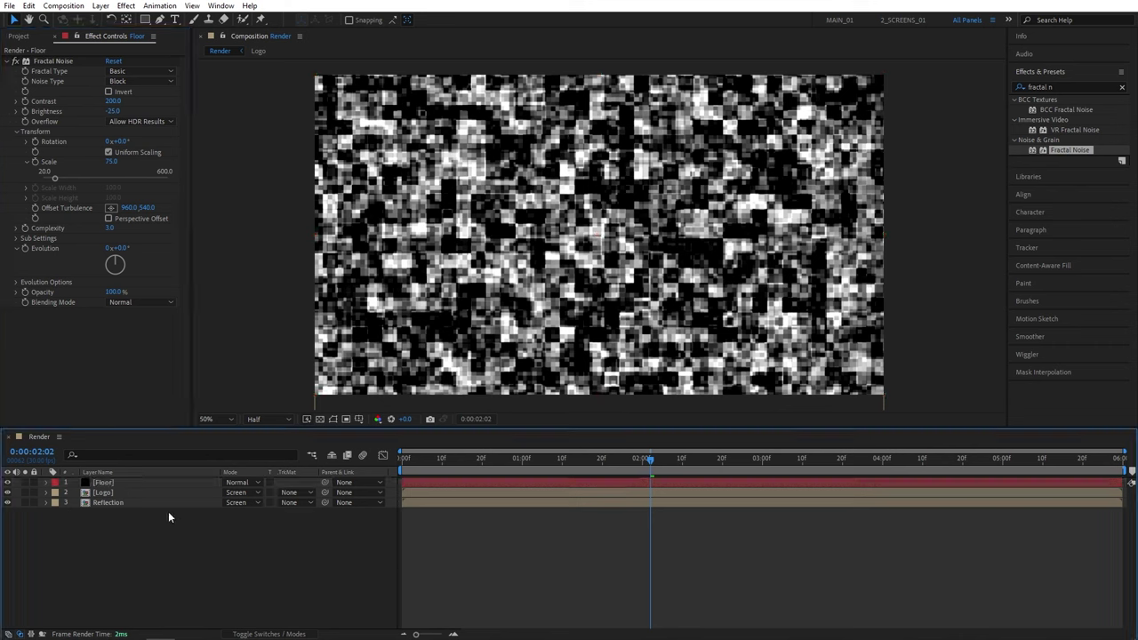
# Move the Floor layer below Reflection and turn on its 3D switch
pyautogui.click(112, 483)
pyautogui.moveTo(112, 483); pyautogui.dragTo(93, 524)
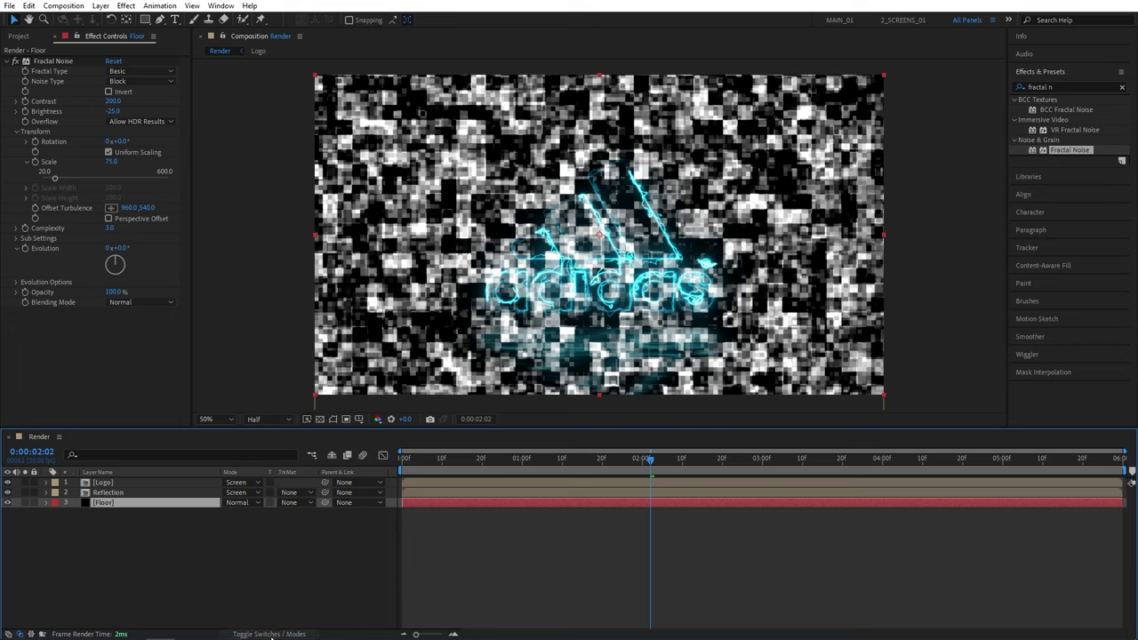
pyautogui.click(269, 634)
pyautogui.click(291, 598)
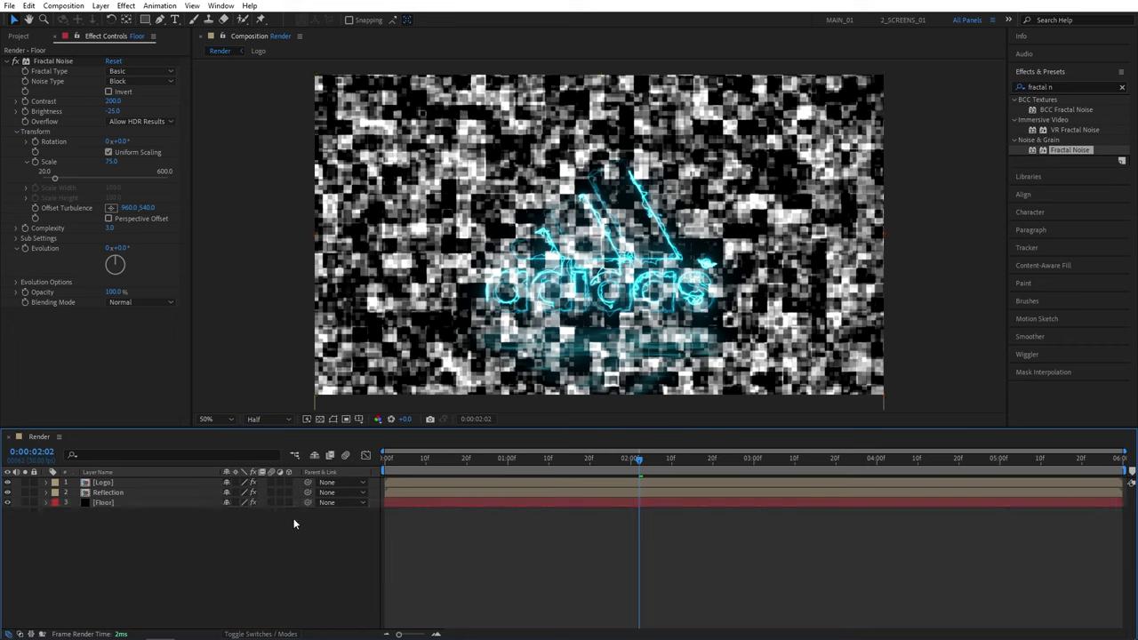
pyautogui.click(147, 505)
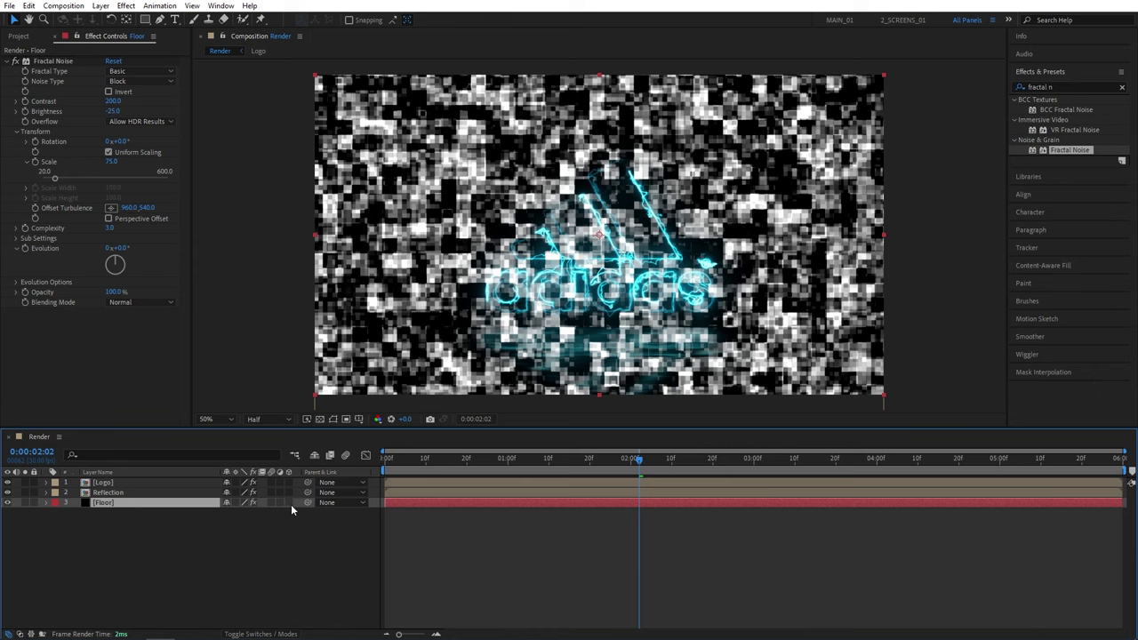
pyautogui.click(288, 503)
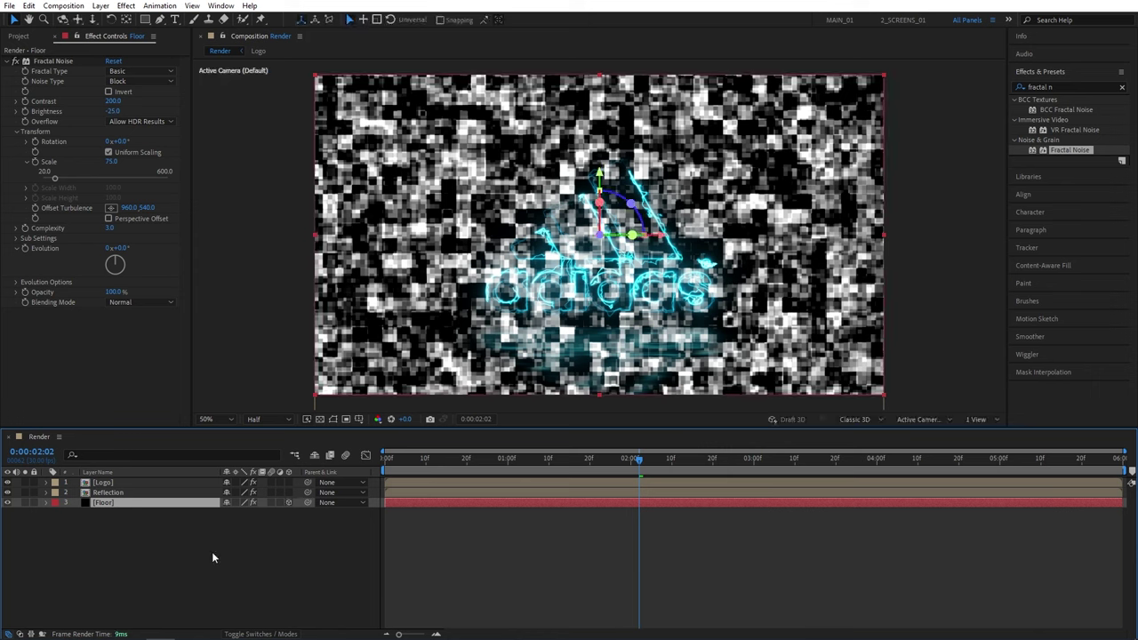
# Rotate Floor 90° on X and lower it beneath the logo
pyautogui.press('r')
pyautogui.press('r')
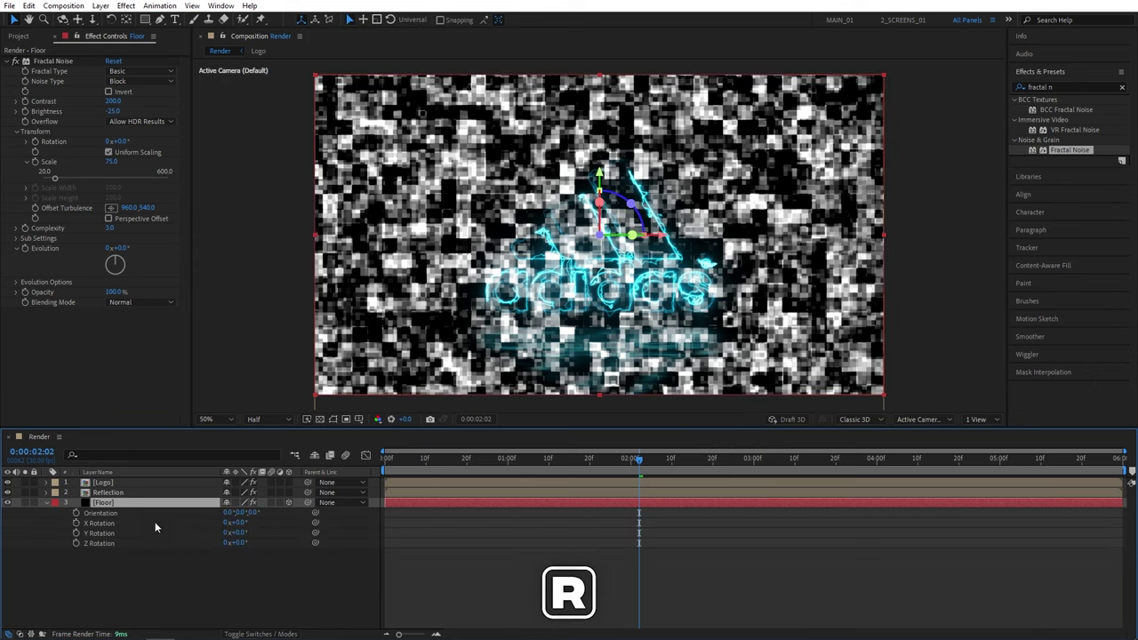
pyautogui.click(236, 523)
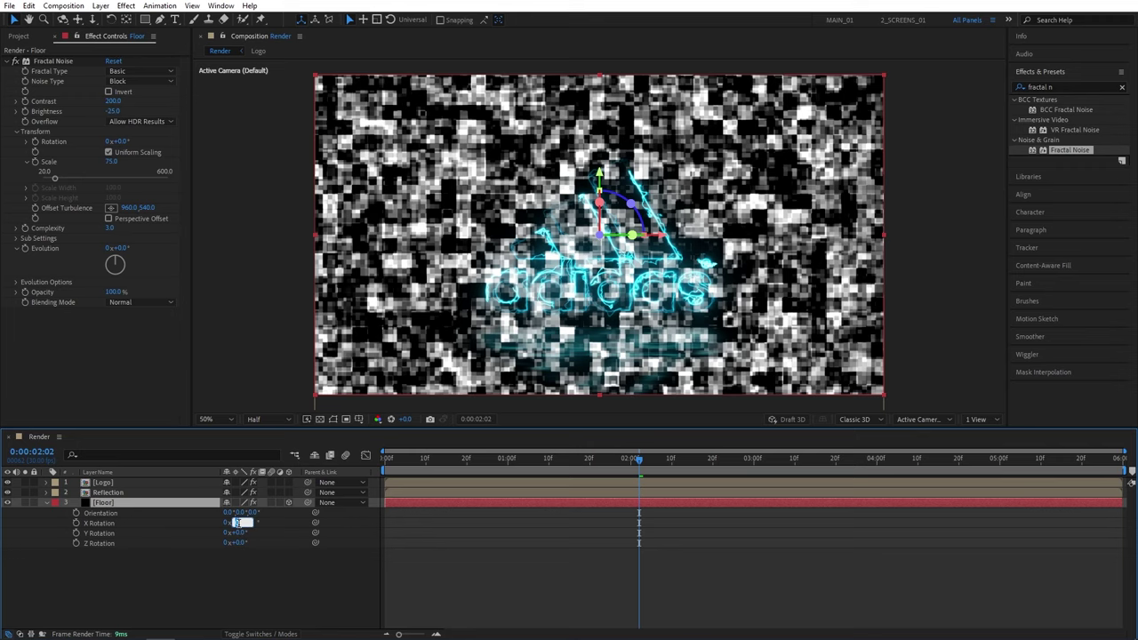
pyautogui.write('90')
pyautogui.press('Return')
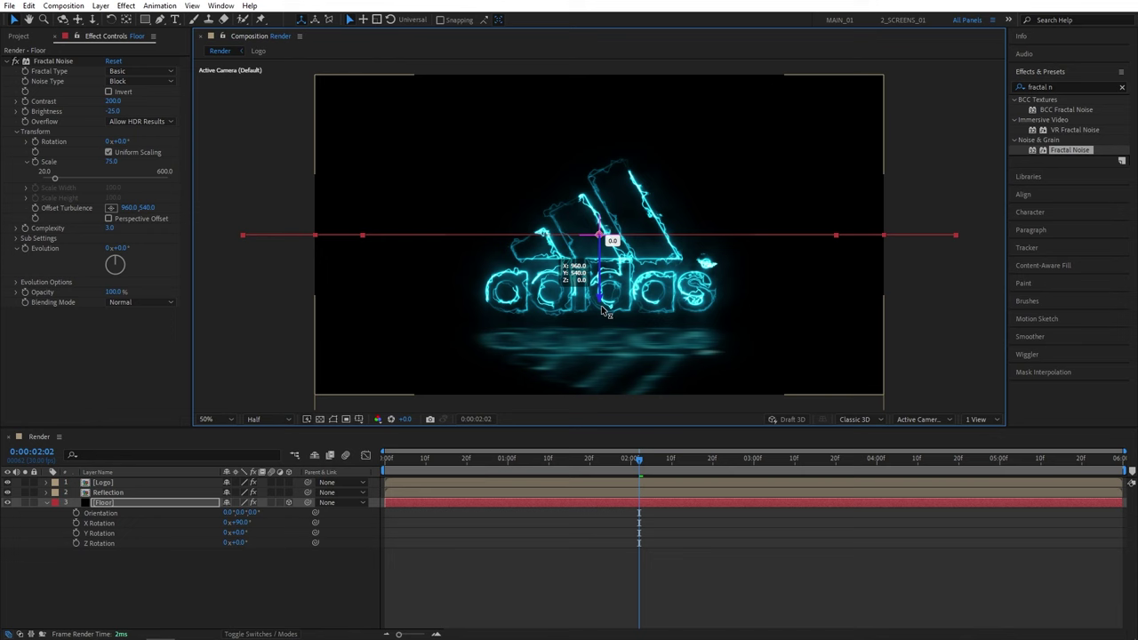
pyautogui.moveTo(603, 304); pyautogui.dragTo(611, 432)
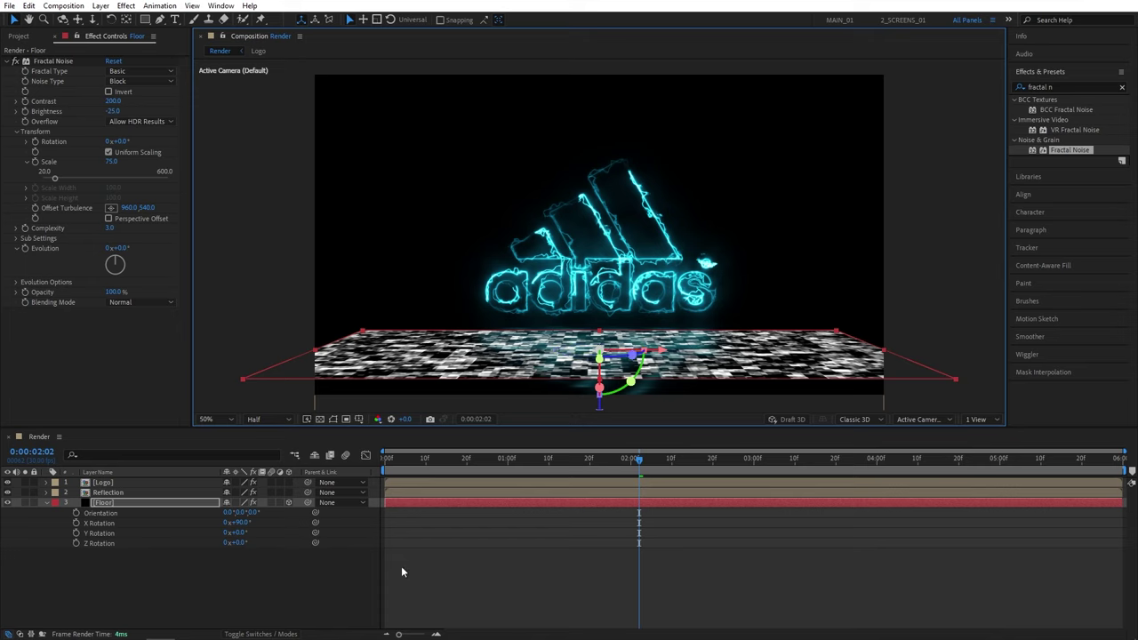
# Apply Motion Tile to Floor with Mirror Edges on, output width 148 and height 211
pyautogui.click(1061, 86)
pyautogui.write('moti')
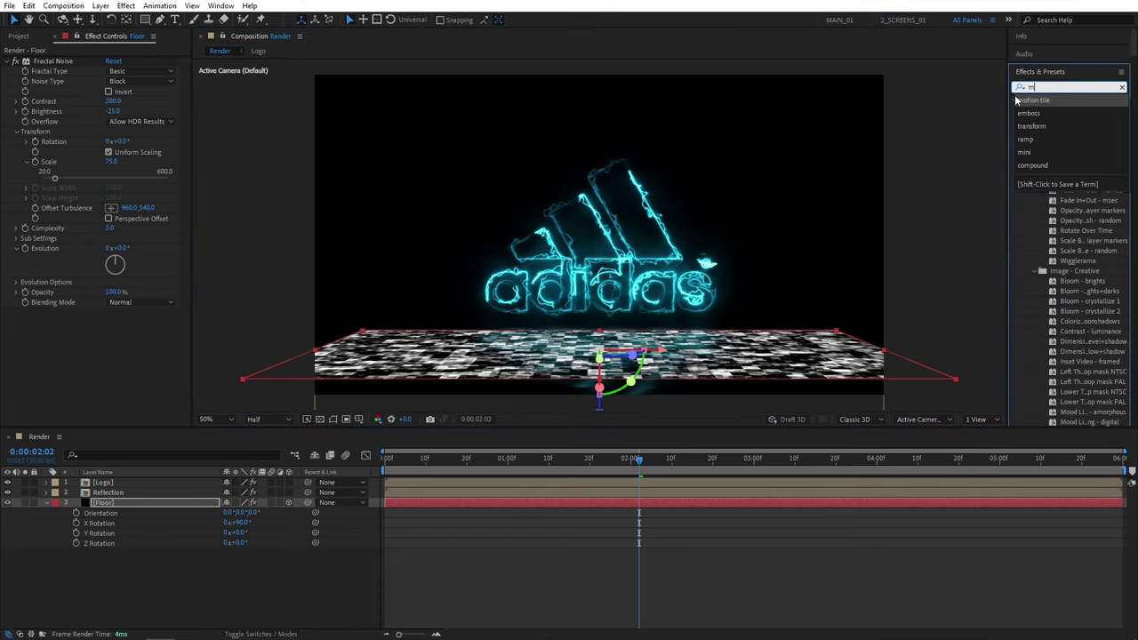
pyautogui.click(1017, 100)
pyautogui.moveTo(1036, 108); pyautogui.dragTo(106, 515)
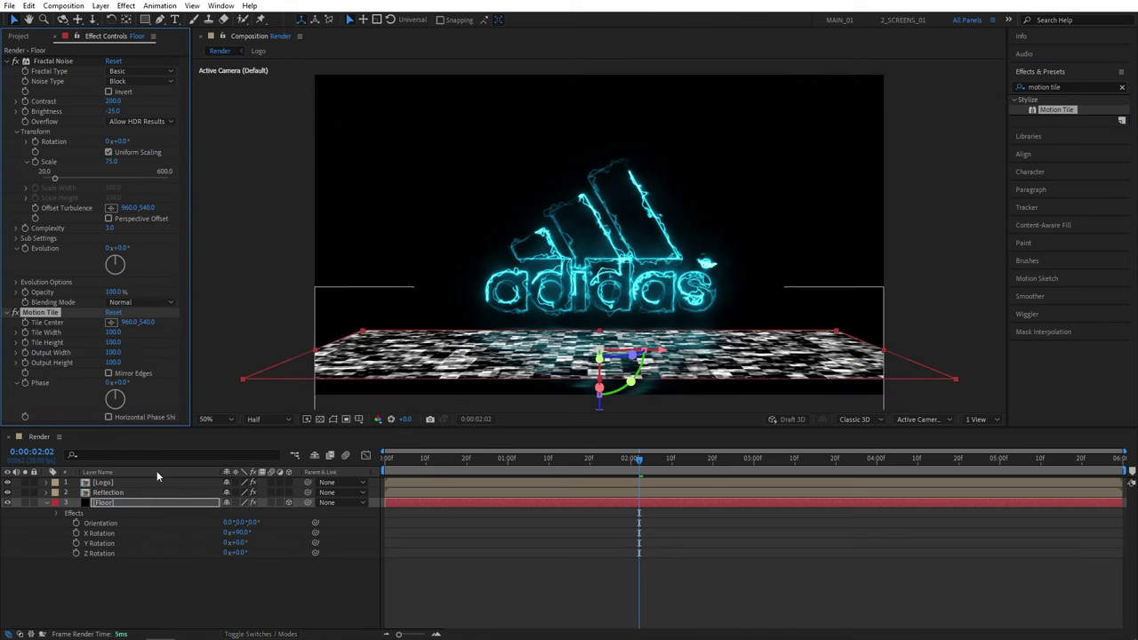
pyautogui.click(109, 374)
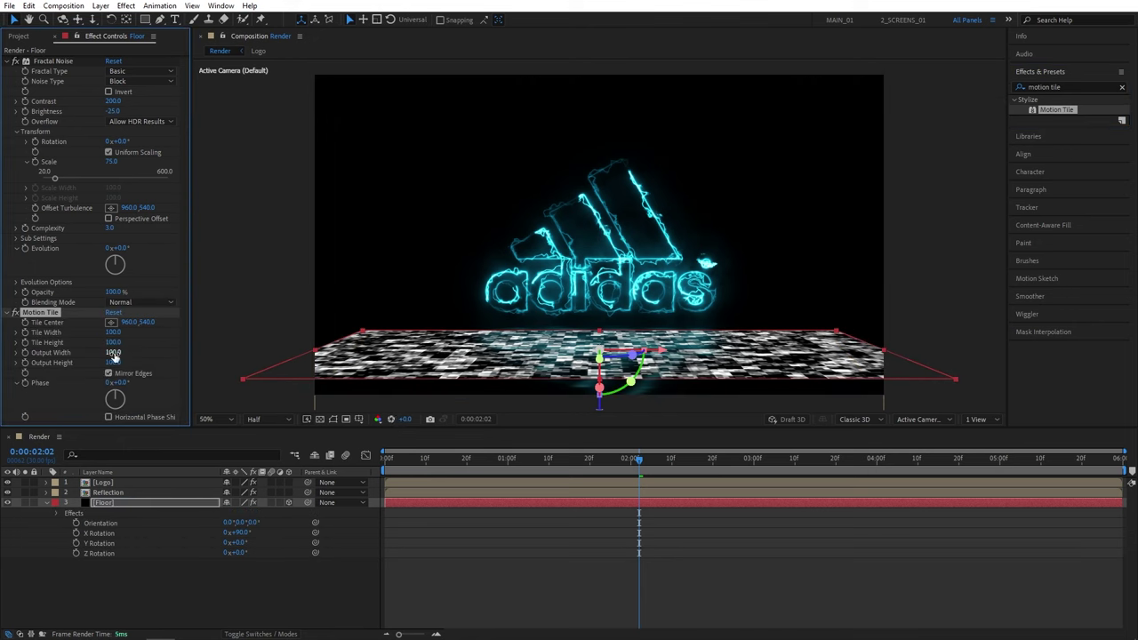
pyautogui.moveTo(114, 355); pyautogui.dragTo(179, 362)
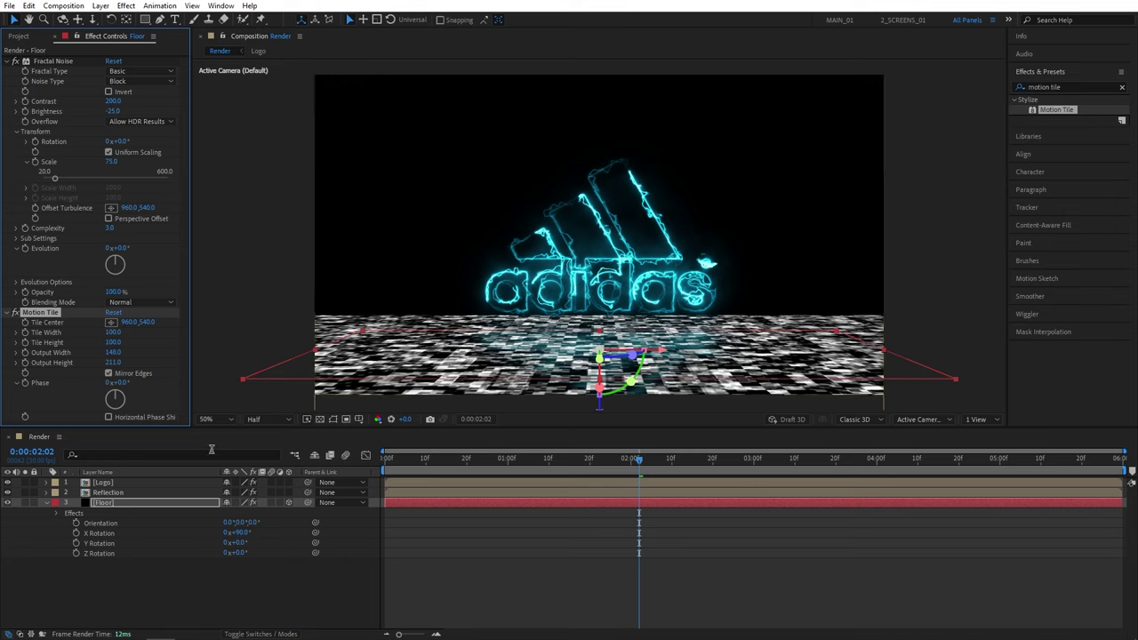
# Pre-compose Floor into a 'Floor' comp moving all attributes, then hide its layer
pyautogui.rightClick(108, 508)
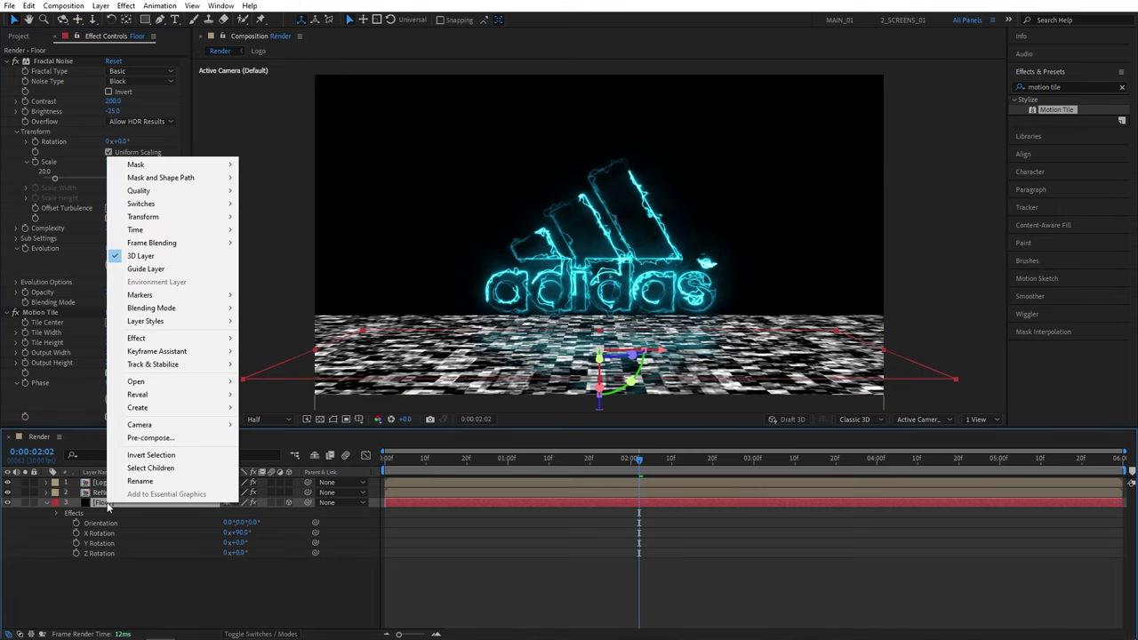
pyautogui.click(160, 434)
pyautogui.write('Floor')
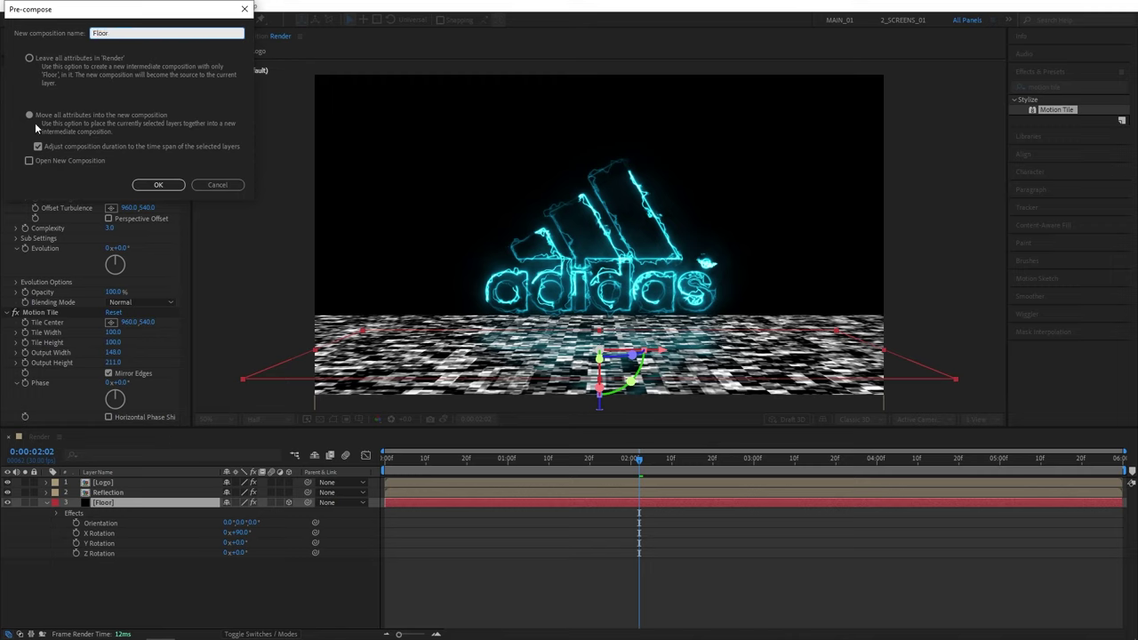
pyautogui.click(30, 116)
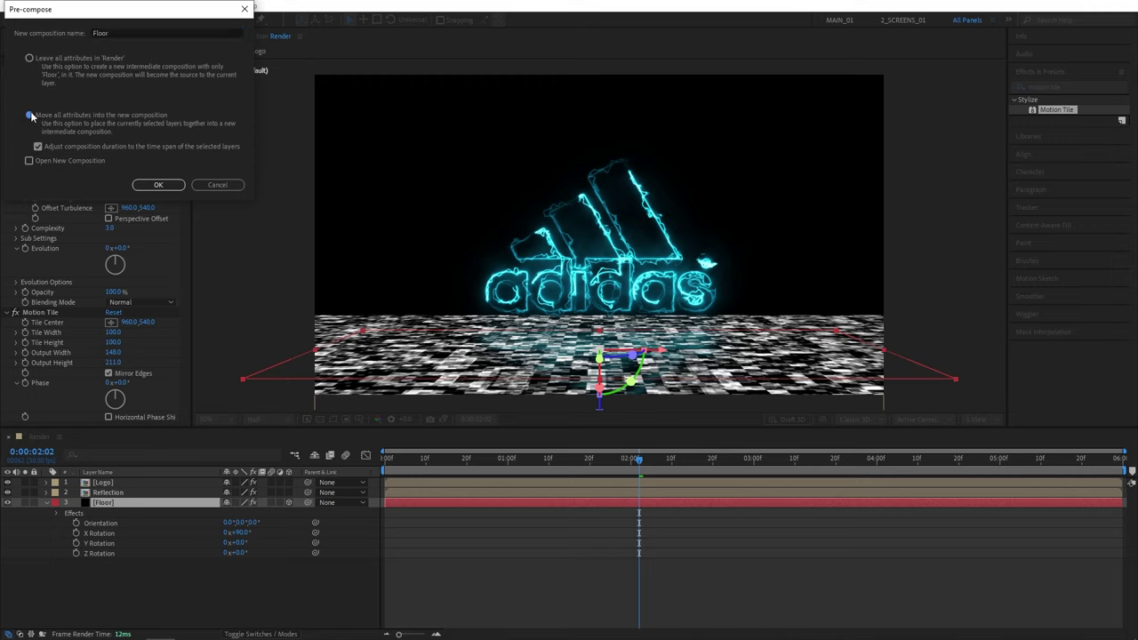
pyautogui.click(180, 188)
pyautogui.click(310, 543)
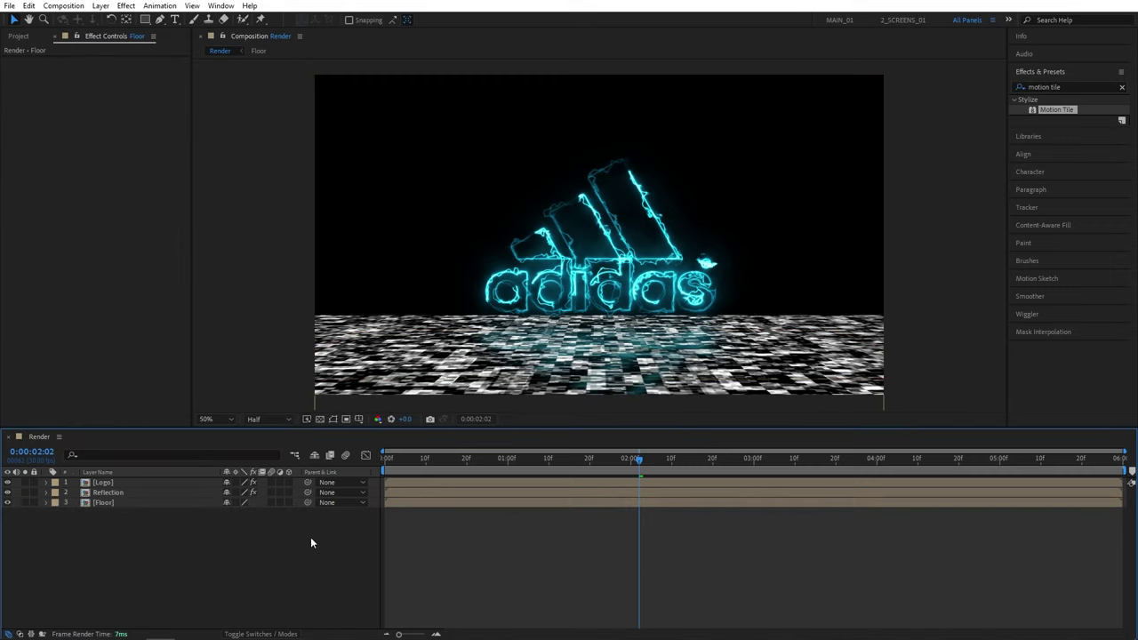
pyautogui.click(8, 502)
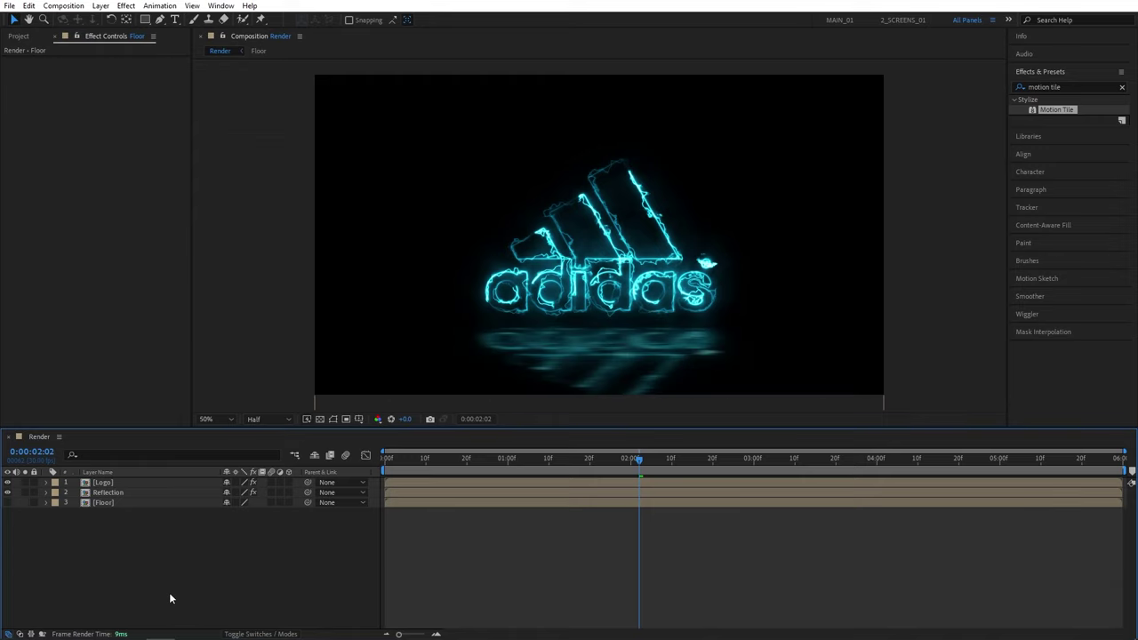
# Add a new adjustment layer and place it between Logo and Reflection
pyautogui.click(105, 7)
pyautogui.moveTo(112, 18)
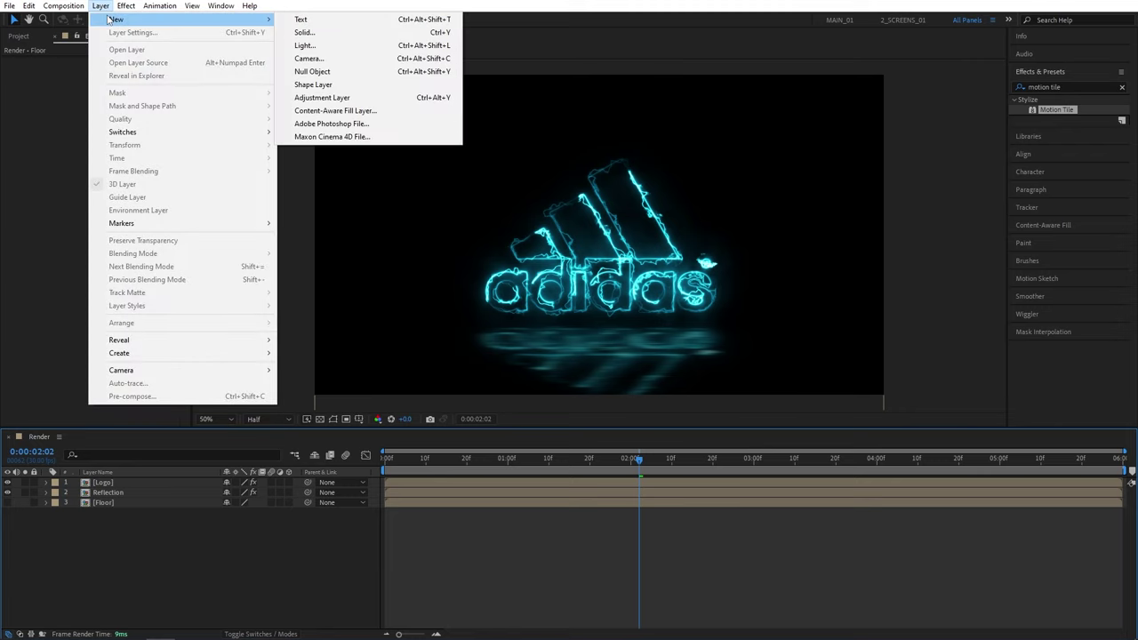
pyautogui.click(330, 97)
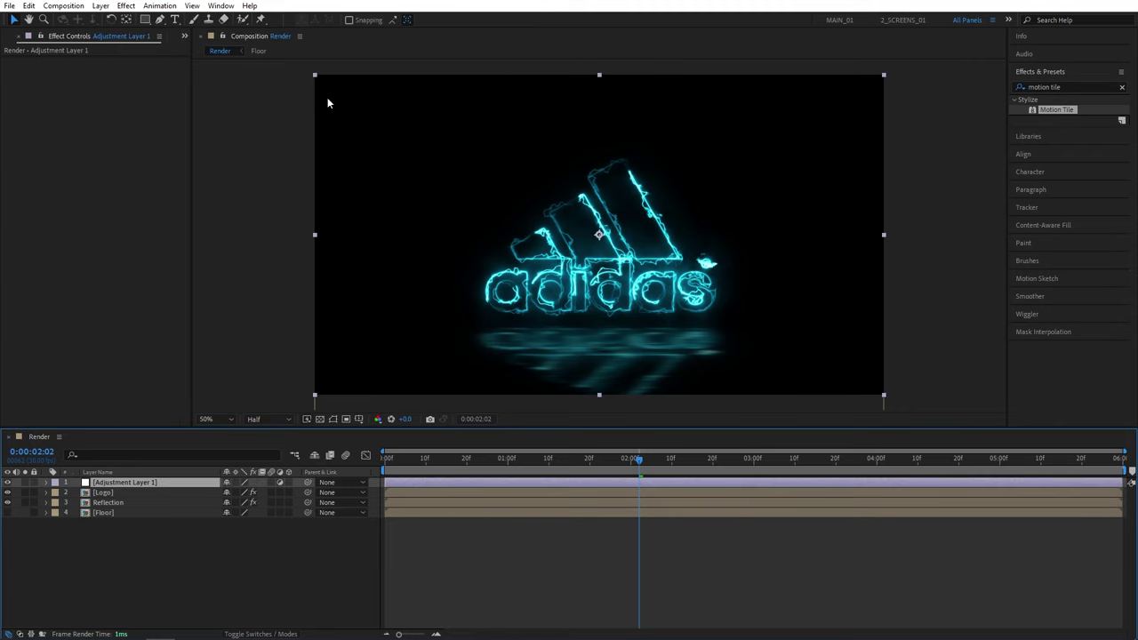
pyautogui.moveTo(145, 482); pyautogui.dragTo(110, 498)
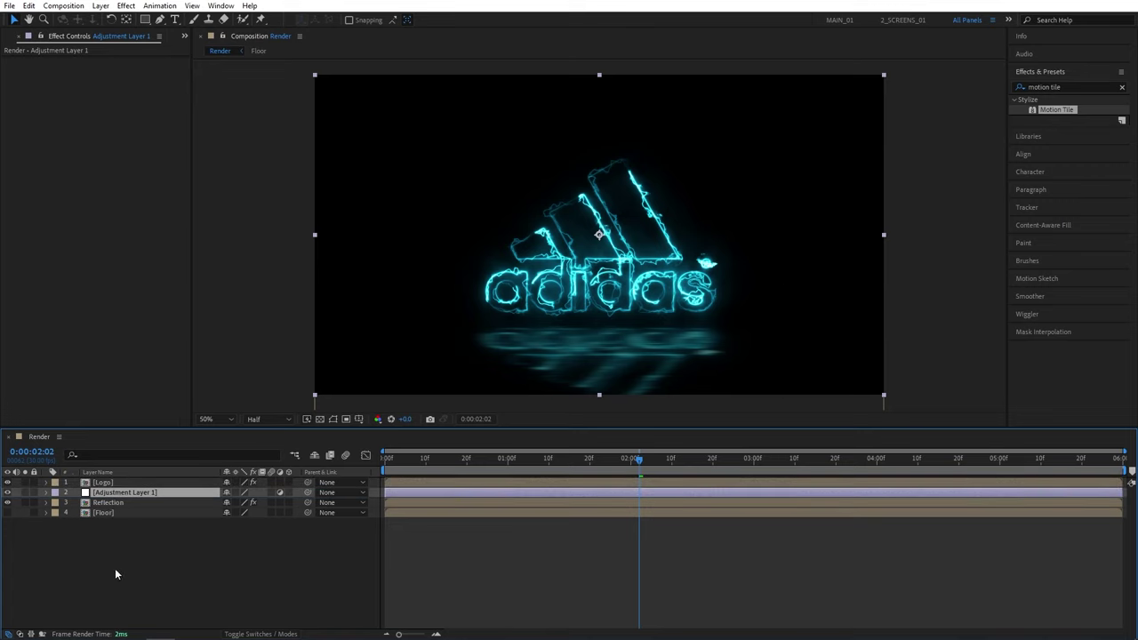
pyautogui.click(115, 572)
# Apply Compound Blur using the Floor layer as blur map with Maximum Blur 20
pyautogui.click(1085, 87)
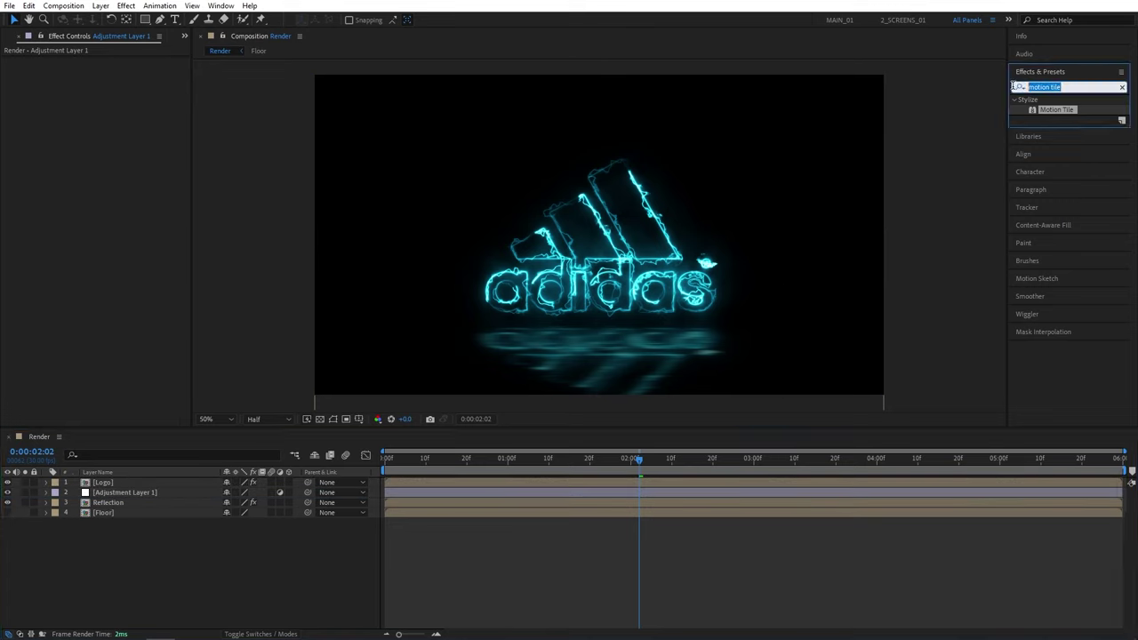
pyautogui.write('compound')
pyautogui.moveTo(1045, 111); pyautogui.dragTo(138, 496)
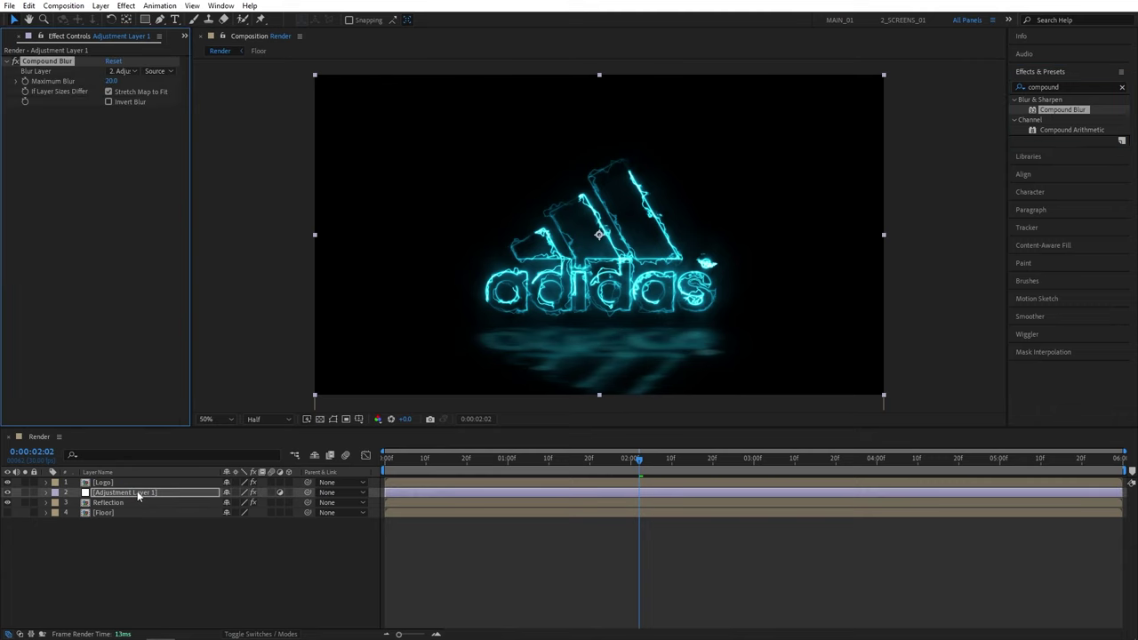
pyautogui.click(123, 71)
pyautogui.click(142, 142)
pyautogui.scroll(2, 584, 345)
pyautogui.scroll(-2, 630, 252)
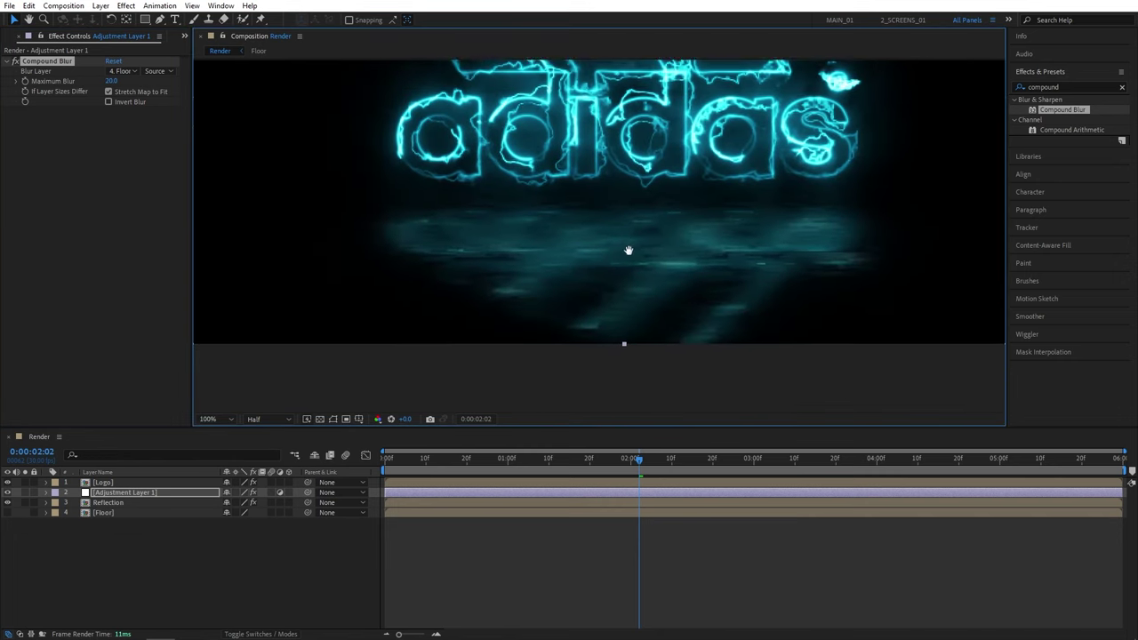
pyautogui.scroll(2, 587, 266)
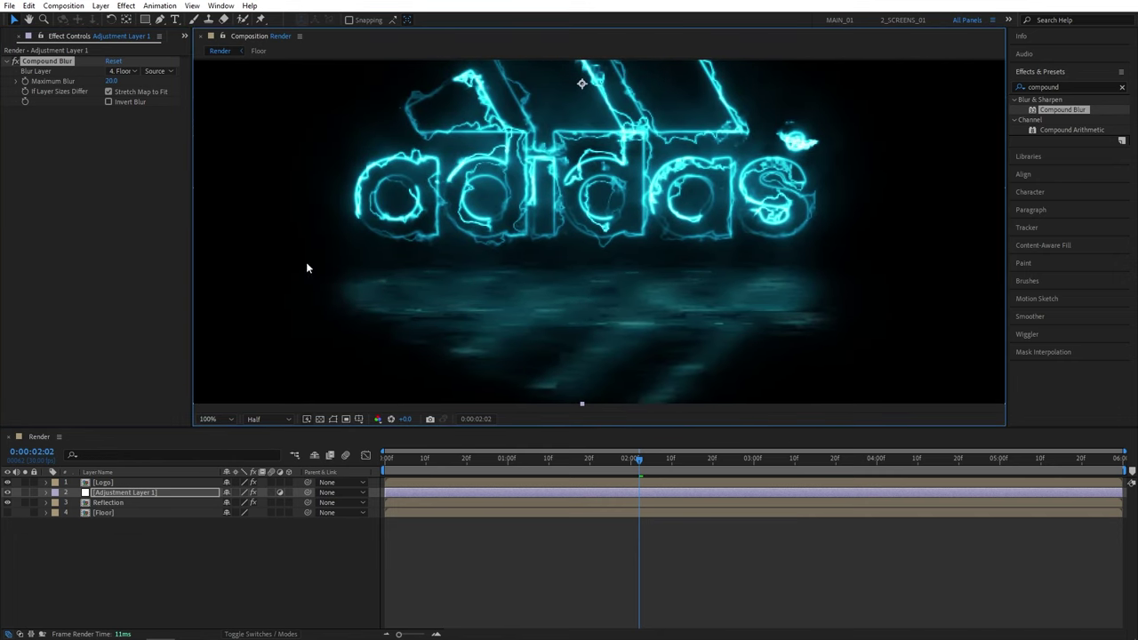
pyautogui.click(86, 98)
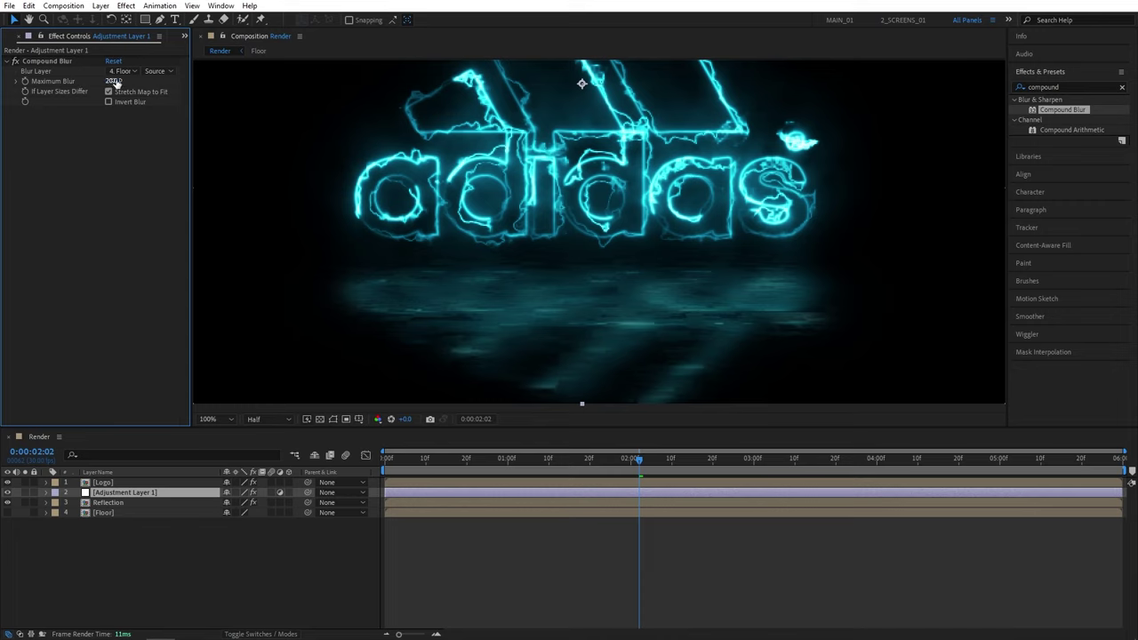
pyautogui.moveTo(112, 81); pyautogui.dragTo(144, 84)
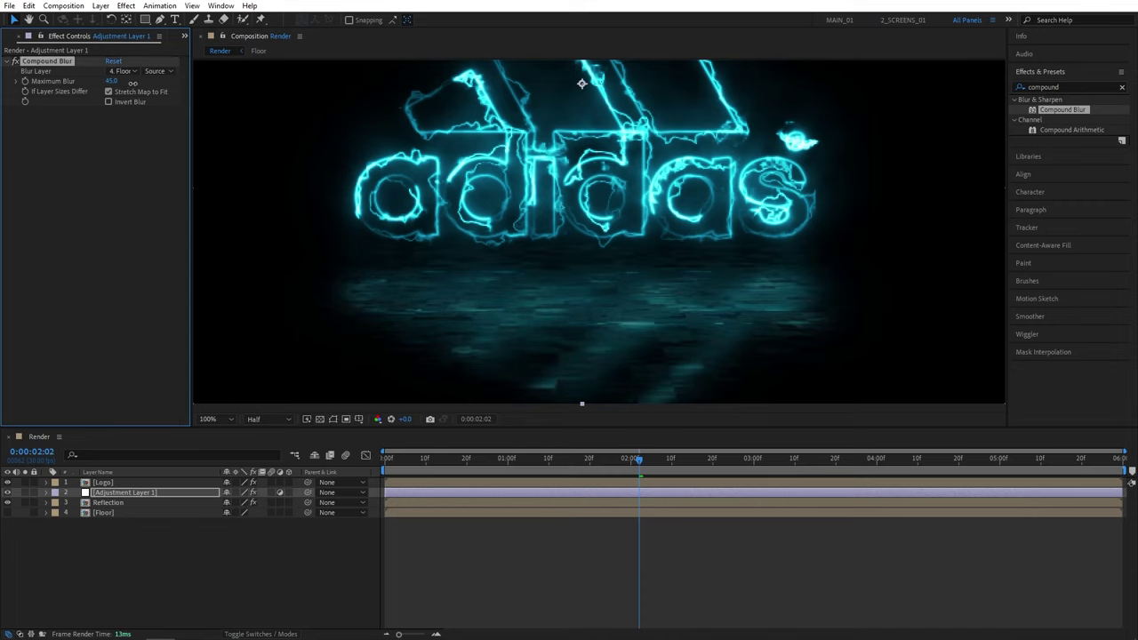
pyautogui.moveTo(155, 138); pyautogui.dragTo(128, 127)
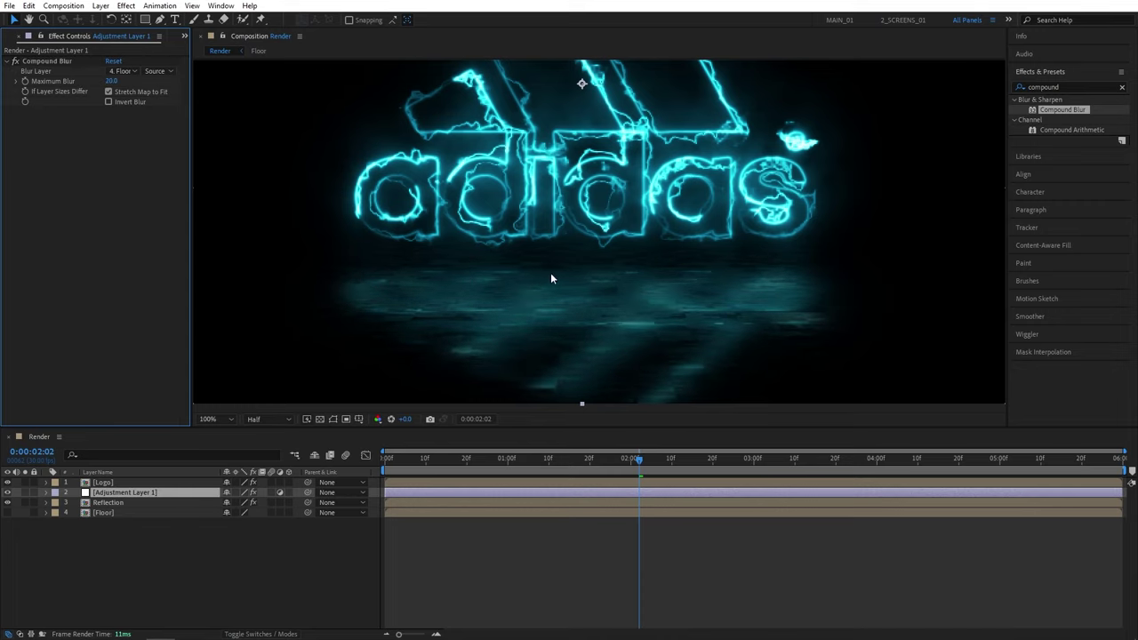
pyautogui.hotkey('shift', '/')
# Apply CC Glass to Adjustment Layer 1 with Floor as the bump map
pyautogui.click(556, 534)
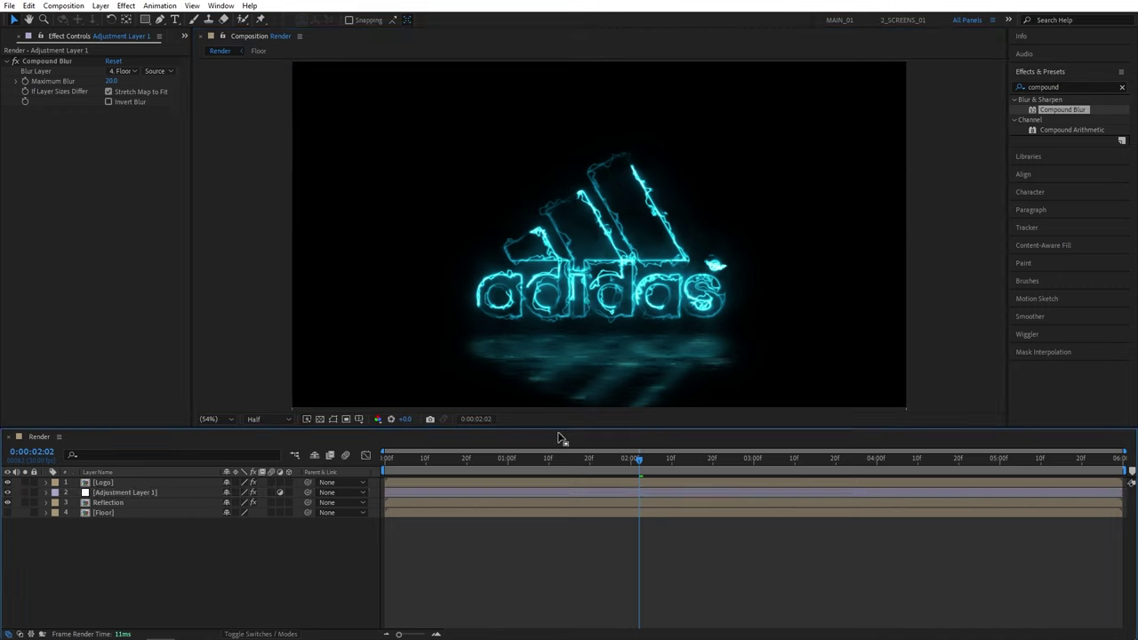
pyautogui.click(1076, 87)
pyautogui.write('cc glass')
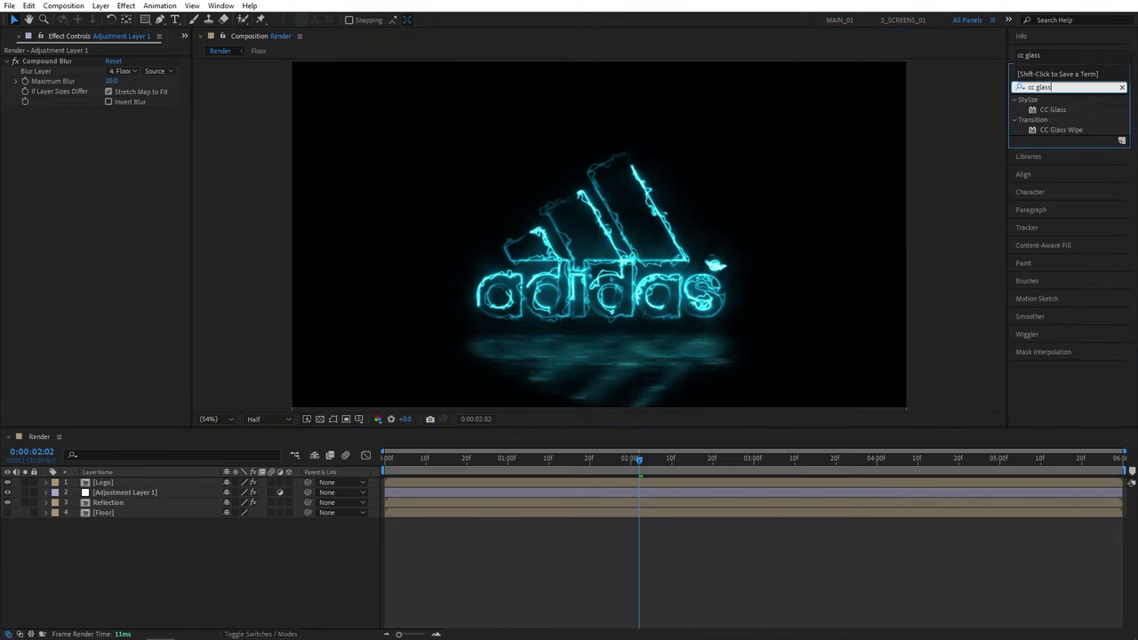
pyautogui.moveTo(1053, 109); pyautogui.dragTo(124, 493)
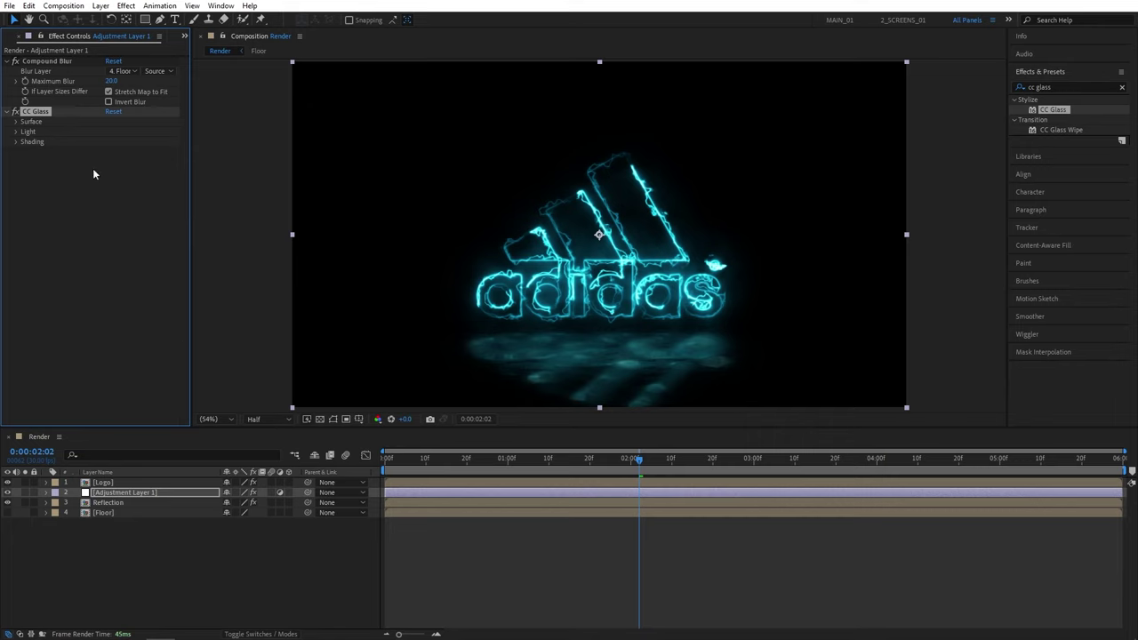
pyautogui.click(18, 122)
pyautogui.click(126, 131)
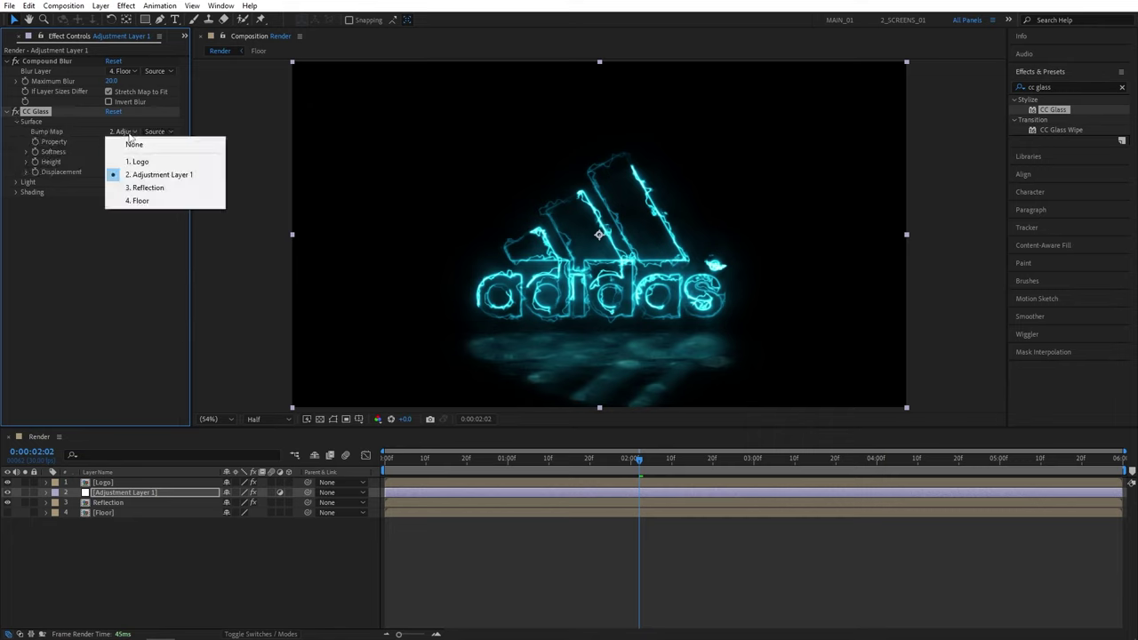
pyautogui.click(141, 201)
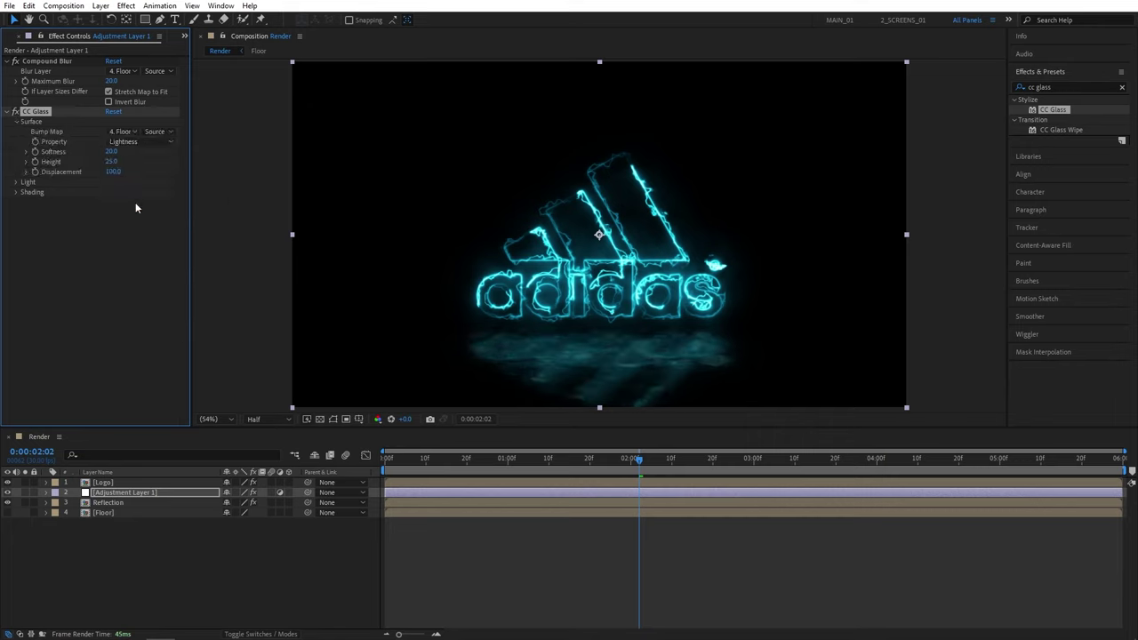
# Set CC Glass Softness 0, Height 5 and Displacement -200
pyautogui.click(110, 152)
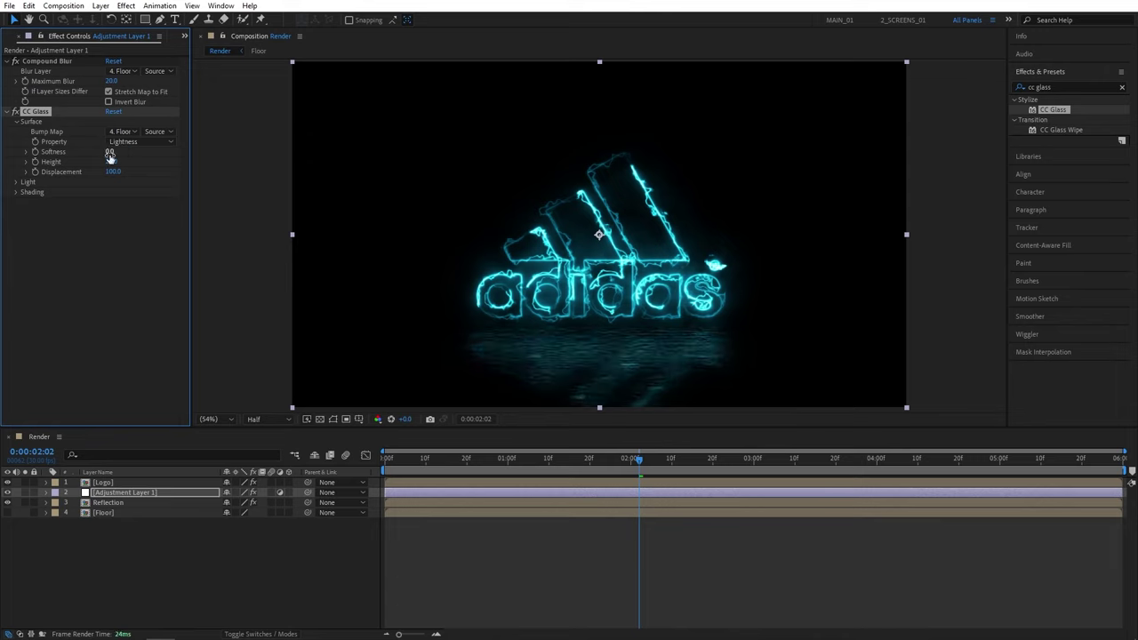
pyautogui.press('Tab')
pyautogui.write('5')
pyautogui.press('Return')
pyautogui.click(120, 172)
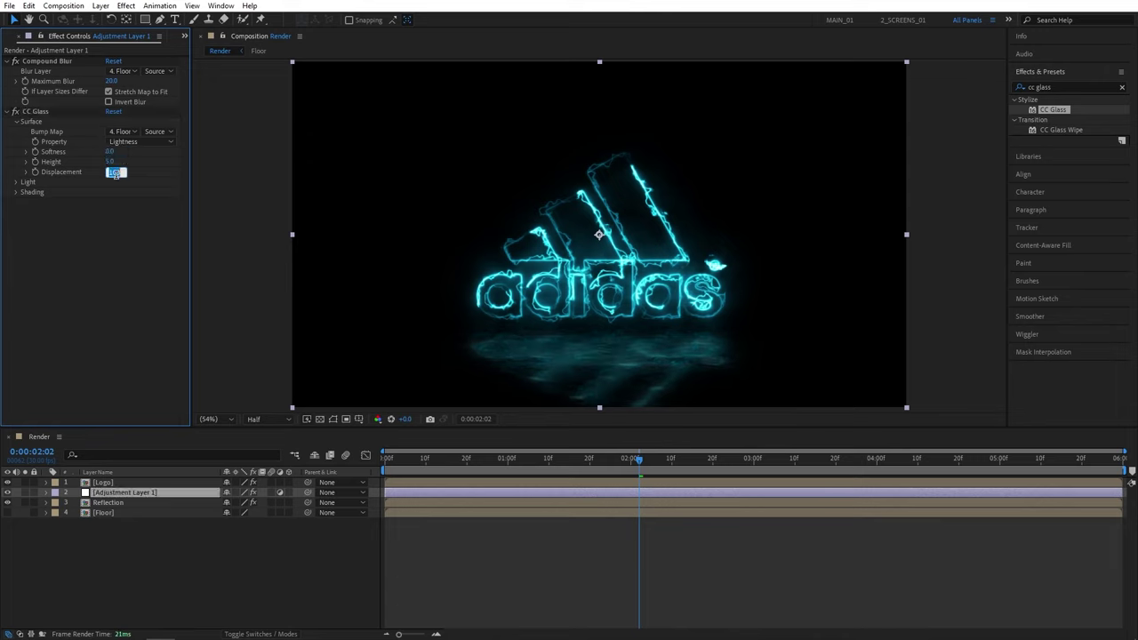
pyautogui.write('-2')
pyautogui.press('Return')
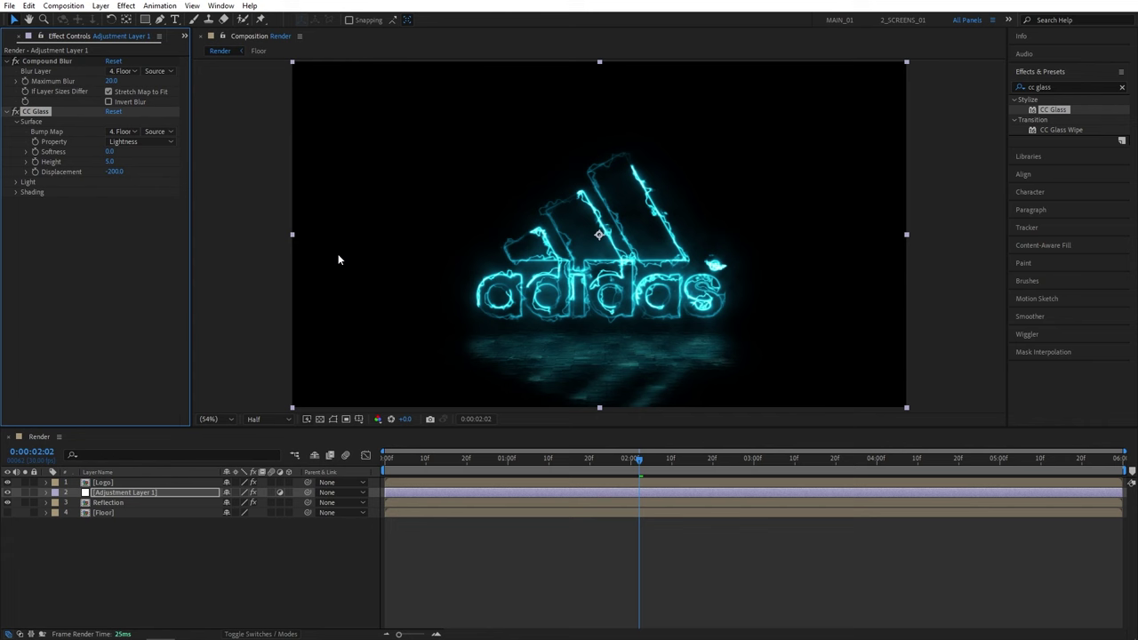
pyautogui.scroll(2, 461, 302)
pyautogui.moveTo(462, 302); pyautogui.dragTo(474, 96)
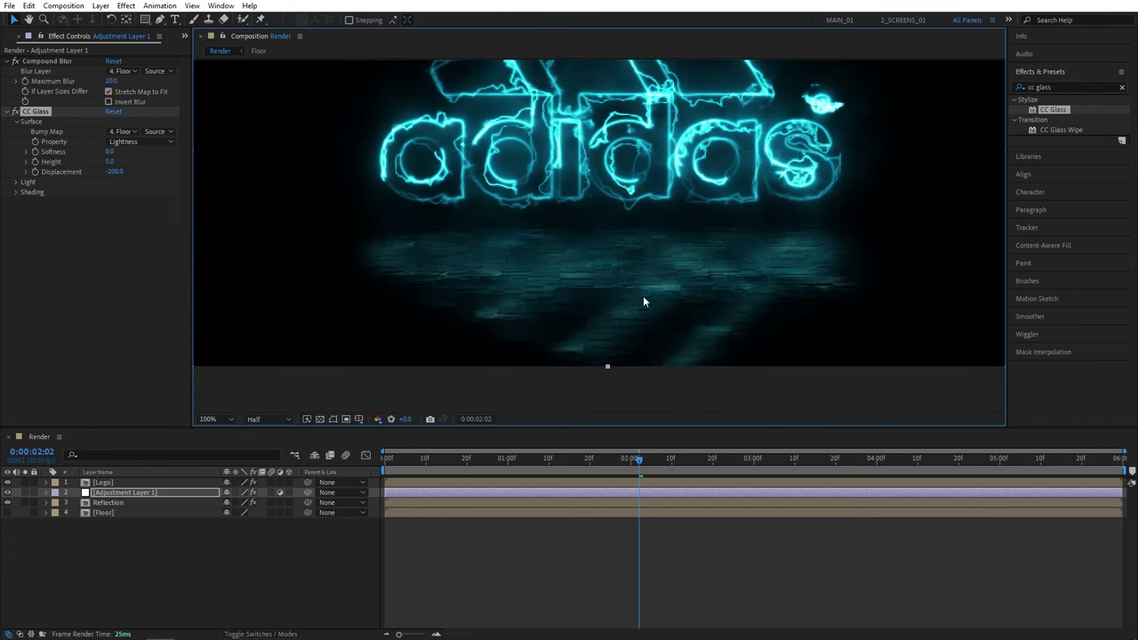
pyautogui.hscroll(2, 649, 267)
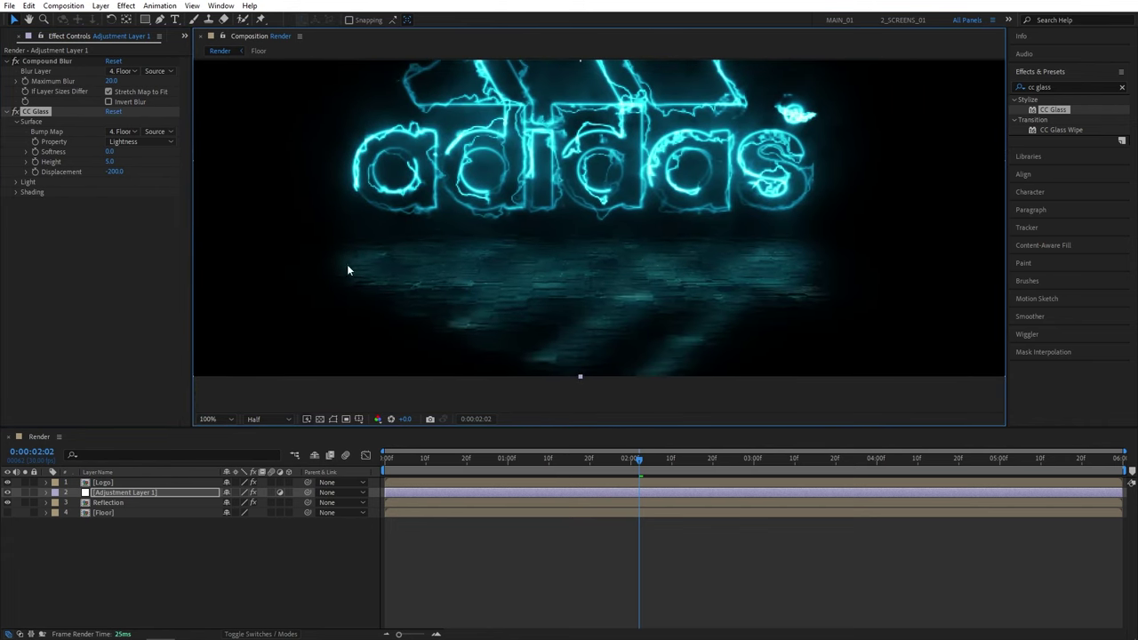
pyautogui.hotkey('shift', '/')
# Add a second adjustment layer at the top of the stack
pyautogui.click(251, 547)
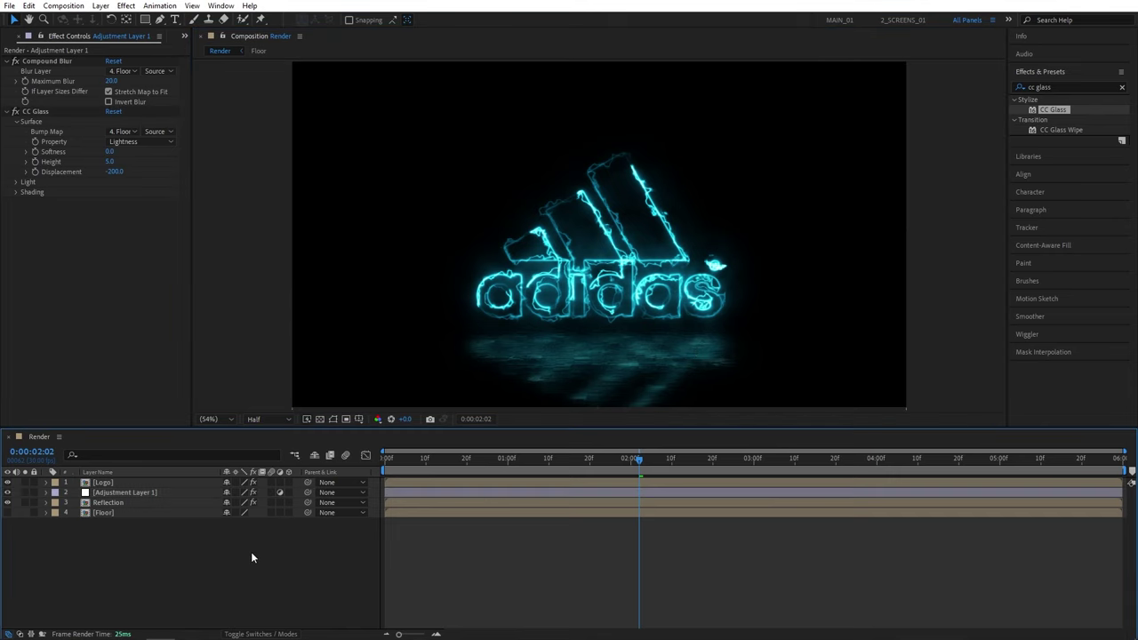
pyautogui.click(101, 7)
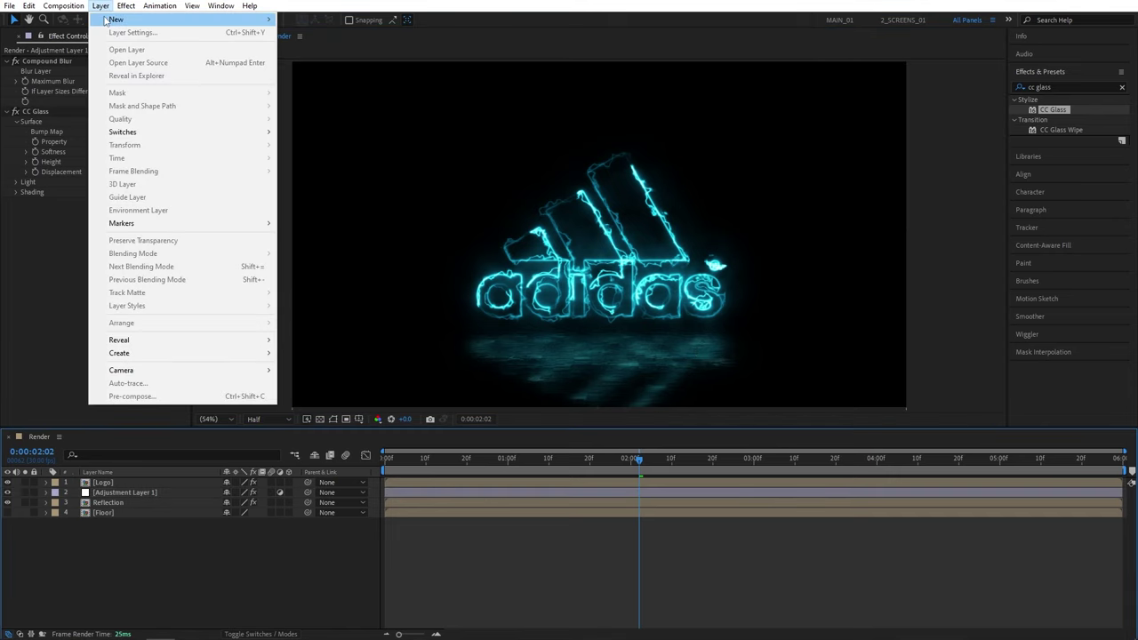
pyautogui.moveTo(124, 20)
pyautogui.click(330, 100)
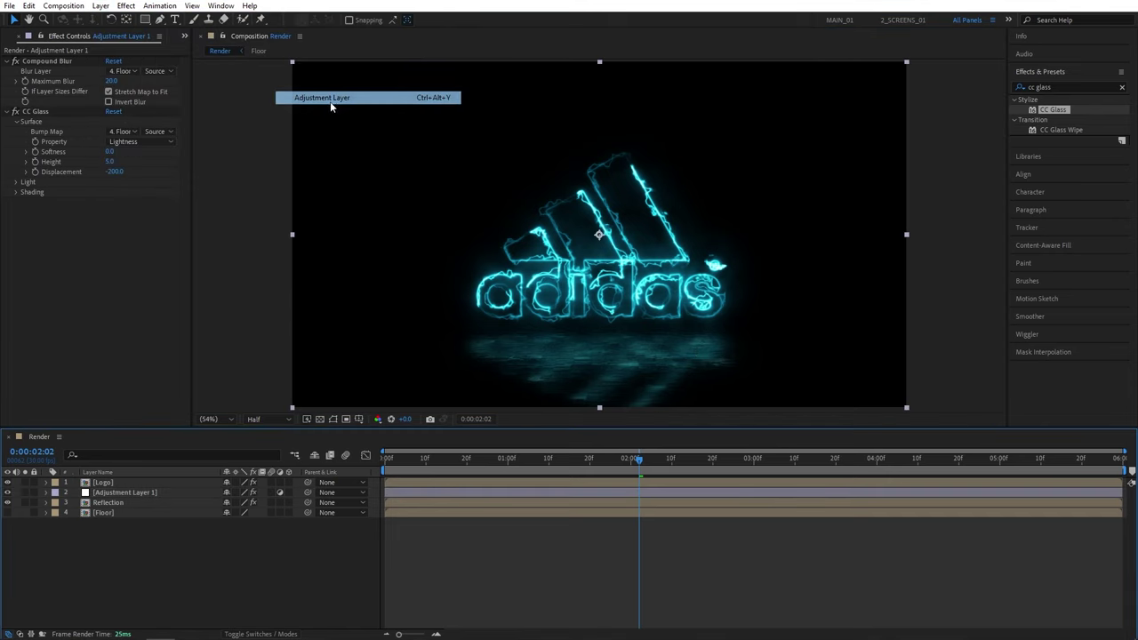
pyautogui.click(114, 543)
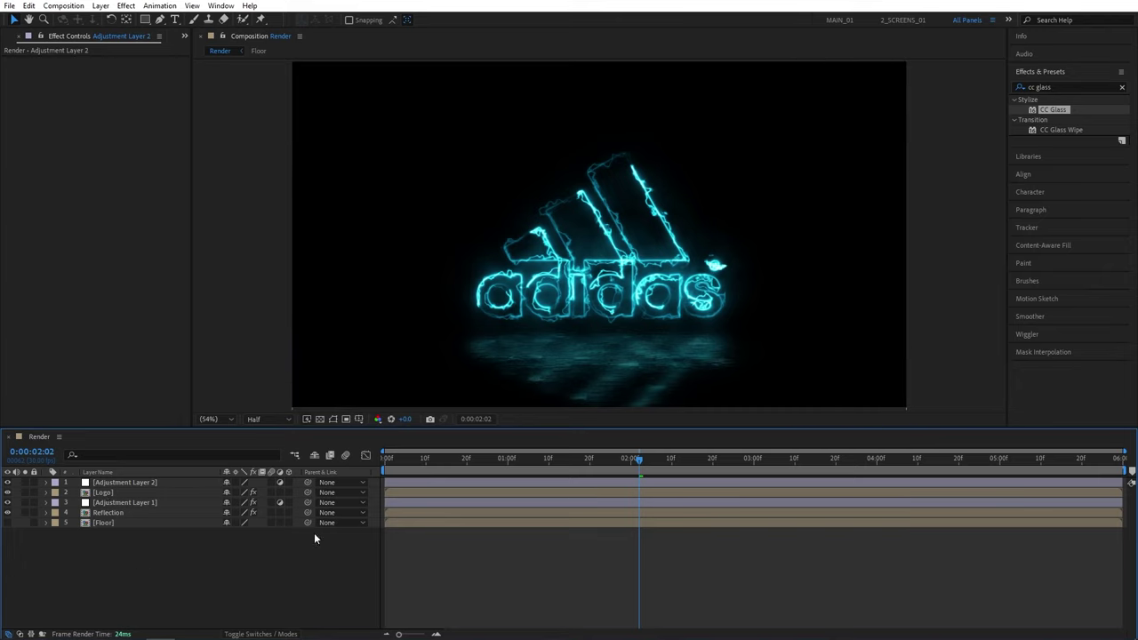
# Apply Directional Blur to Adjustment Layer 2 with direction 90° and blur length 500
pyautogui.click(1061, 86)
pyautogui.hotkey('ctrl', 'a')
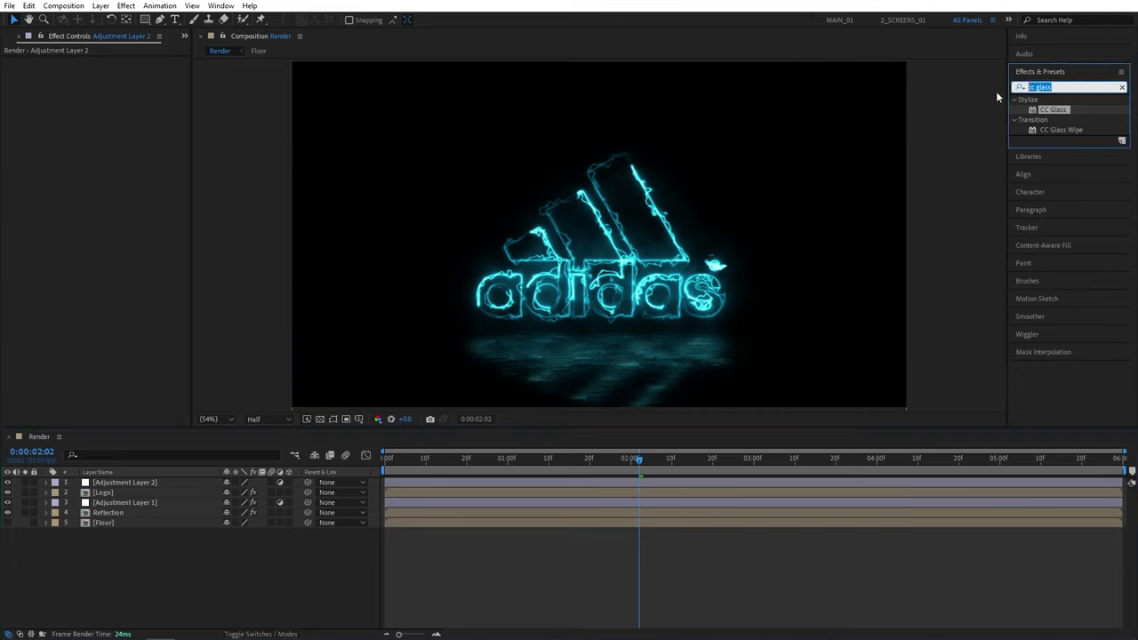
pyautogui.write('d')
pyautogui.click(1027, 113)
pyautogui.moveTo(1073, 130); pyautogui.dragTo(147, 485)
pyautogui.moveTo(118, 86); pyautogui.dragTo(140, 88)
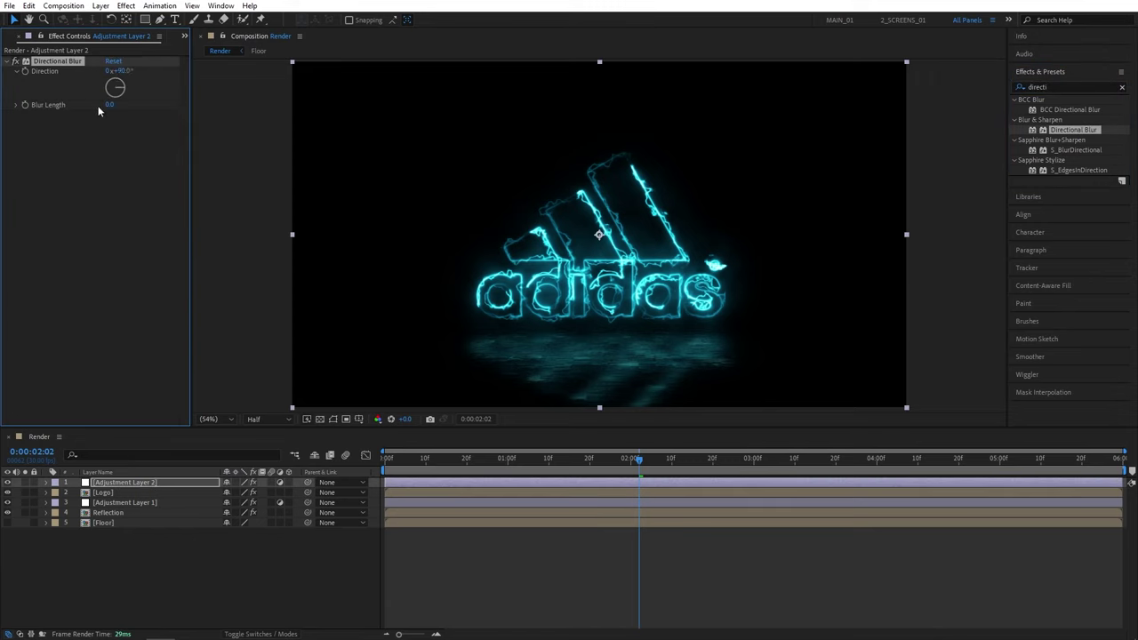
pyautogui.click(109, 105)
pyautogui.write('500')
pyautogui.press('Return')
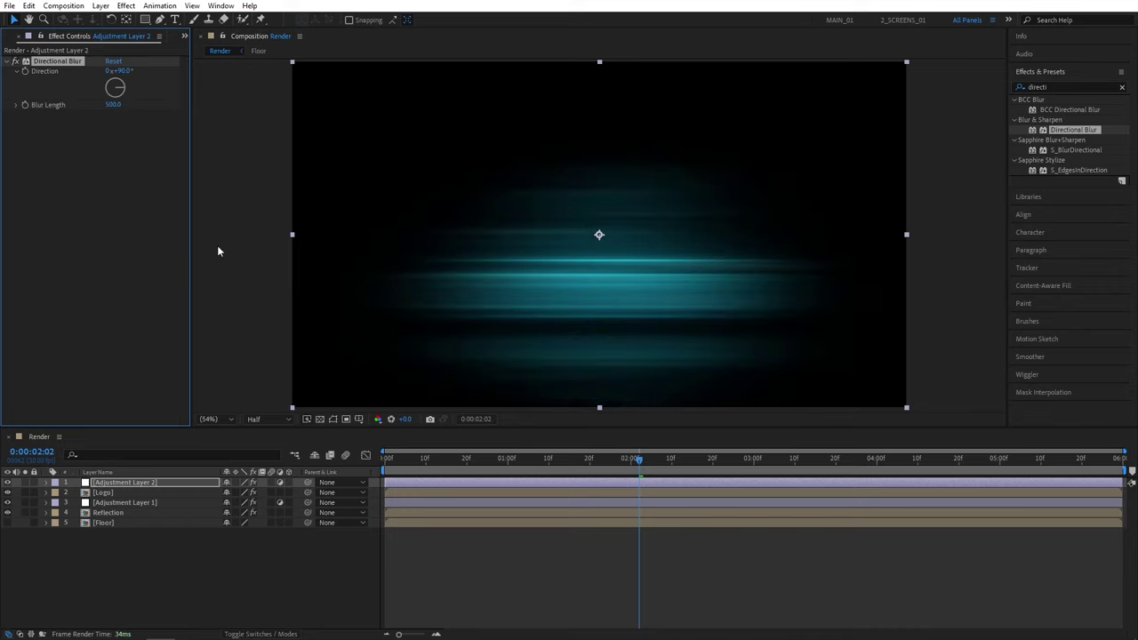
# Set Adjustment Layer 2's blending mode to Lighten
pyautogui.click(280, 548)
pyautogui.click(282, 634)
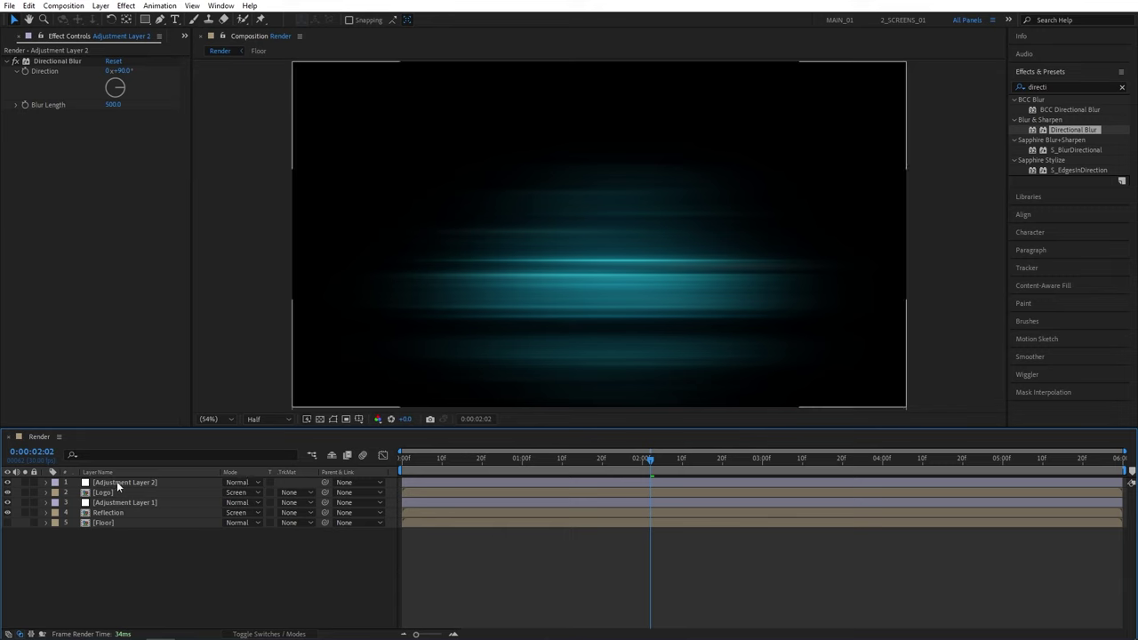
pyautogui.click(238, 482)
pyautogui.click(297, 260)
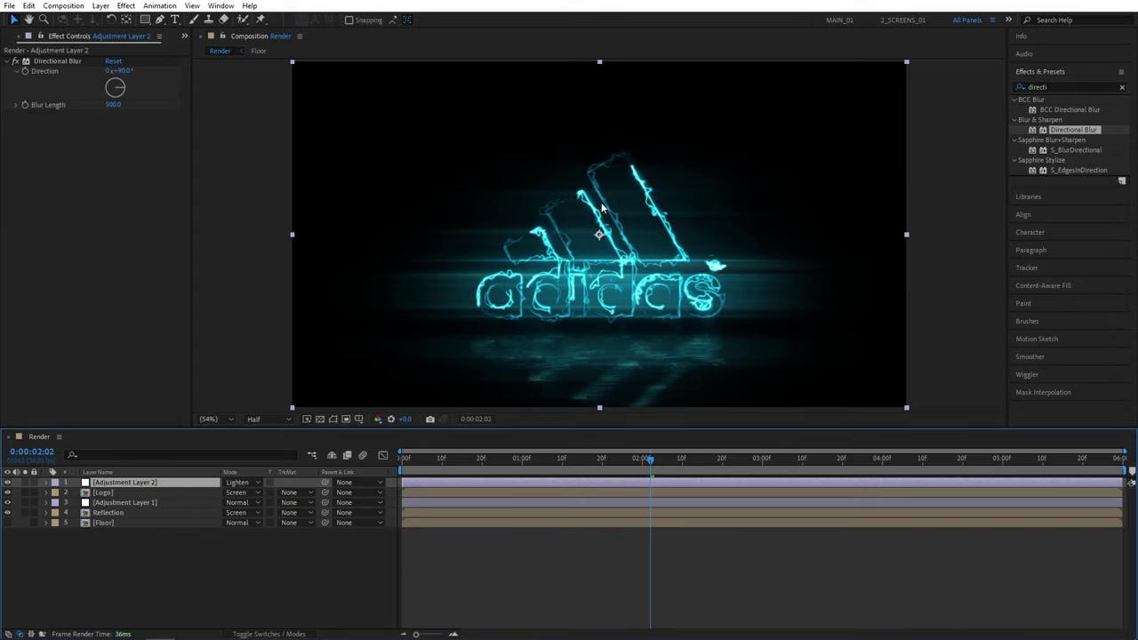
# Lower Adjustment Layer 2's opacity to 50% and scrub to check the weaker streaks
pyautogui.moveTo(603, 458)
pyautogui.mouseDown()
pyautogui.moveTo(587, 460)
pyautogui.moveTo(622, 458)
pyautogui.mouseUp()
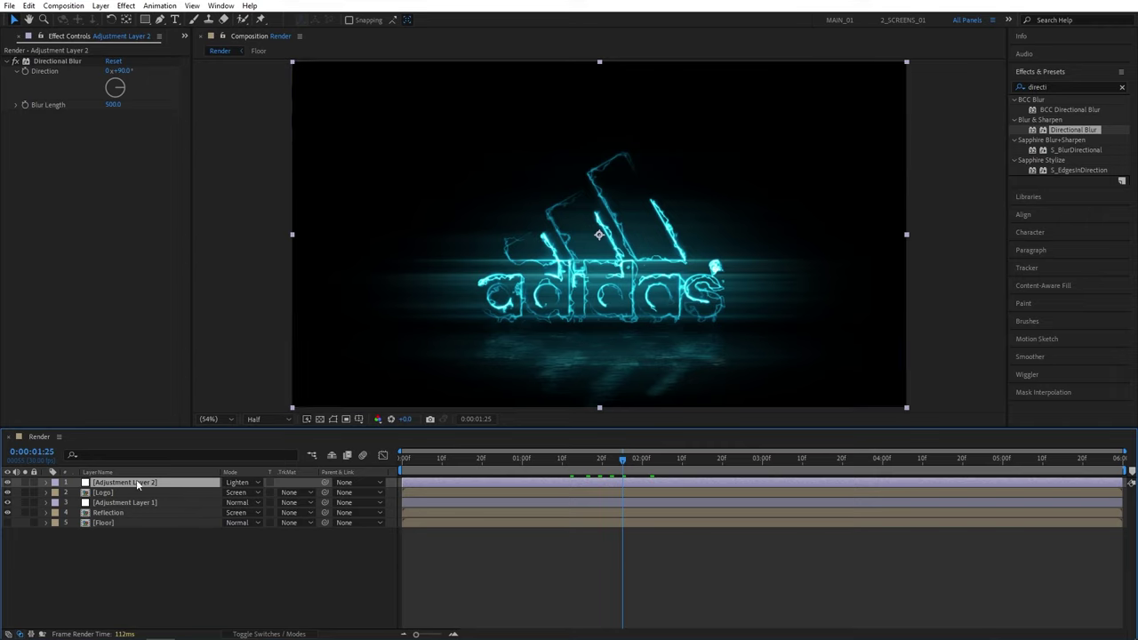
pyautogui.press('t')
pyautogui.click(233, 493)
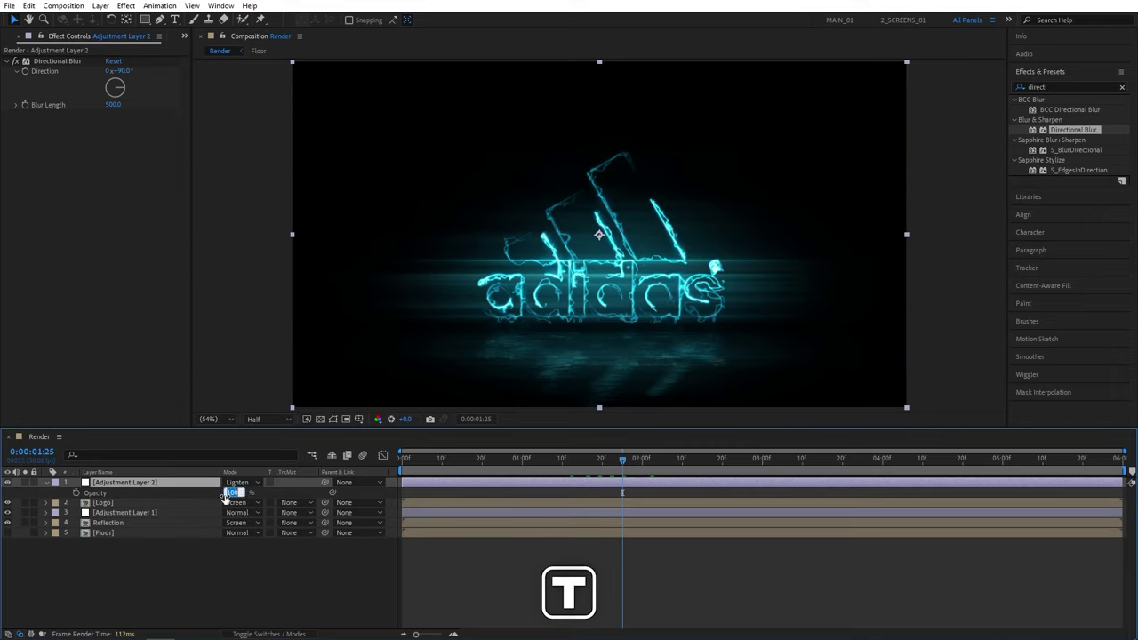
pyautogui.write('50')
pyautogui.press('Return')
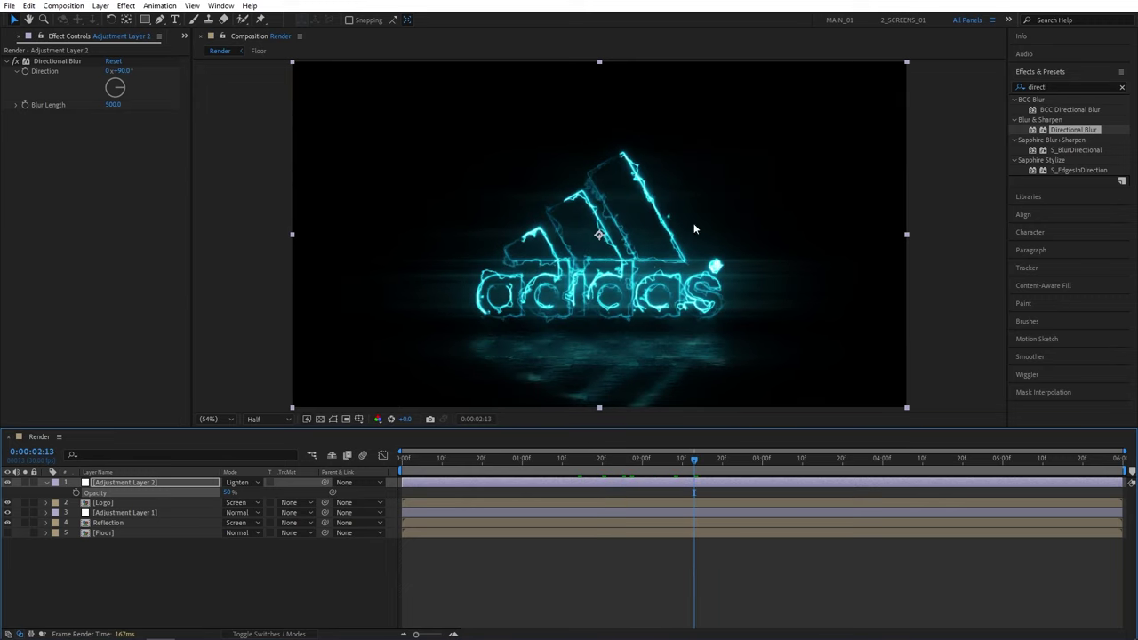
pyautogui.moveTo(695, 461); pyautogui.dragTo(723, 476)
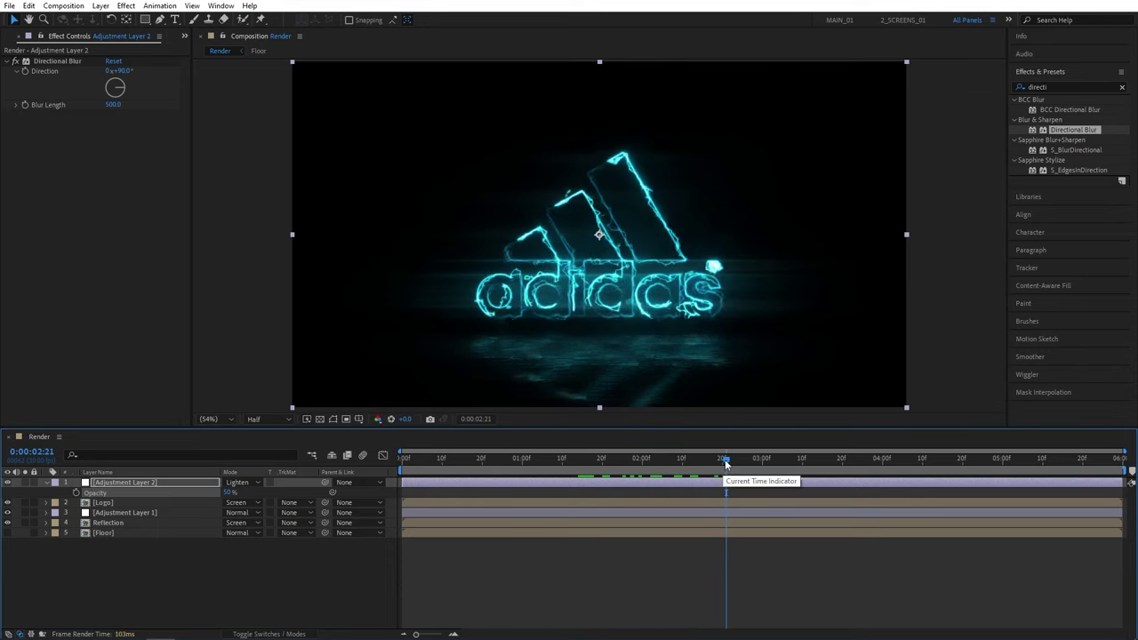
pyautogui.moveTo(725, 458); pyautogui.dragTo(719, 459)
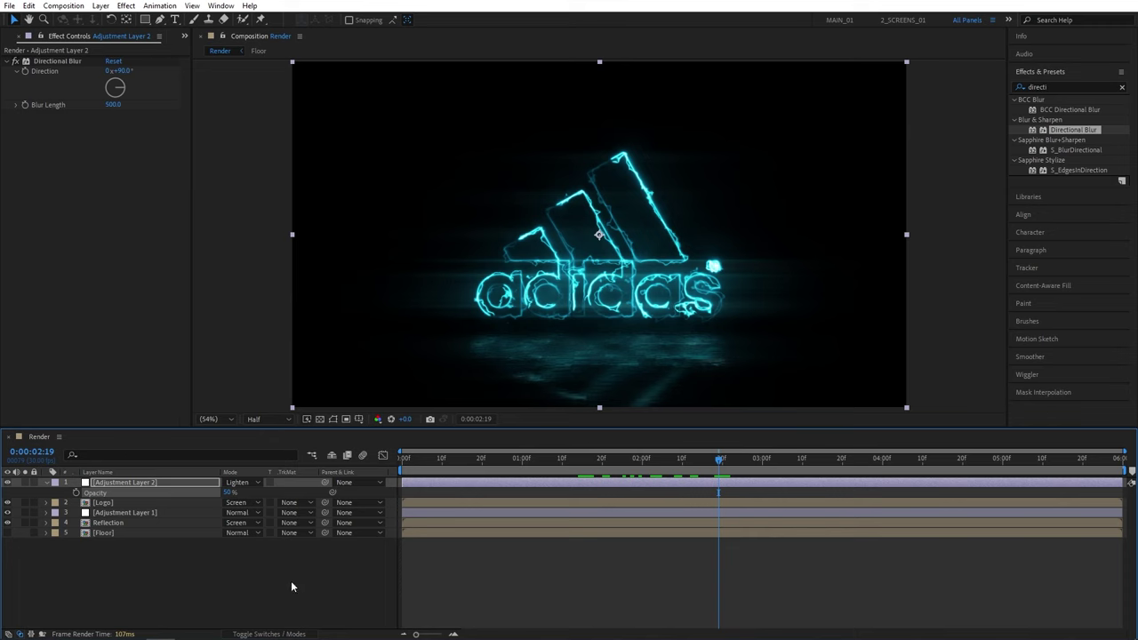
# Create Camera 1 using the 35mm lens preset
pyautogui.click(101, 5)
pyautogui.moveTo(148, 19)
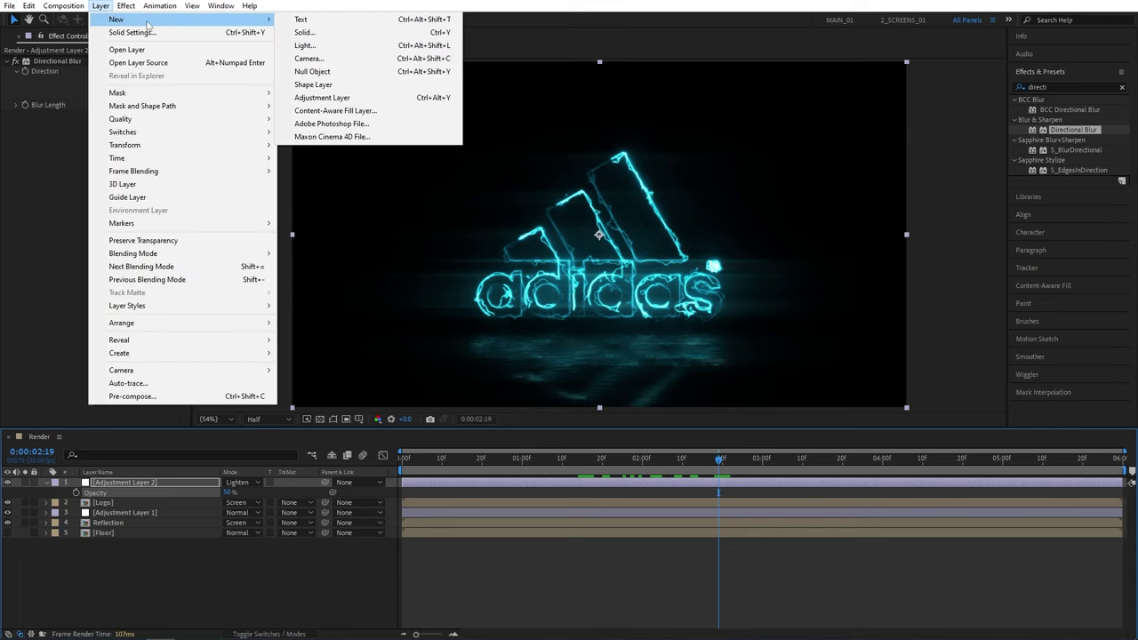
pyautogui.click(331, 59)
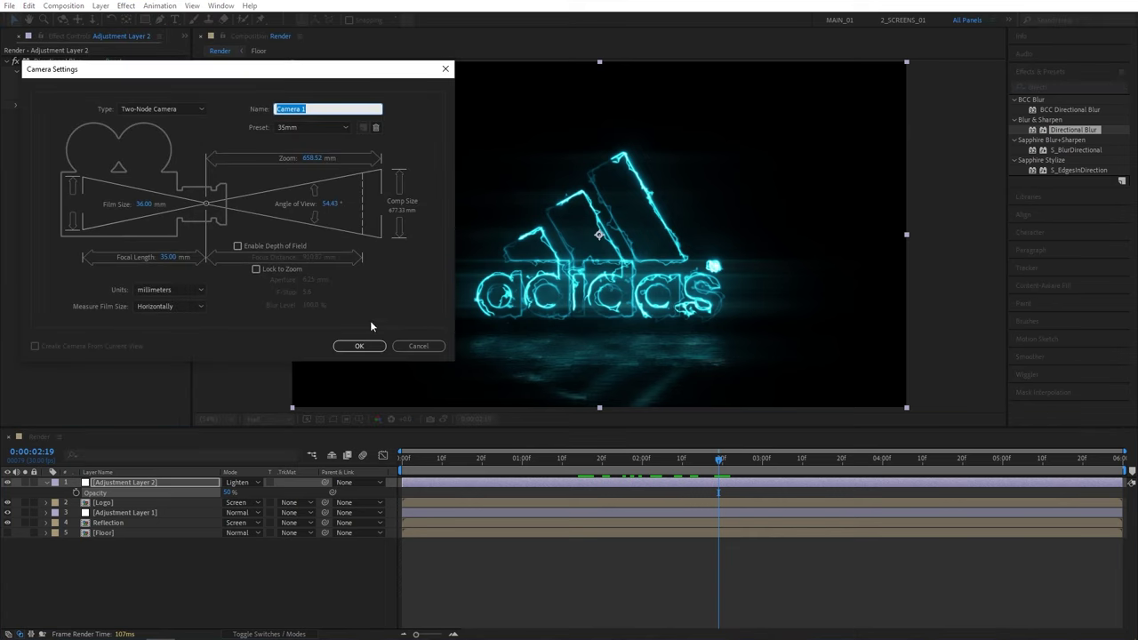
pyautogui.click(298, 127)
pyautogui.click(297, 209)
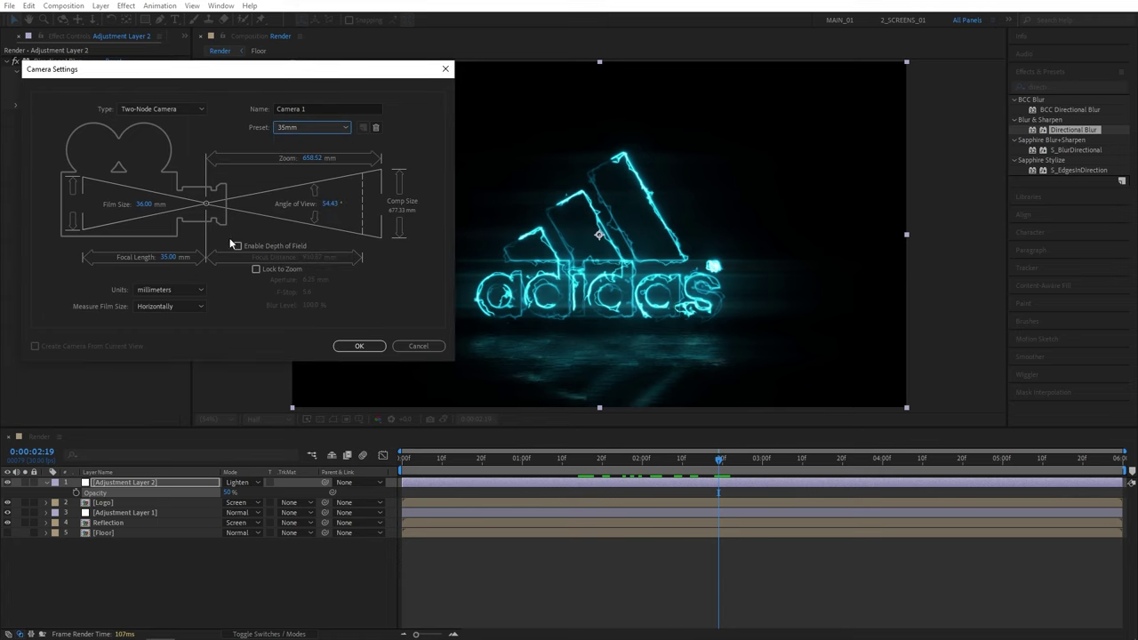
pyautogui.click(383, 343)
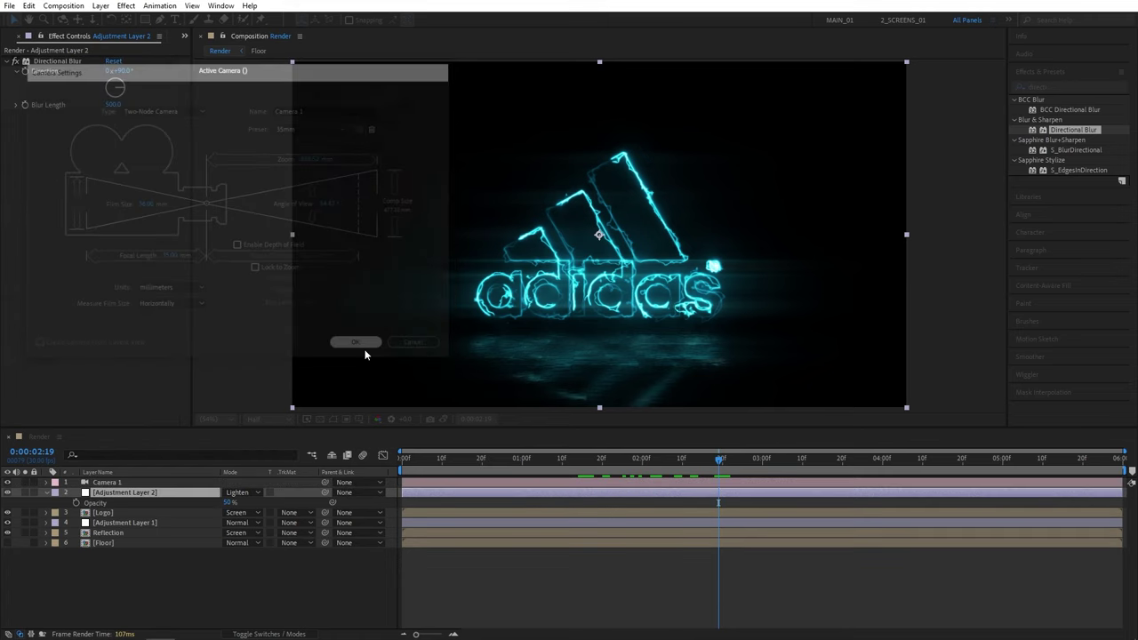
pyautogui.click(45, 493)
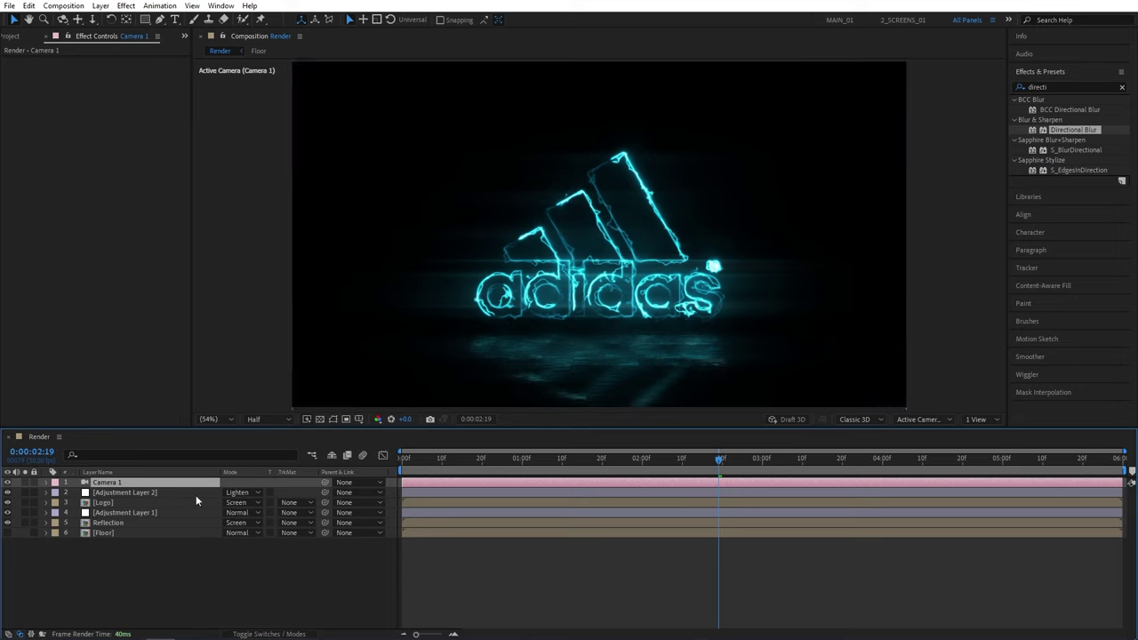
pyautogui.click(220, 577)
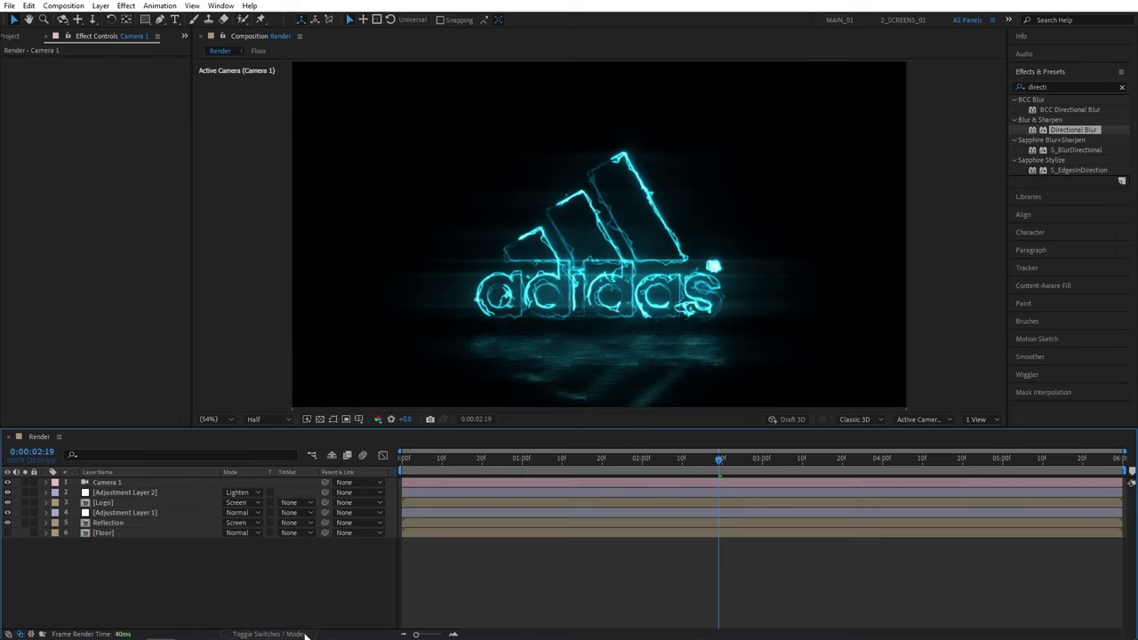
# Turn on the 3D switch for the Logo and Reflection layers
pyautogui.click(283, 632)
pyautogui.click(105, 503)
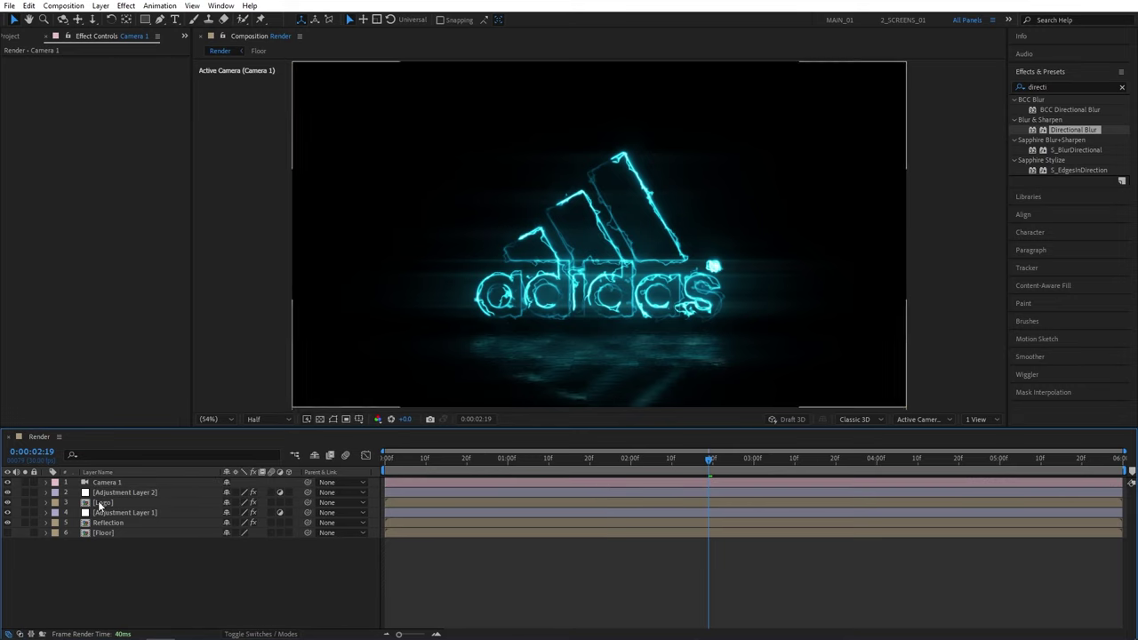
pyautogui.click(101, 504)
pyautogui.click(289, 502)
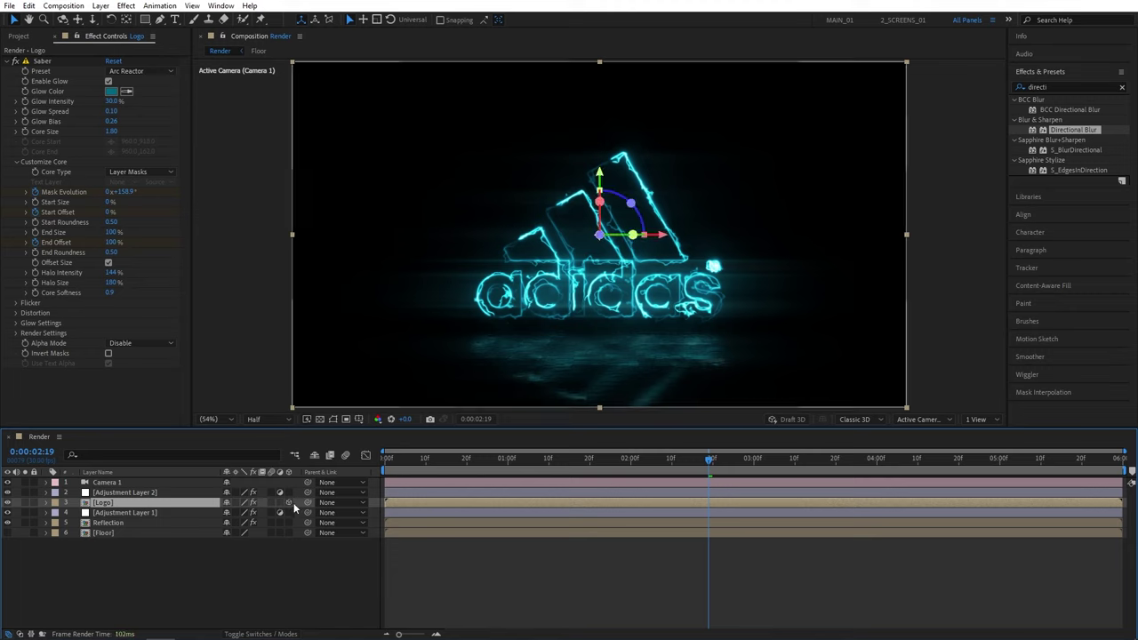
pyautogui.click(128, 523)
pyautogui.click(288, 523)
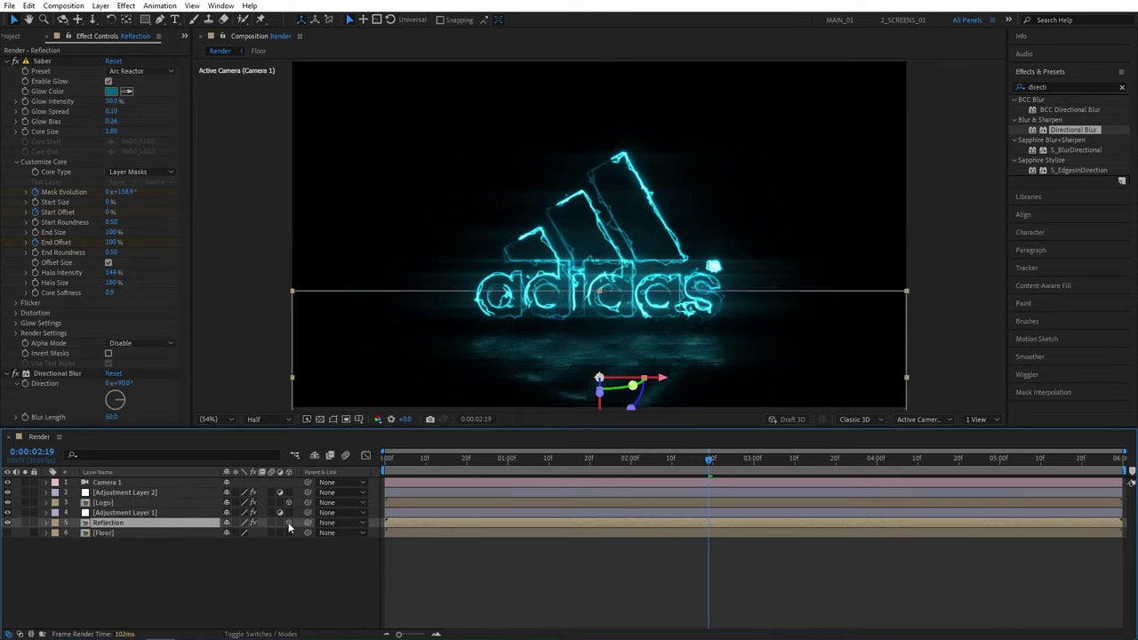
pyautogui.click(307, 564)
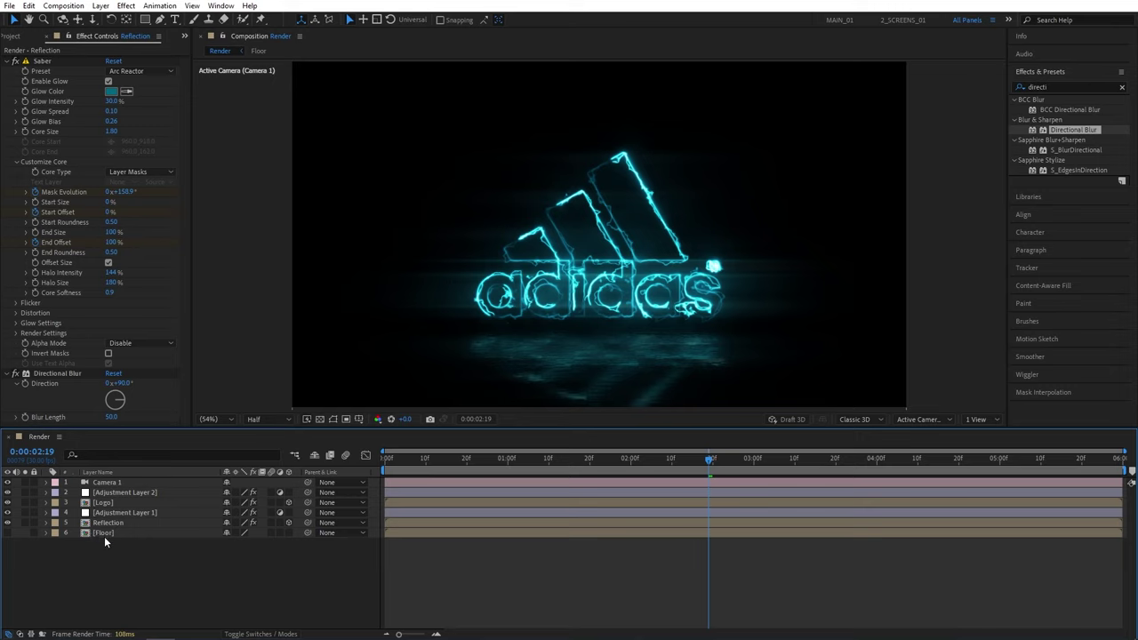
# Enable collapse transformations on Floor and keyframe Camera 1's Z position at -2000 at the start
pyautogui.click(236, 533)
pyautogui.moveTo(710, 461); pyautogui.dragTo(349, 484)
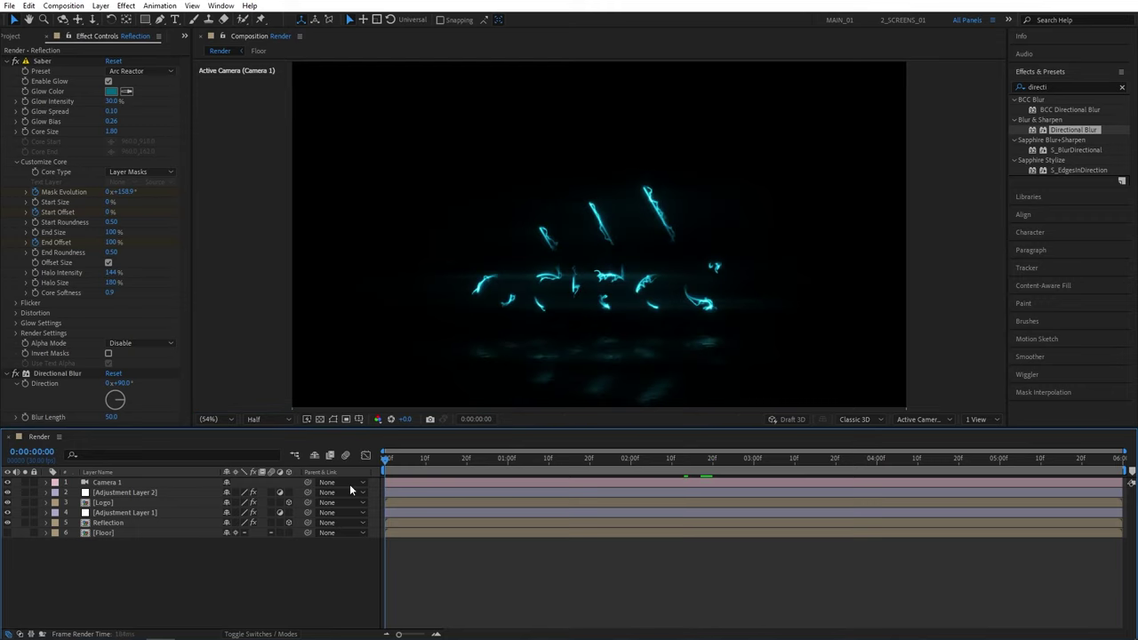
pyautogui.click(108, 483)
pyautogui.press('p')
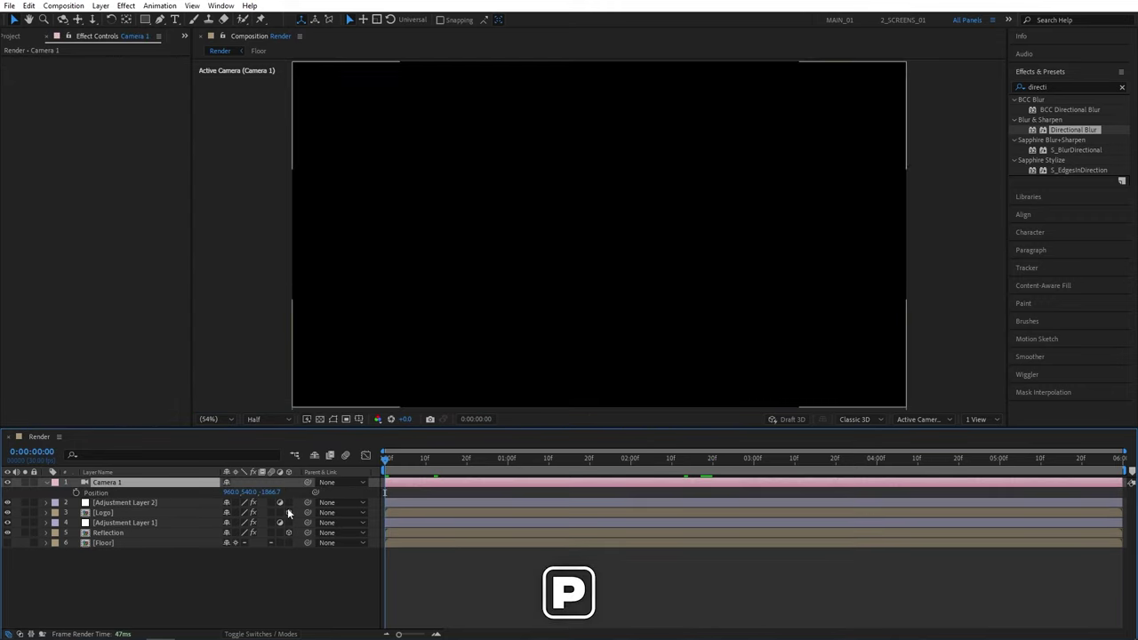
pyautogui.click(76, 492)
pyautogui.click(277, 492)
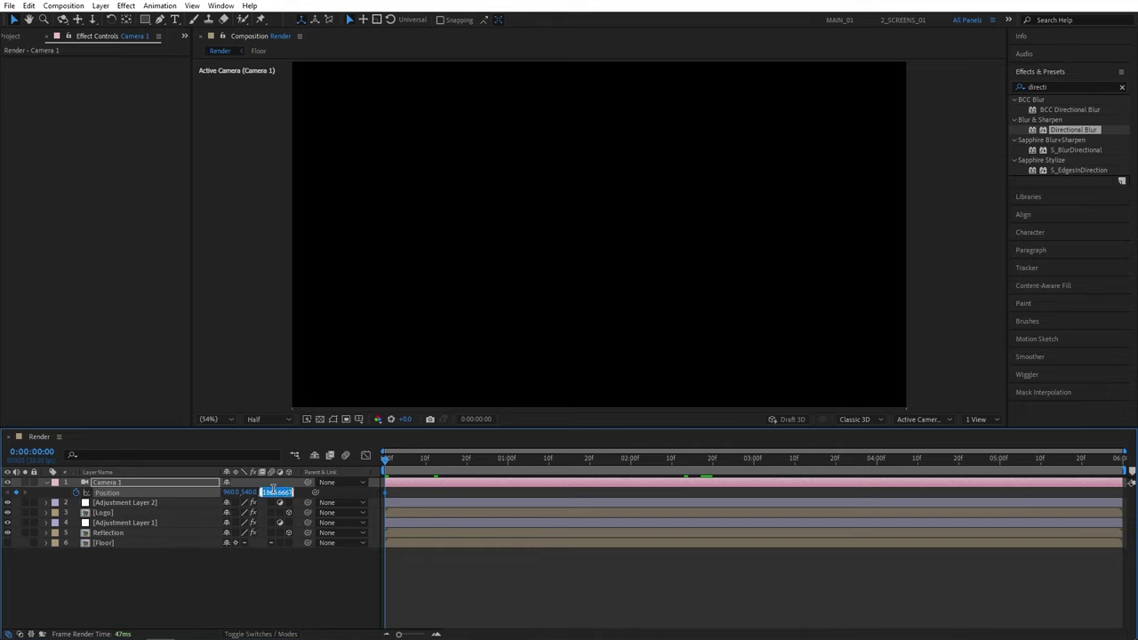
pyautogui.write('-2000')
pyautogui.press('Return')
# Set Camera 1's Z to -1600 on the last frame and preview the push-in
pyautogui.moveTo(389, 464); pyautogui.dragTo(1119, 460)
pyautogui.write('-1600')
pyautogui.press('Return')
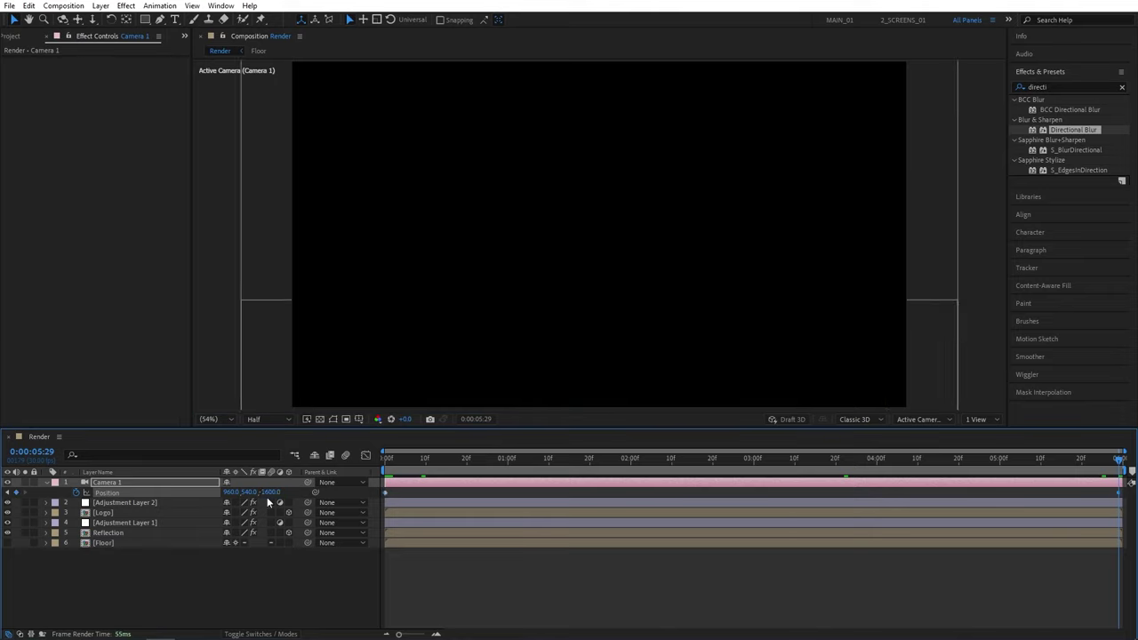
pyautogui.click(400, 462)
pyautogui.press('space')
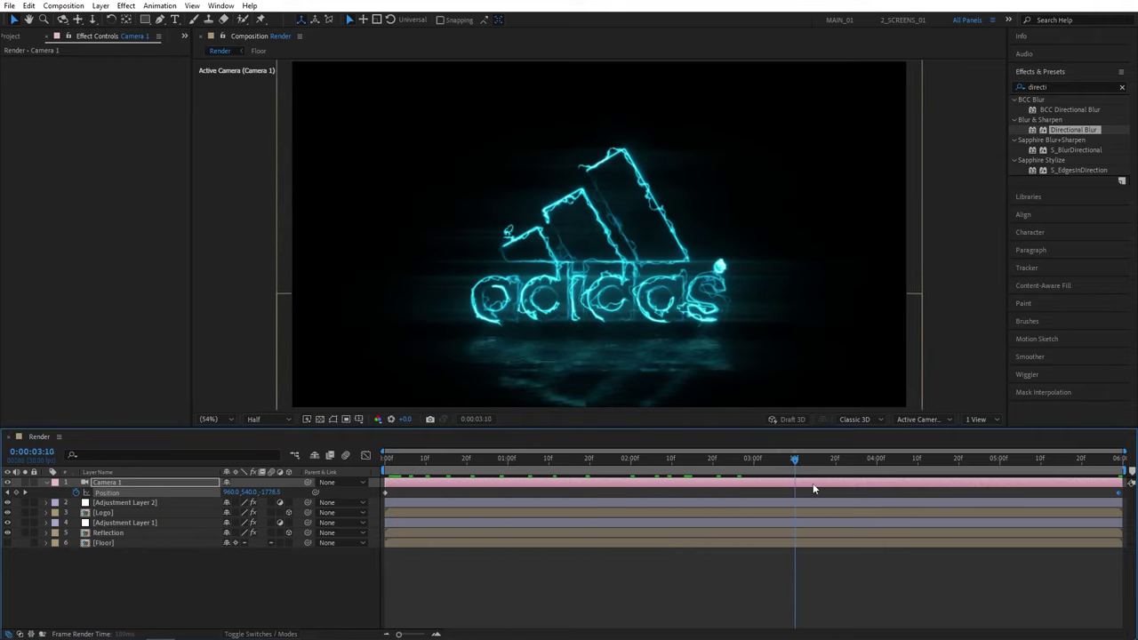
pyautogui.moveTo(378, 464); pyautogui.dragTo(630, 461)
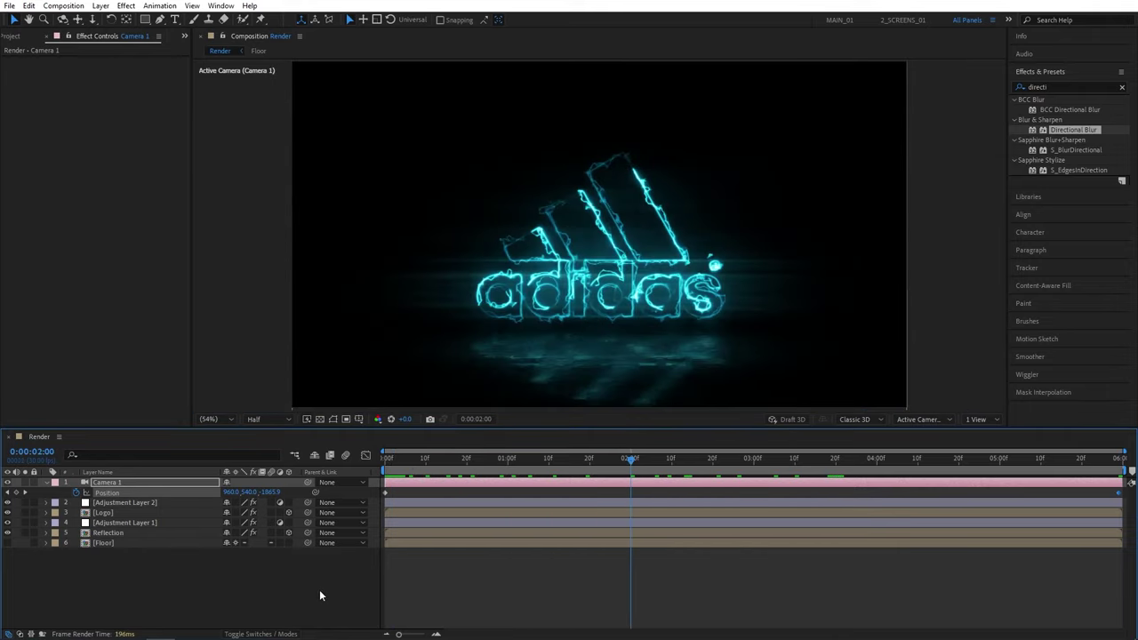
# Create a new solid named BG and move it below the Floor layer
pyautogui.click(100, 6)
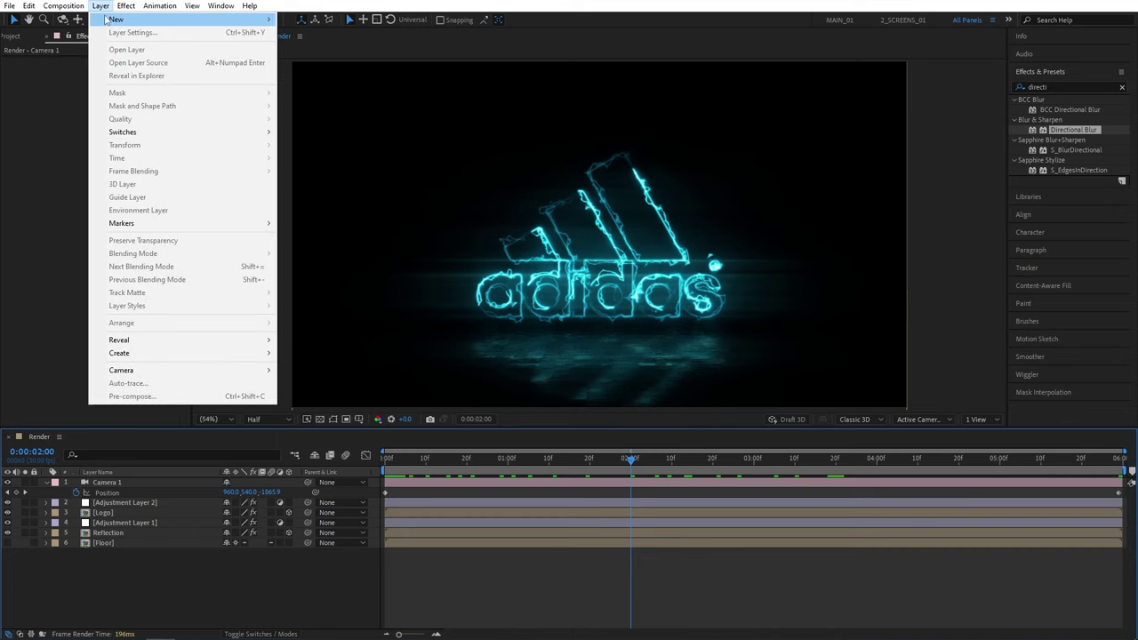
pyautogui.moveTo(115, 12)
pyautogui.click(302, 29)
pyautogui.write('BG')
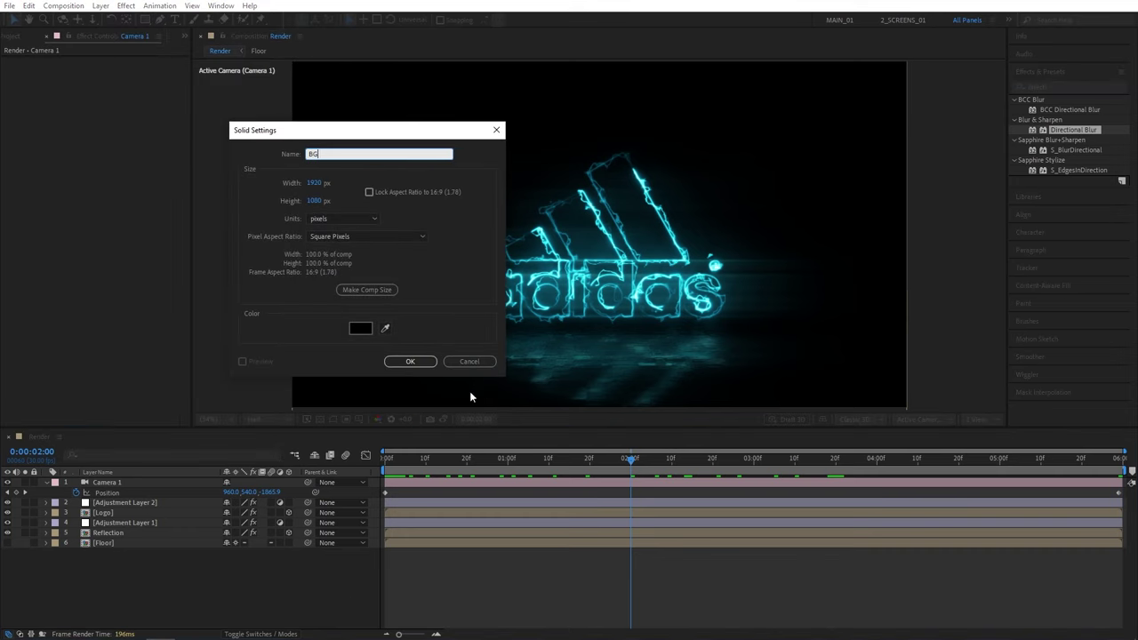
pyautogui.click(408, 363)
pyautogui.moveTo(108, 578); pyautogui.dragTo(105, 579)
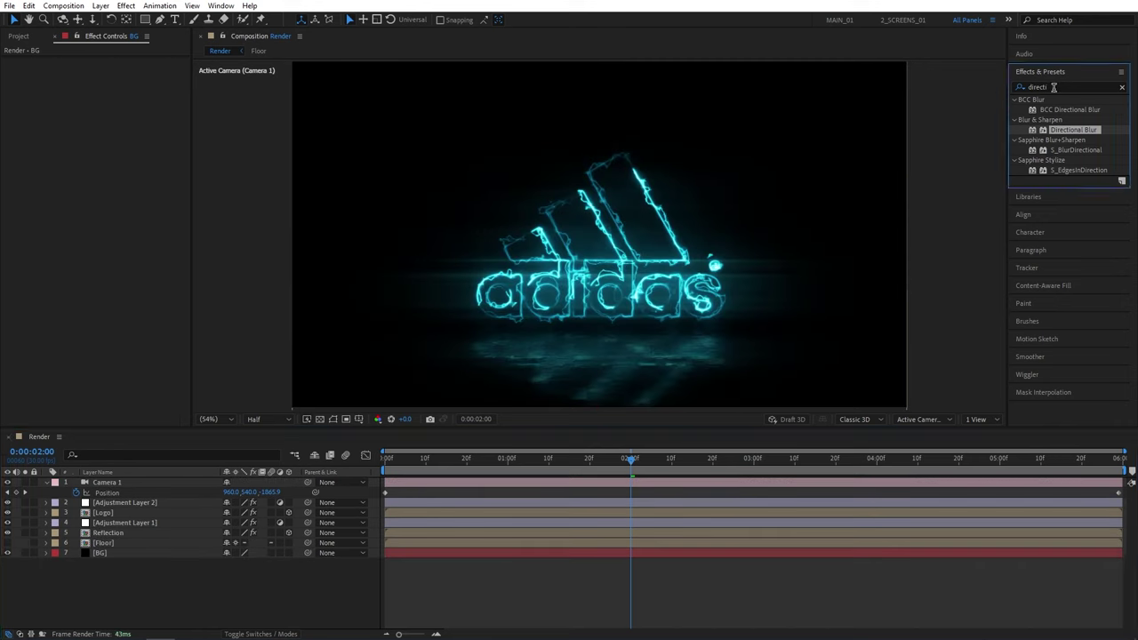
# Apply Gradient Ramp to BG, swap its colours, and set the start colour to dark blue 001B27
pyautogui.hotkey('ctrl', 'a')
pyautogui.write('ramp')
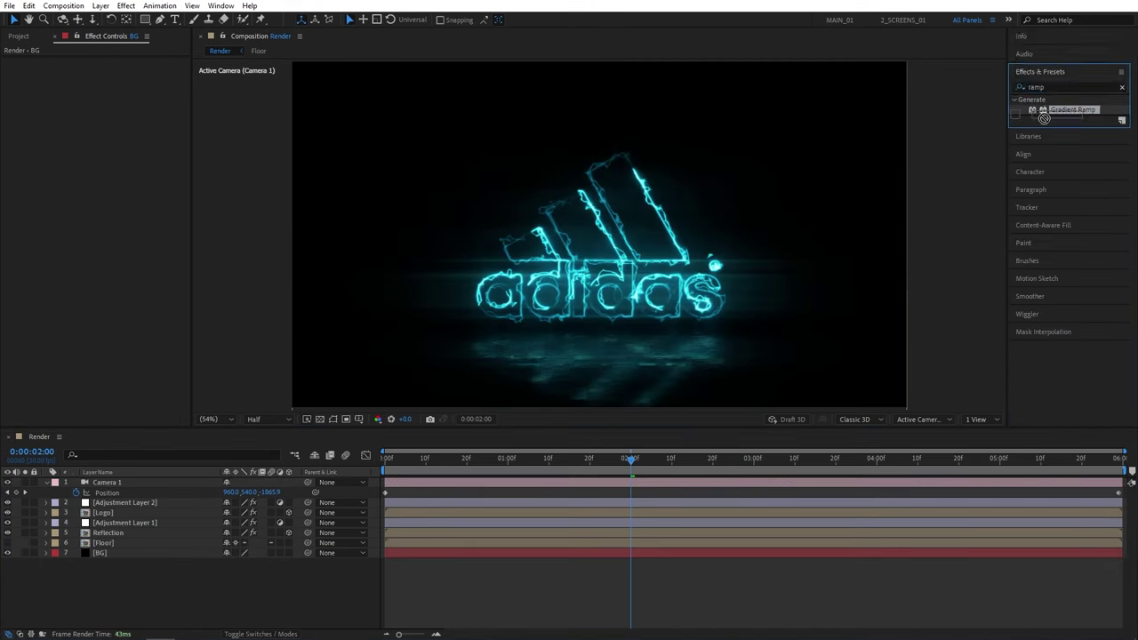
pyautogui.moveTo(1067, 110); pyautogui.dragTo(107, 554)
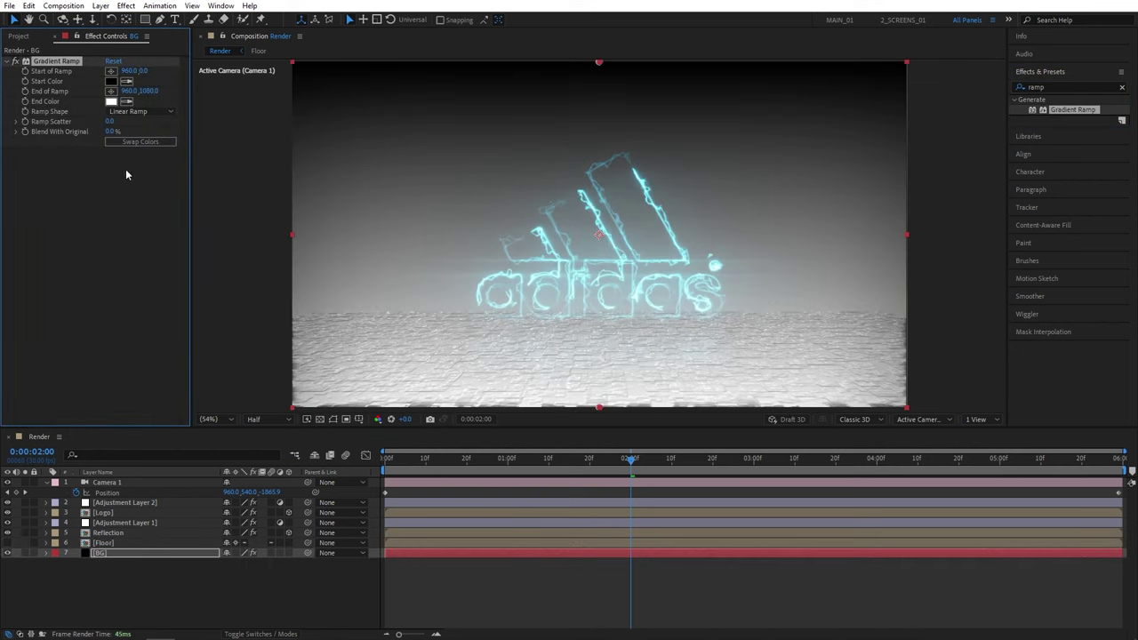
pyautogui.click(133, 142)
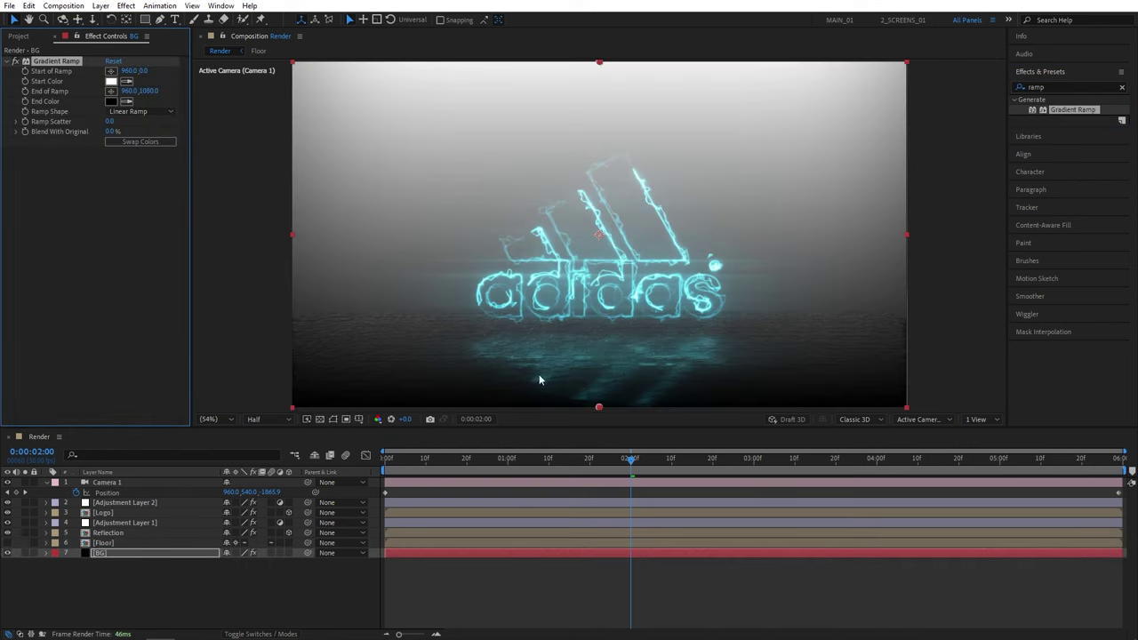
pyautogui.click(160, 213)
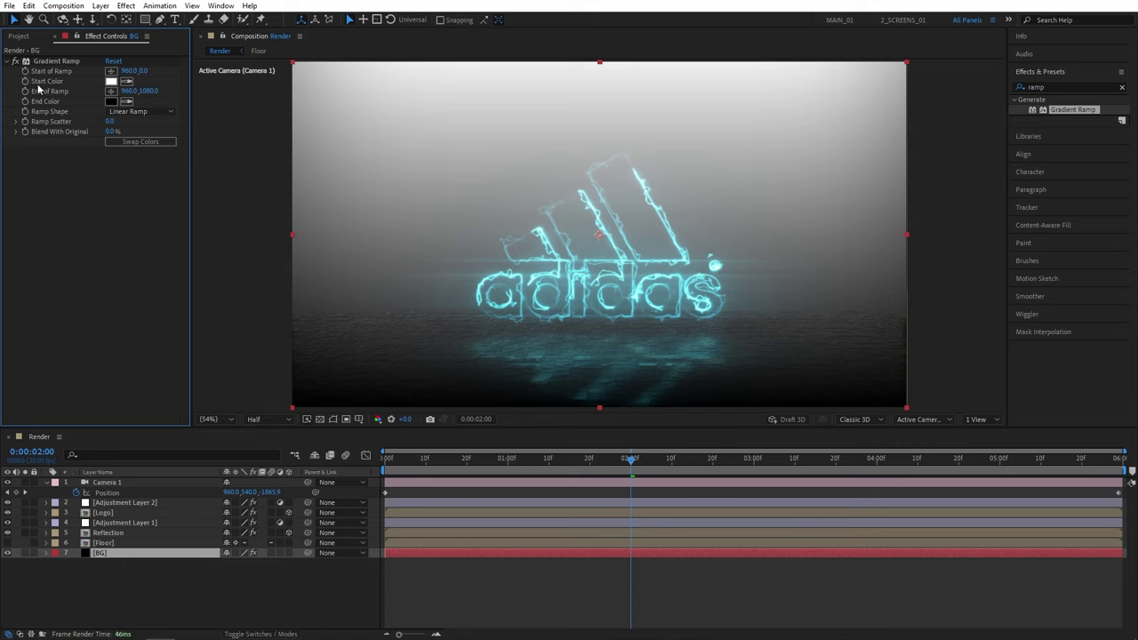
pyautogui.click(112, 81)
pyautogui.click(210, 243)
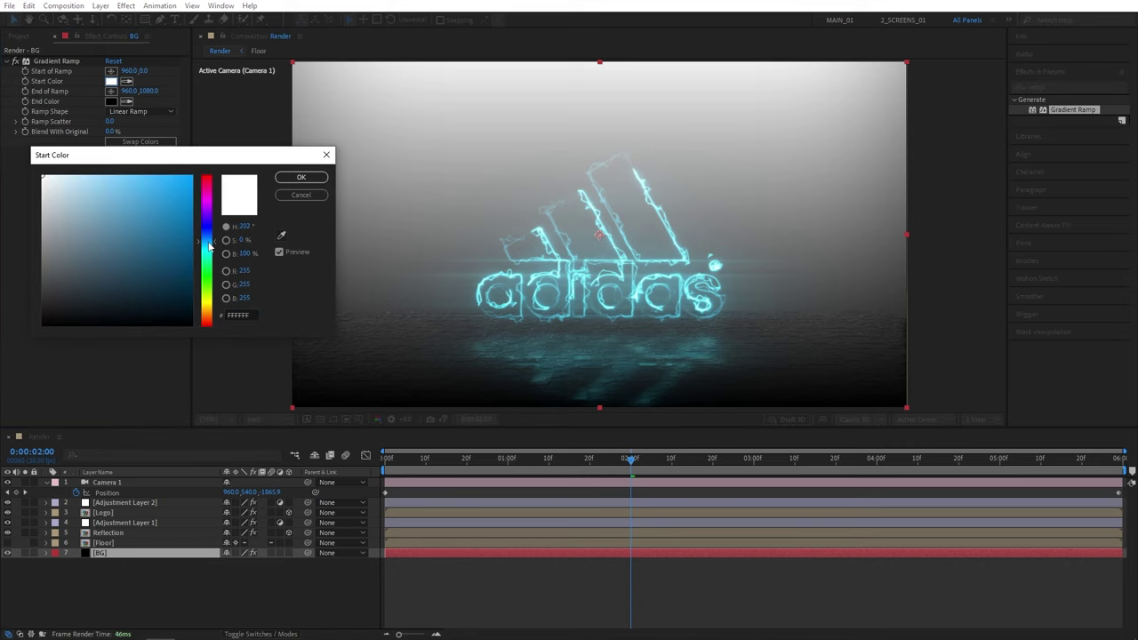
pyautogui.moveTo(190, 286); pyautogui.dragTo(221, 303)
pyautogui.click(301, 177)
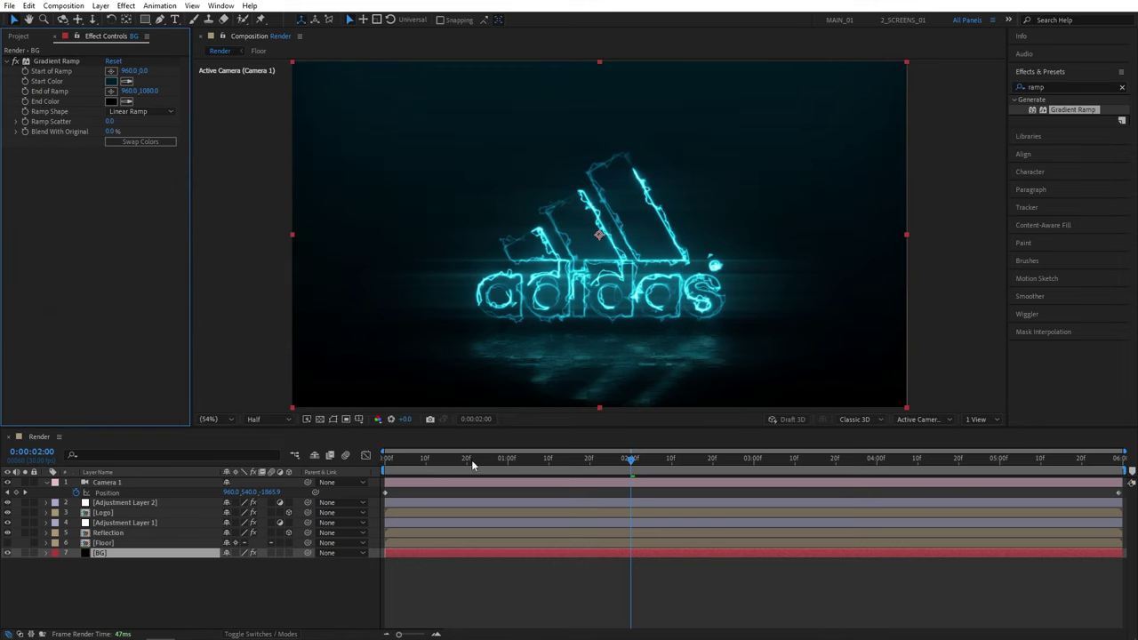
# Return the playhead to 0:00:00:00 and play the Render composition preview
pyautogui.moveTo(472, 460); pyautogui.dragTo(387, 460)
pyautogui.press('space')
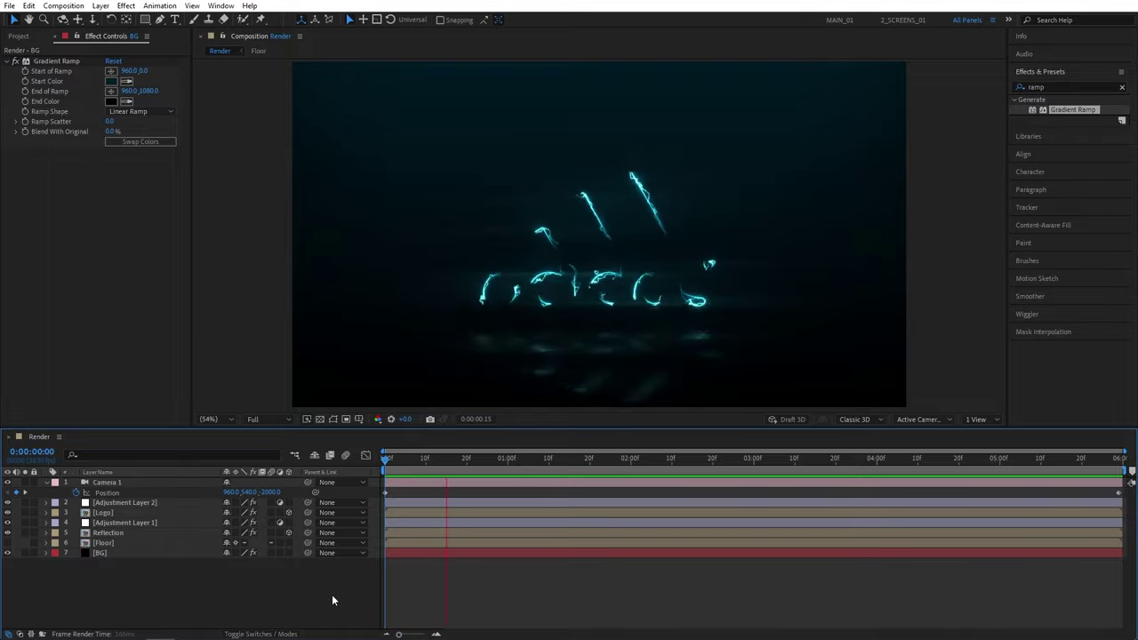